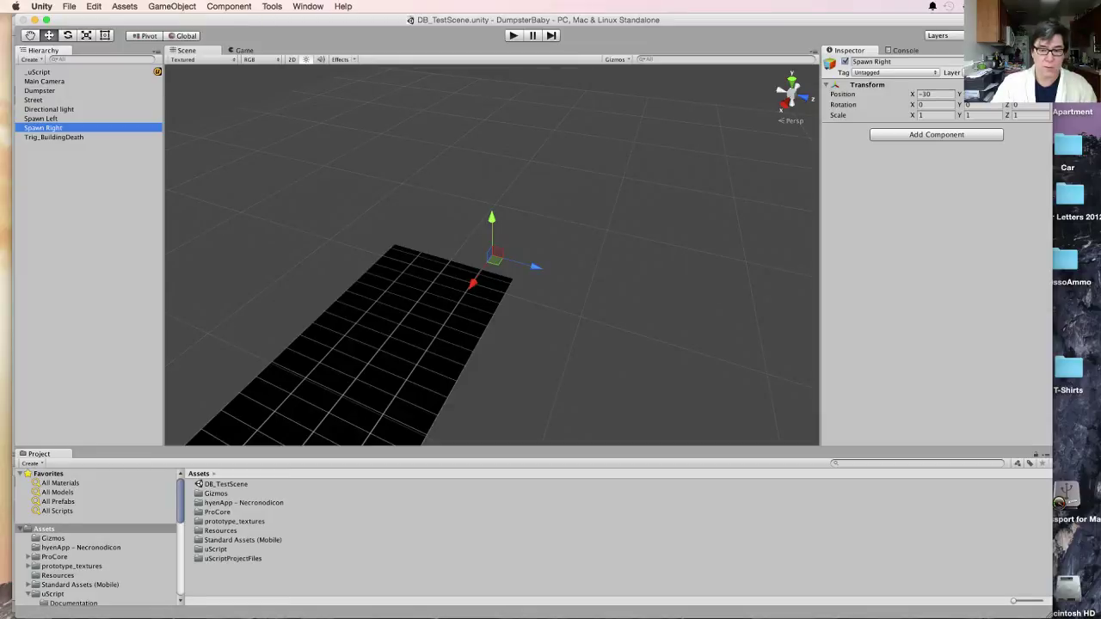
Show the contents of the project's Resources folder, which holds the building prefabs
middle_click_drag(430, 326, 537, 277)
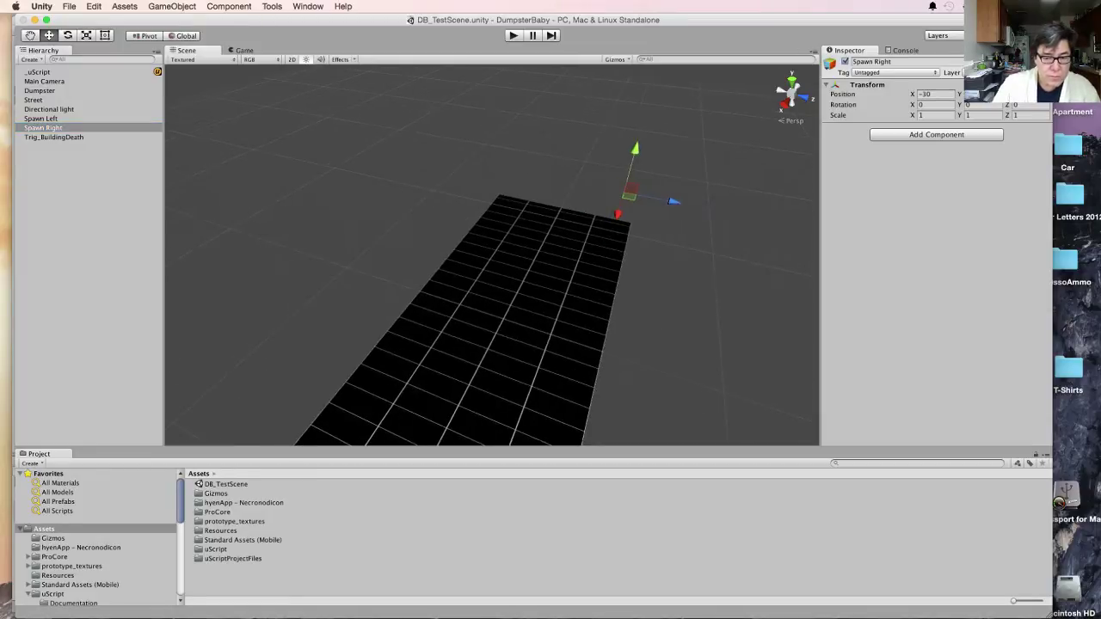
scroll(492, 275, "down", 5)
middle_click_drag(492, 327, 477, 220)
scroll(492, 258, "up", 2)
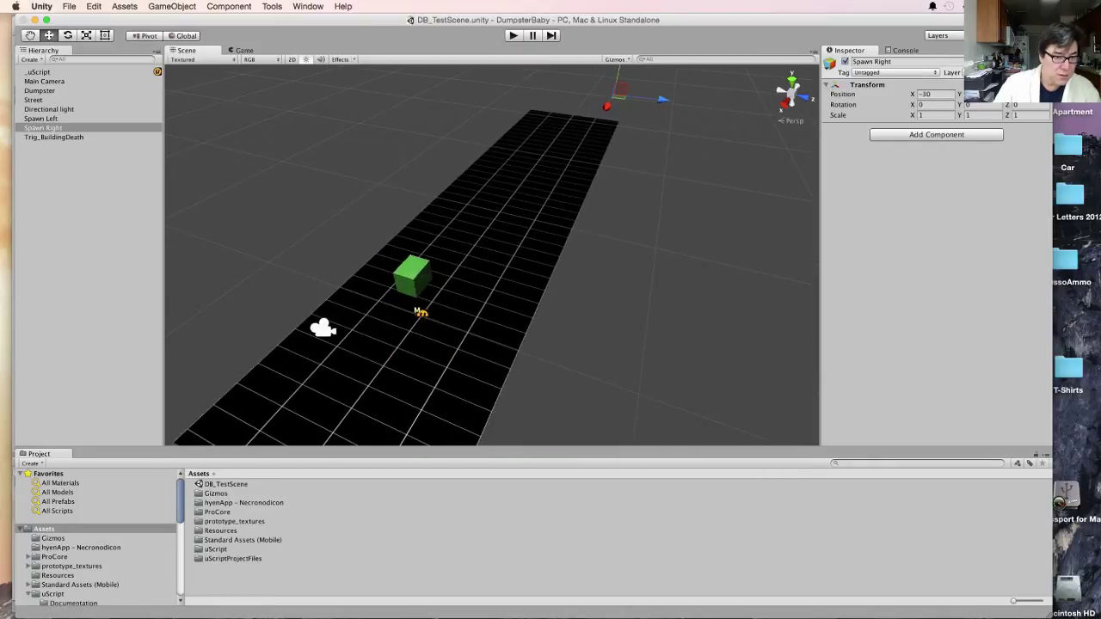
left_click(79, 584)
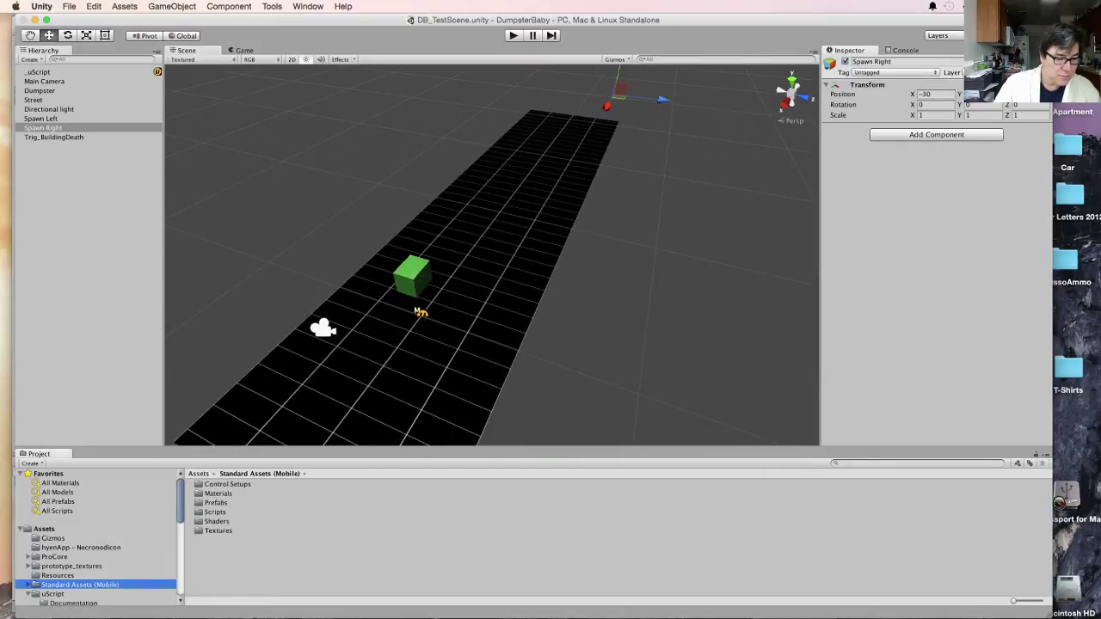
left_click(58, 576)
left_click(227, 484)
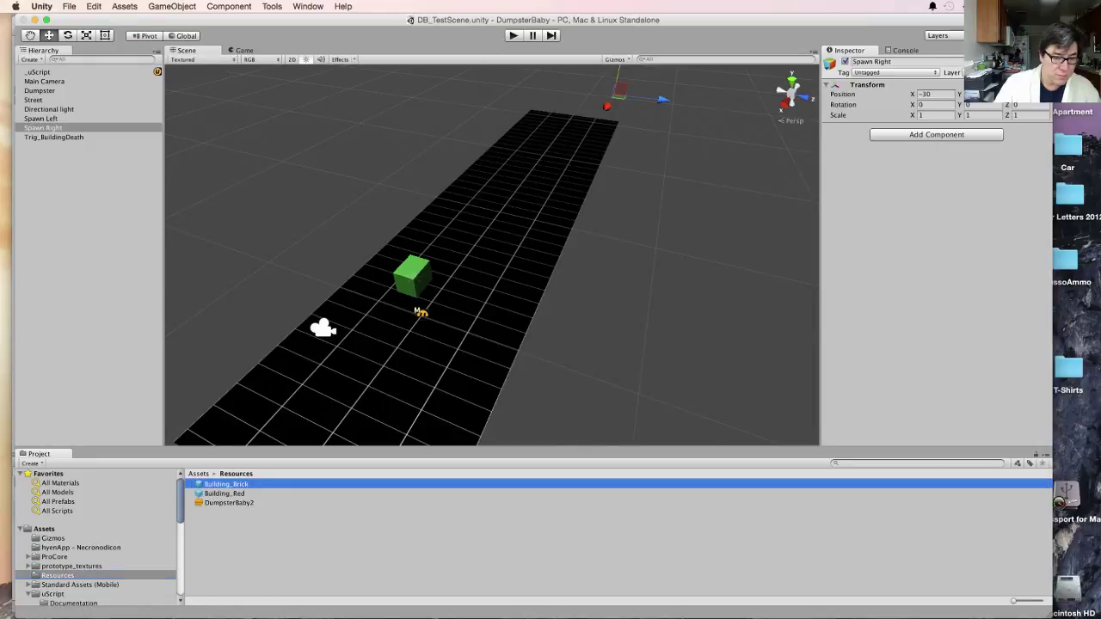
left_click(344, 546)
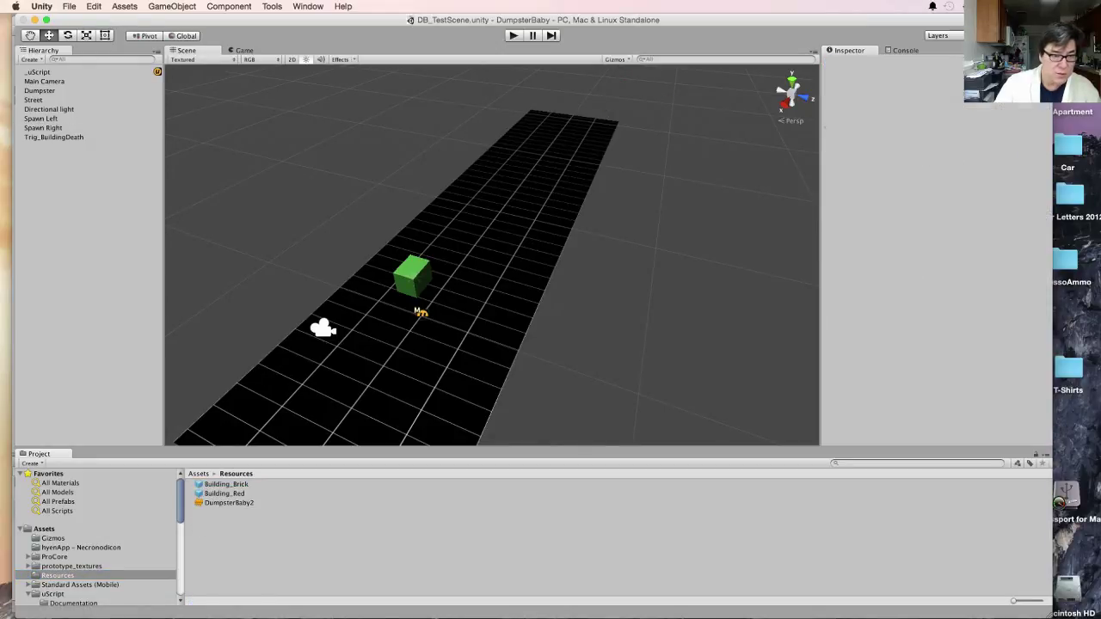
Create an empty game object in the scene and name it BuildingsBlock
right_click(37, 230)
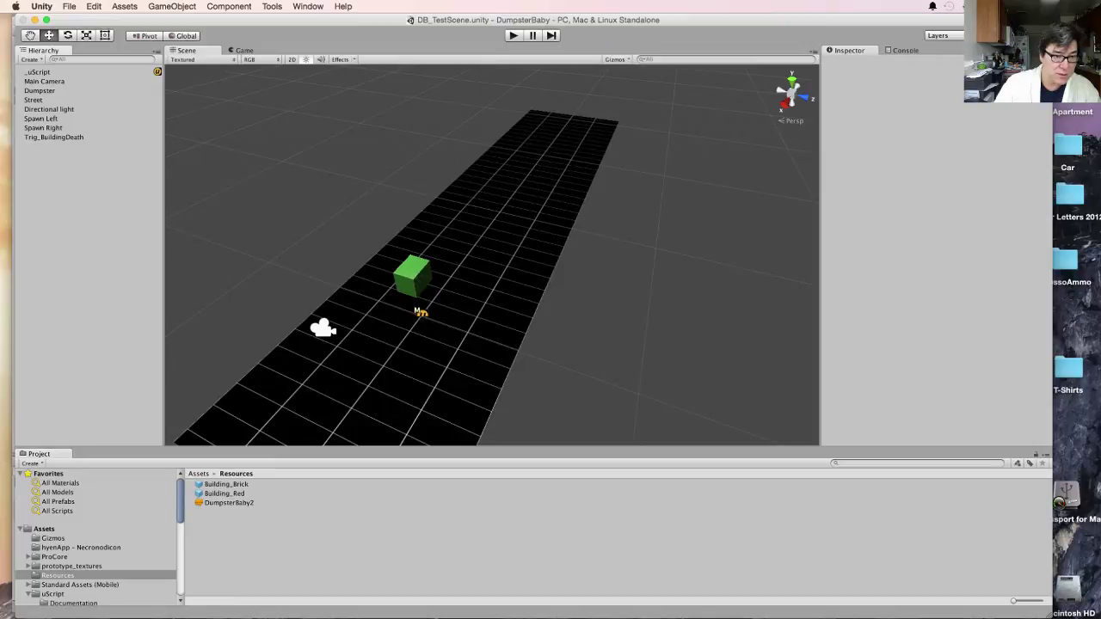
left_click(69, 211)
right_click(53, 202)
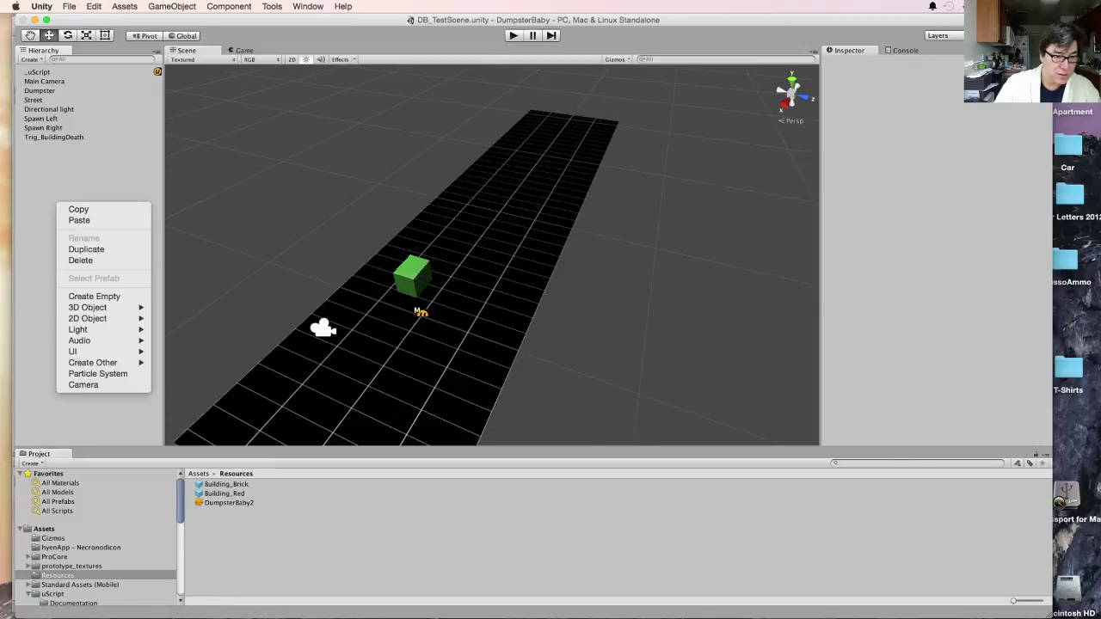
left_click(86, 296)
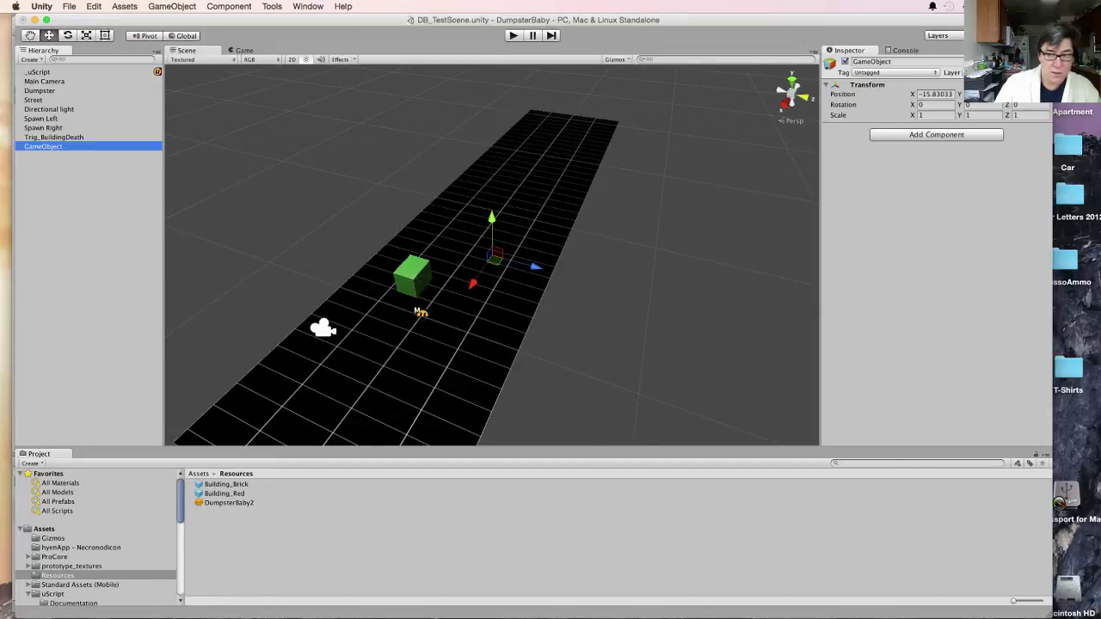
left_click(894, 62)
type("BuildingsB")
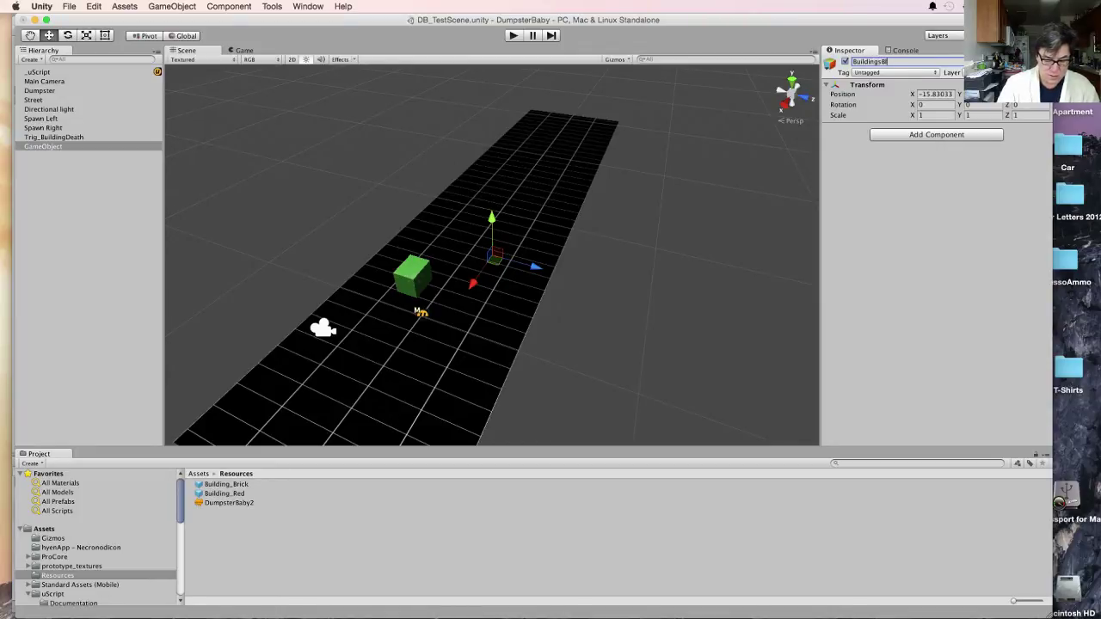
type("lock")
key("Return")
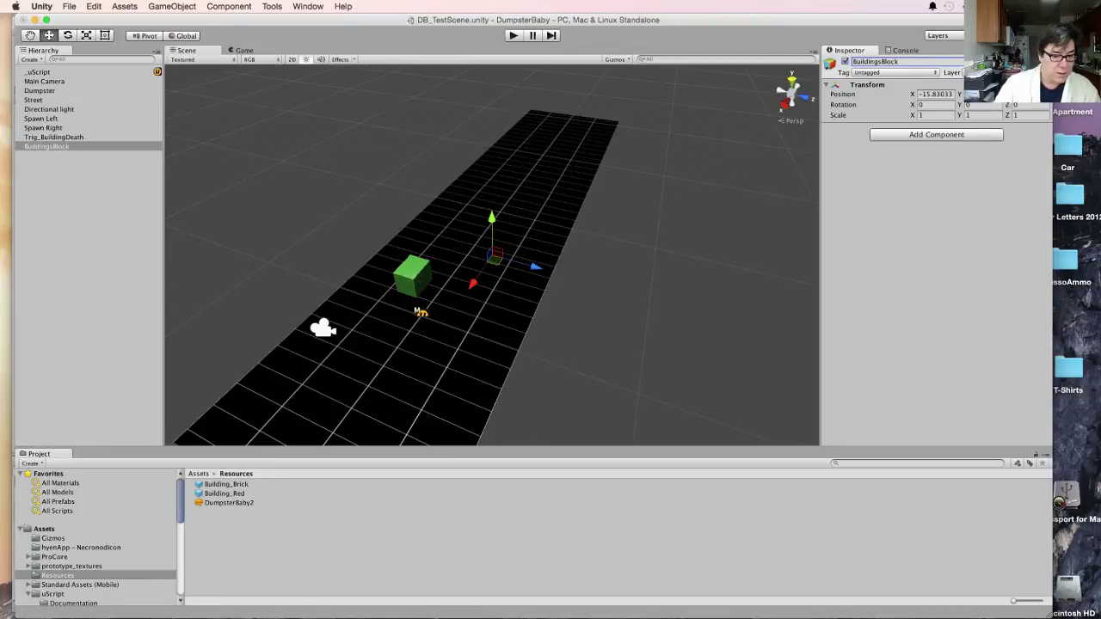
Add the Building_Brick and Building_Red prefabs to the scene as children of BuildingsBlock
left_click(226, 484)
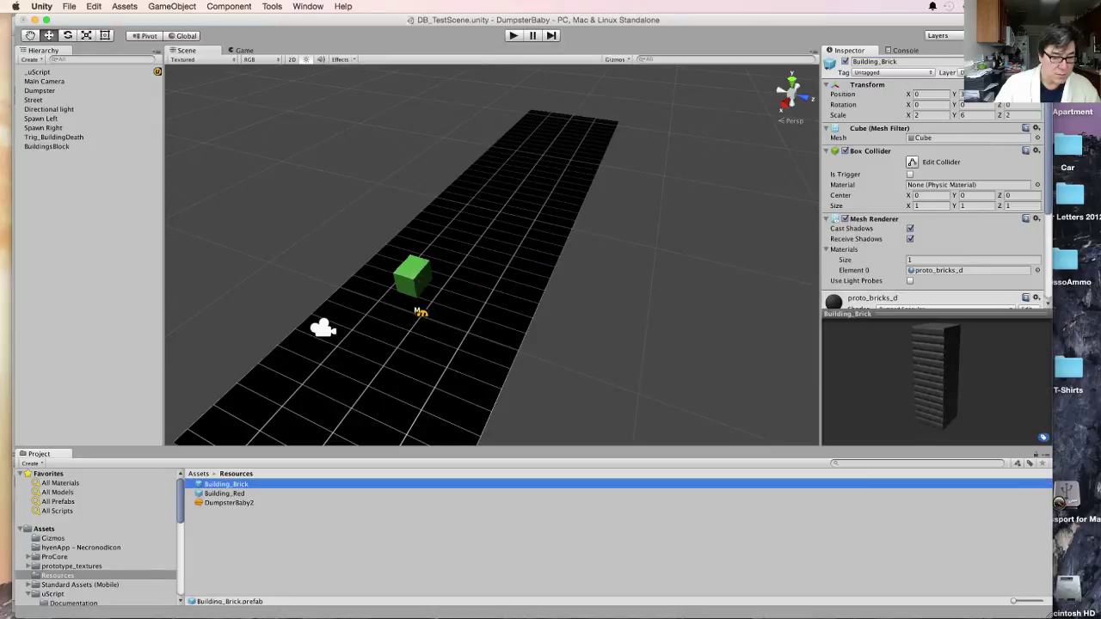
left_click_drag(225, 483, 57, 144)
left_click(224, 494)
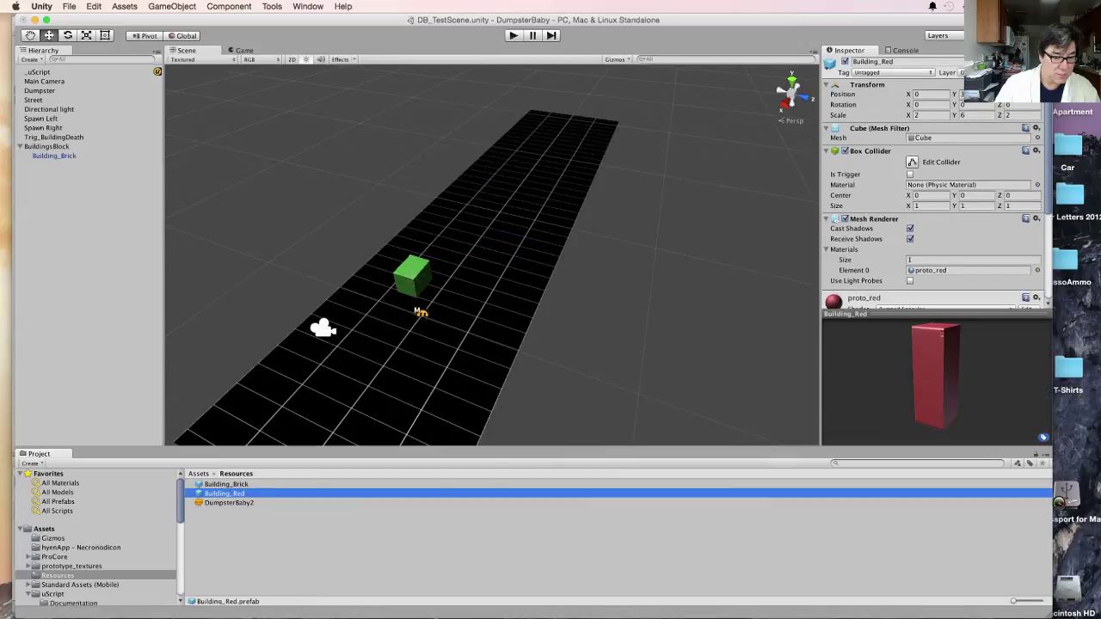
left_click_drag(223, 494, 54, 146)
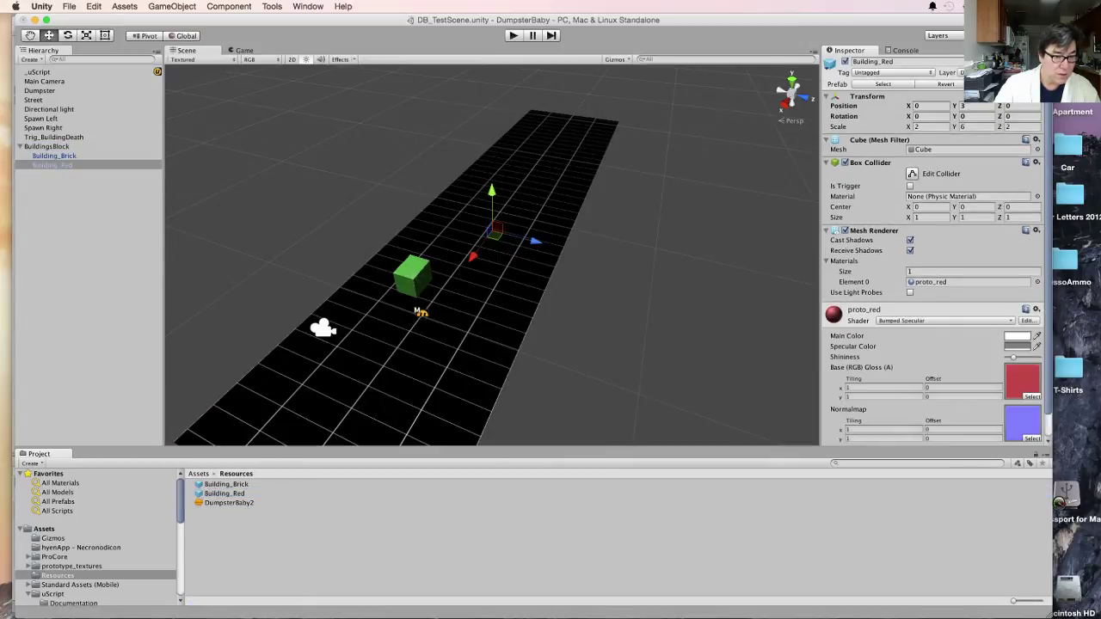
left_click(79, 218)
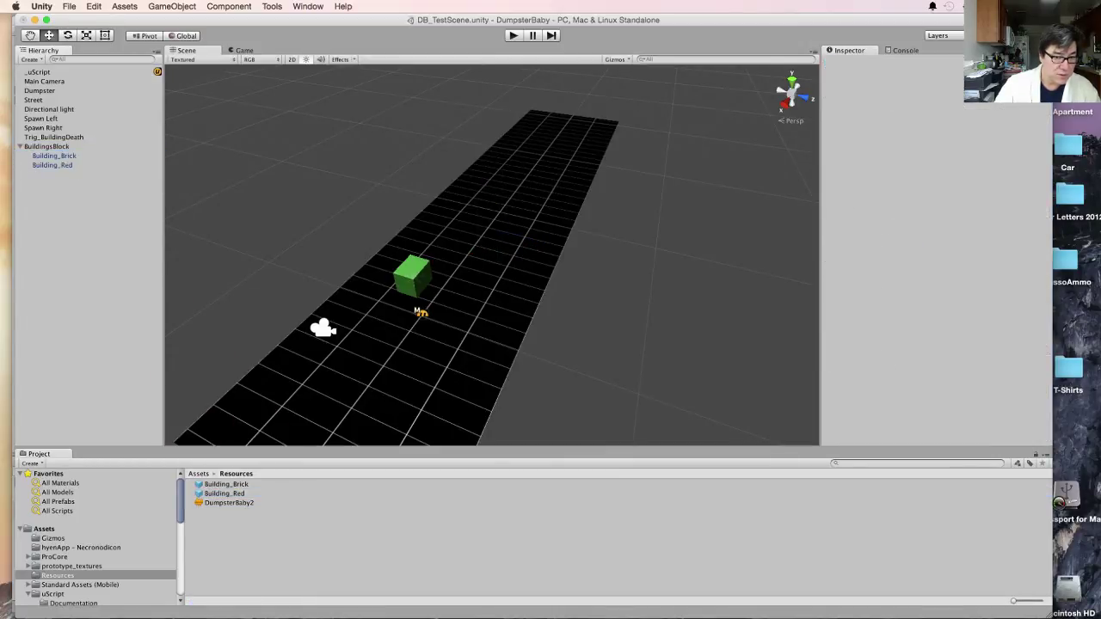
Set the X position of the BuildingsBlock parent object to 0
left_click(54, 156)
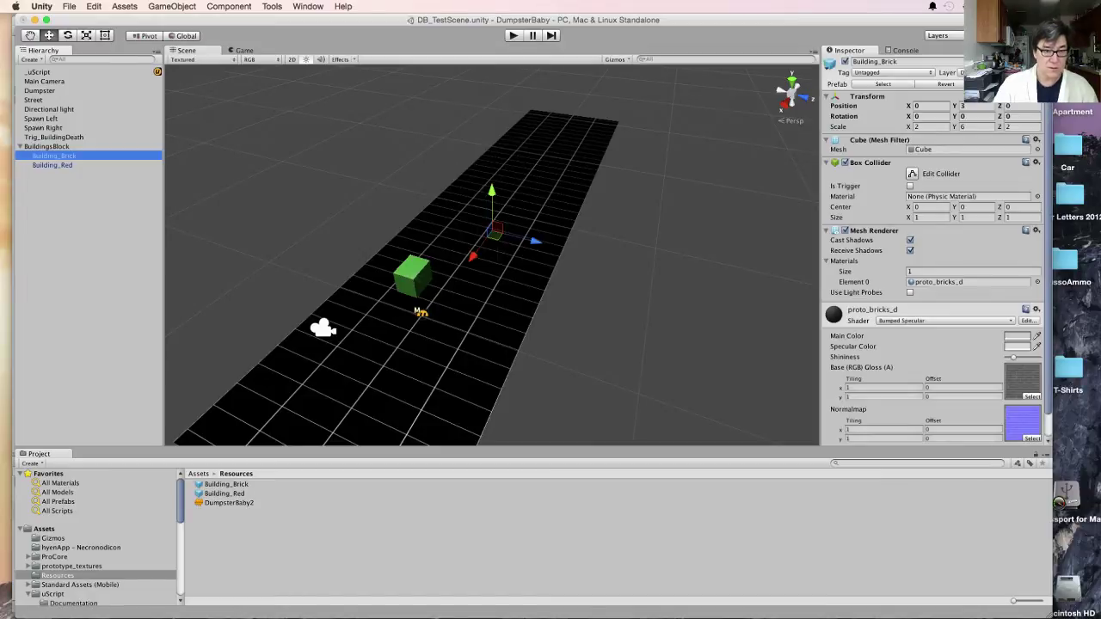
left_click(46, 146)
key("f")
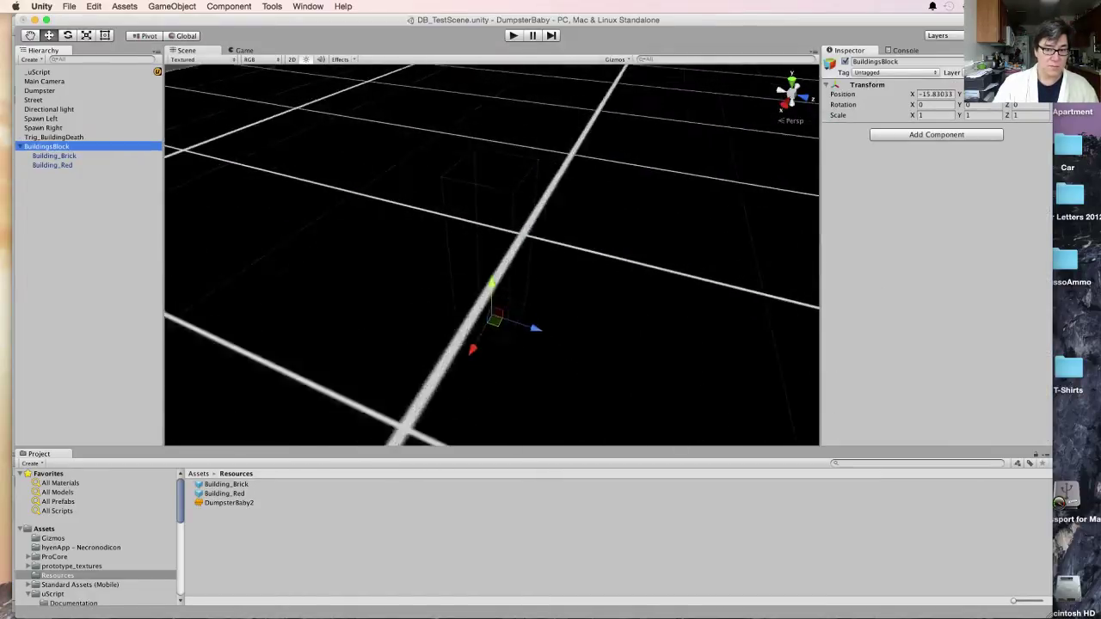
middle_click_drag(516, 284, 559, 273)
scroll(370, 181, "down", 4)
scroll(370, 180, "up", 5)
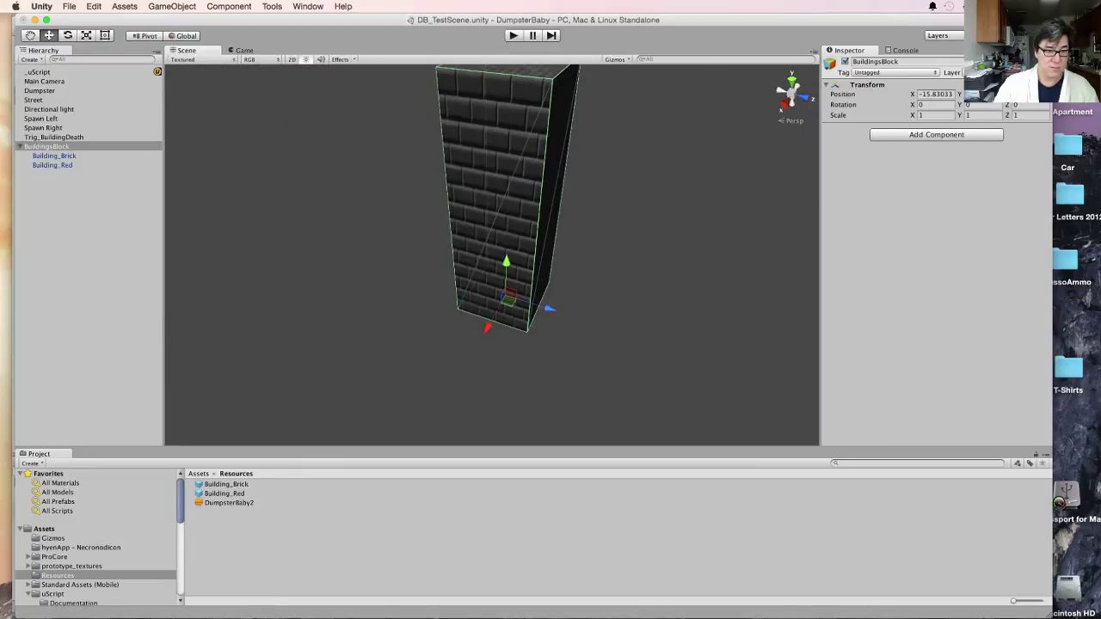
left_click(951, 94)
left_click(952, 94)
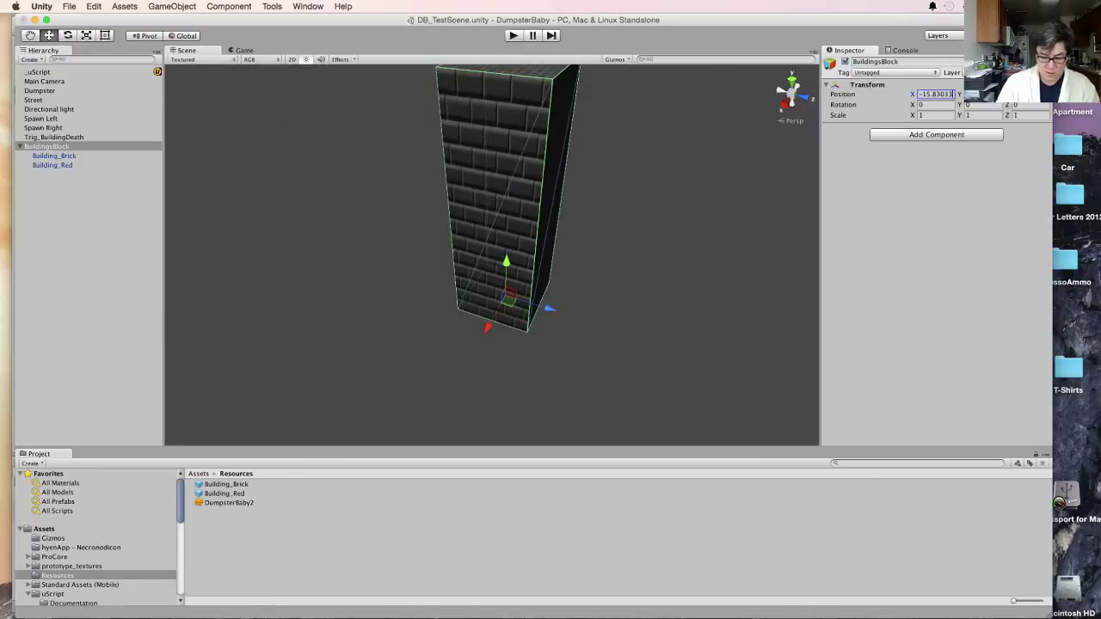
key("BackSpace")
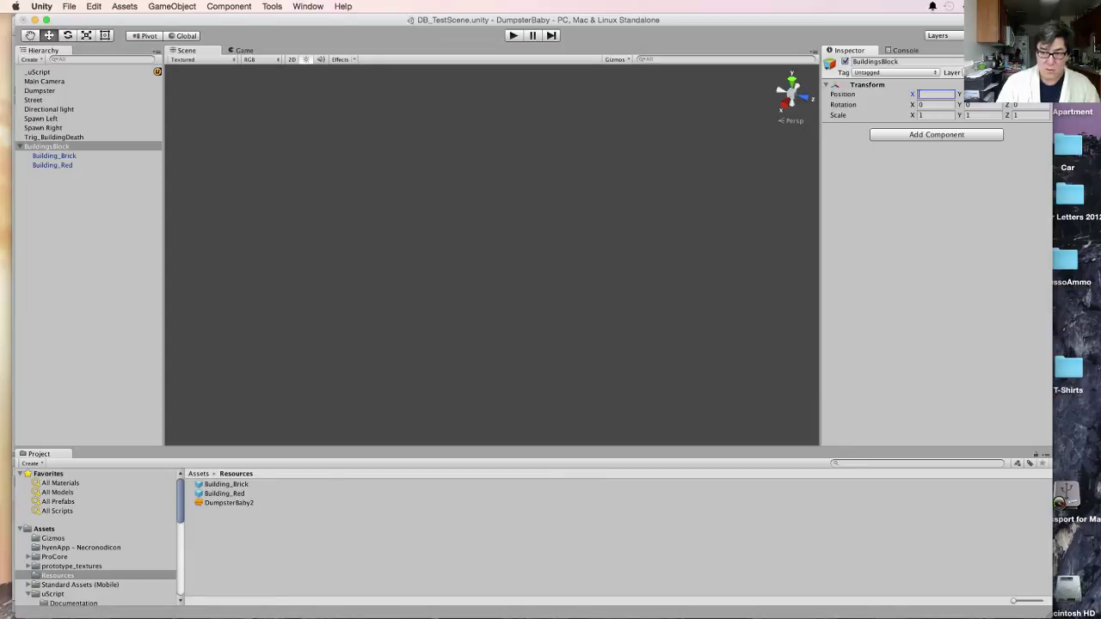
type("0")
key("Tab")
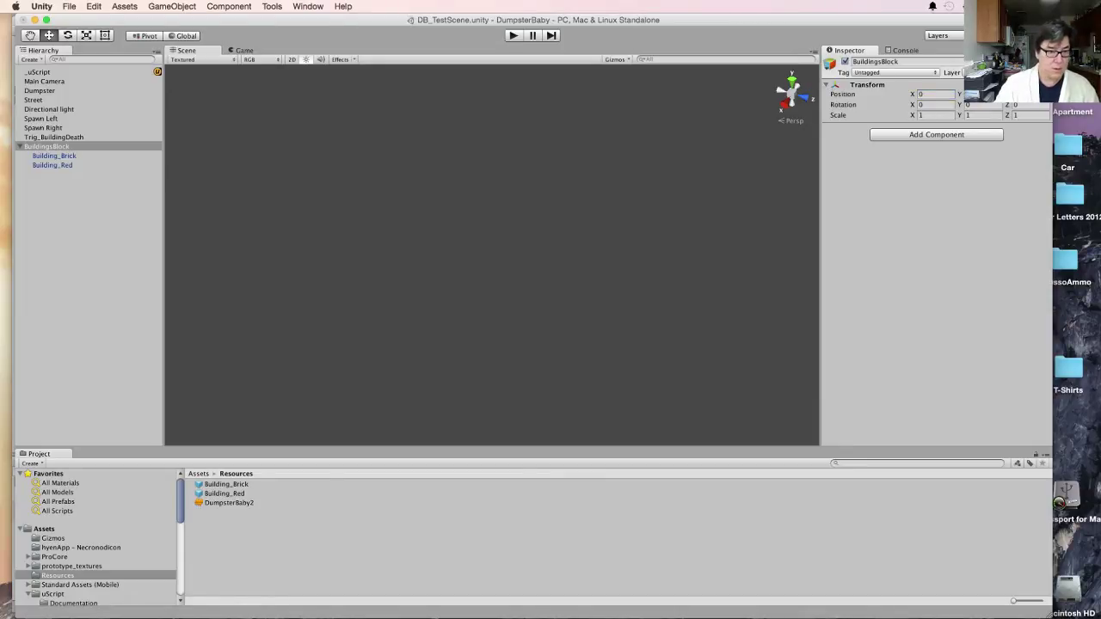
Move BuildingsBlock along the Z axis, off the street and onto the empty ground beside it
double_click(47, 147)
middle_click_drag(492, 258, 427, 245)
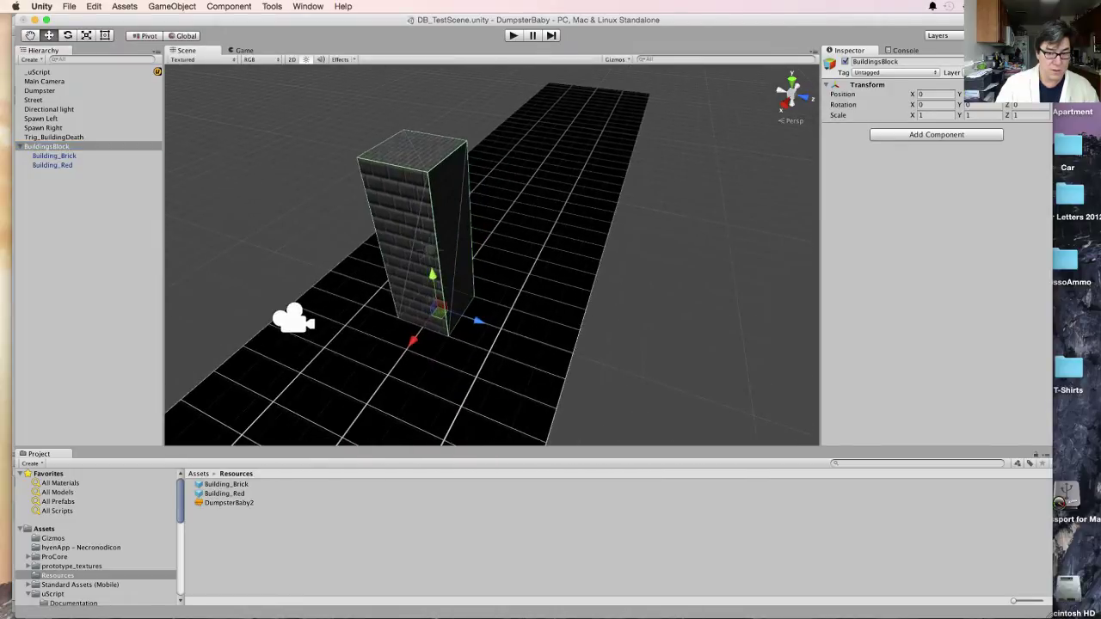
left_click_drag(478, 321, 270, 248)
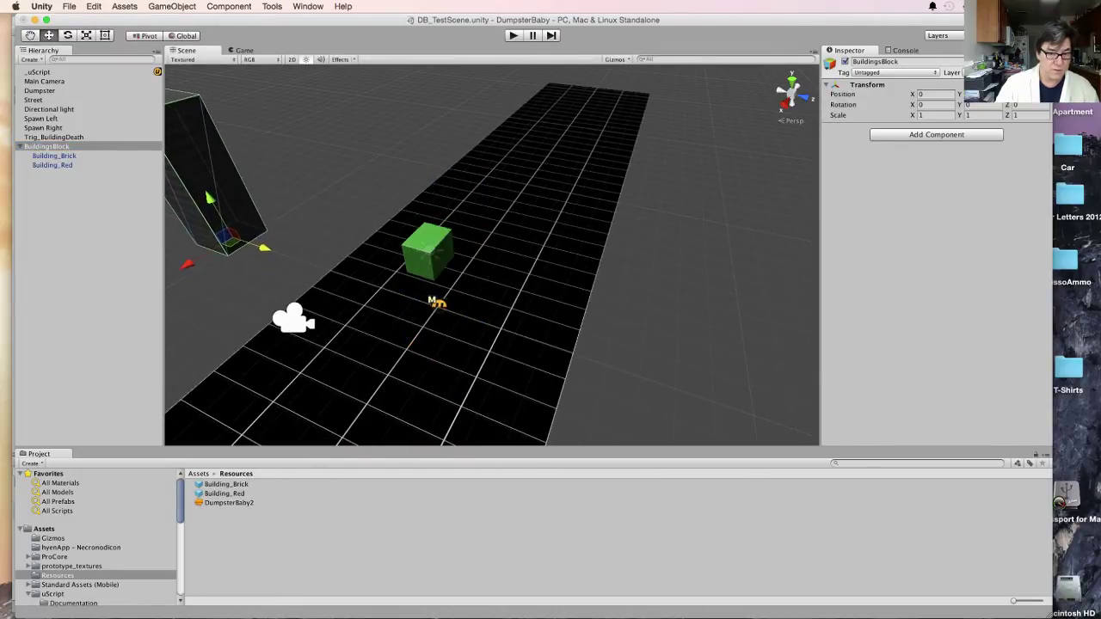
middle_click_drag(270, 248, 462, 313)
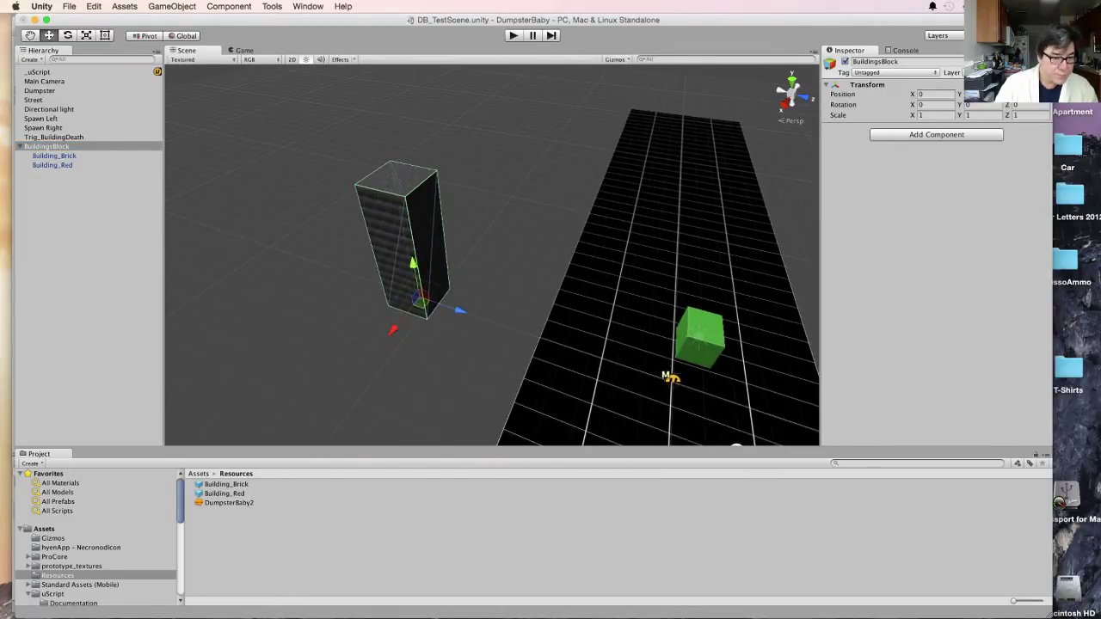
Move Building_Red next to the brick building at about X 2.11 and scale its height to about 4.33
left_click(54, 155)
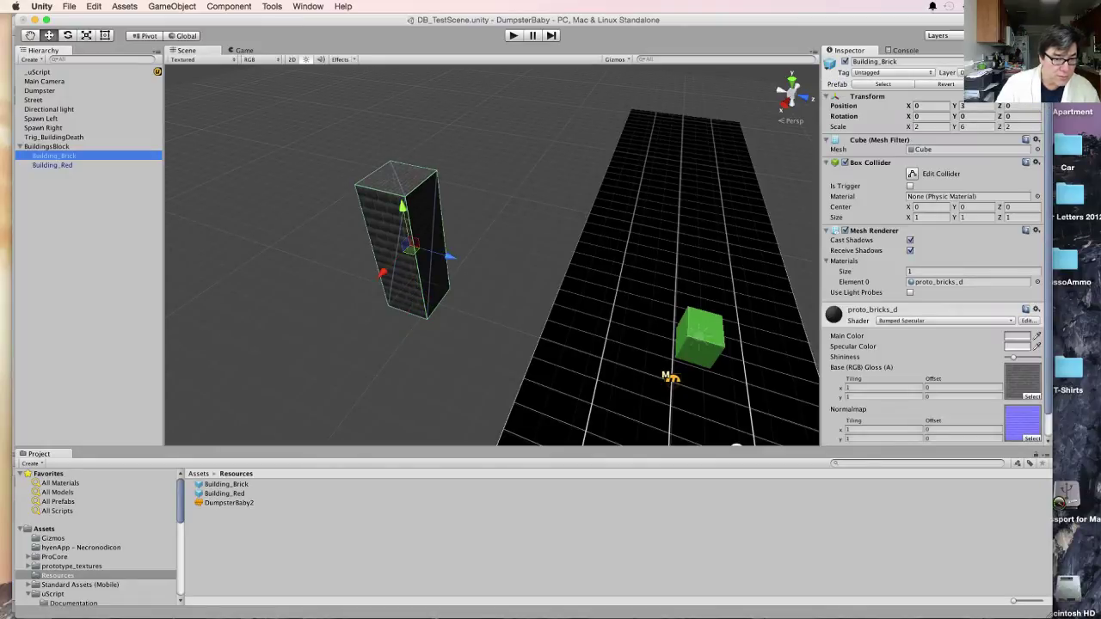
double_click(53, 165)
left_click_drag(472, 283, 437, 334)
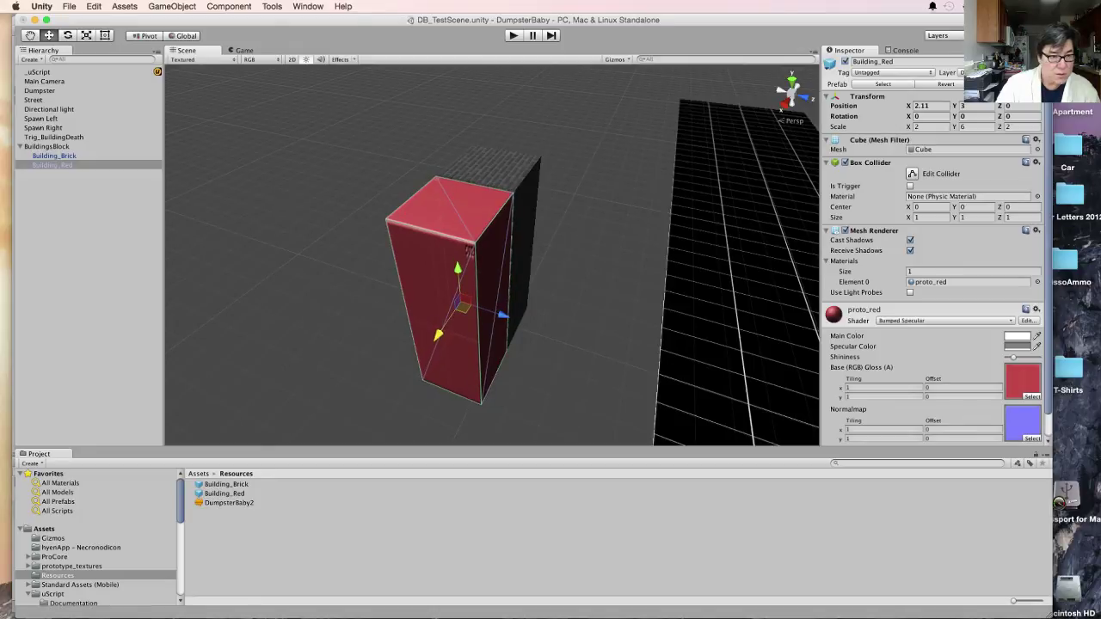
key("r")
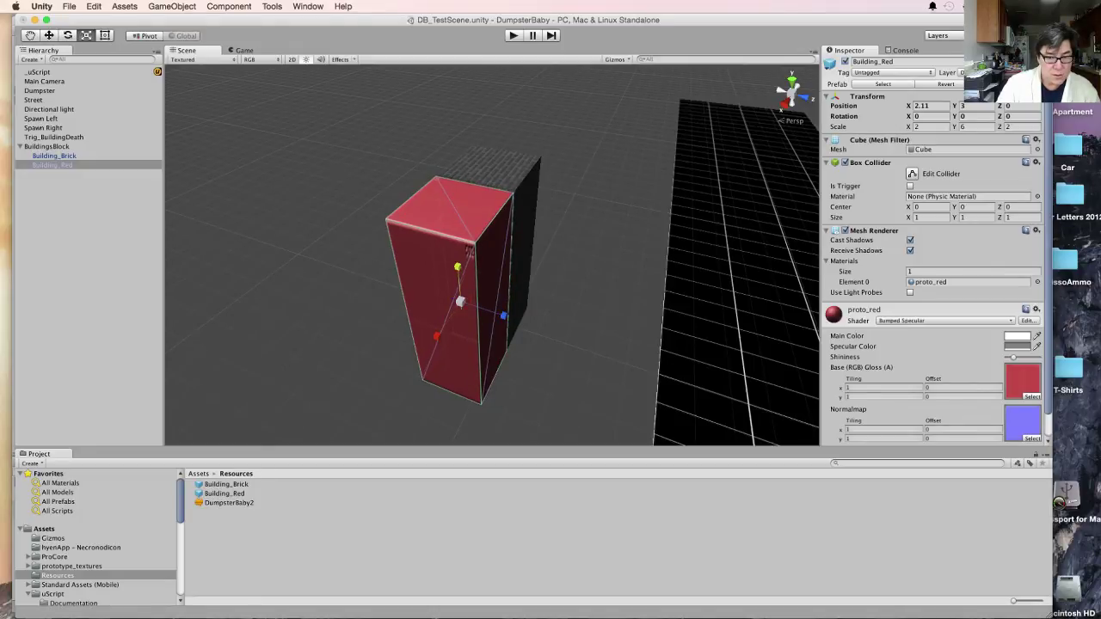
left_click_drag(457, 267, 761, 368)
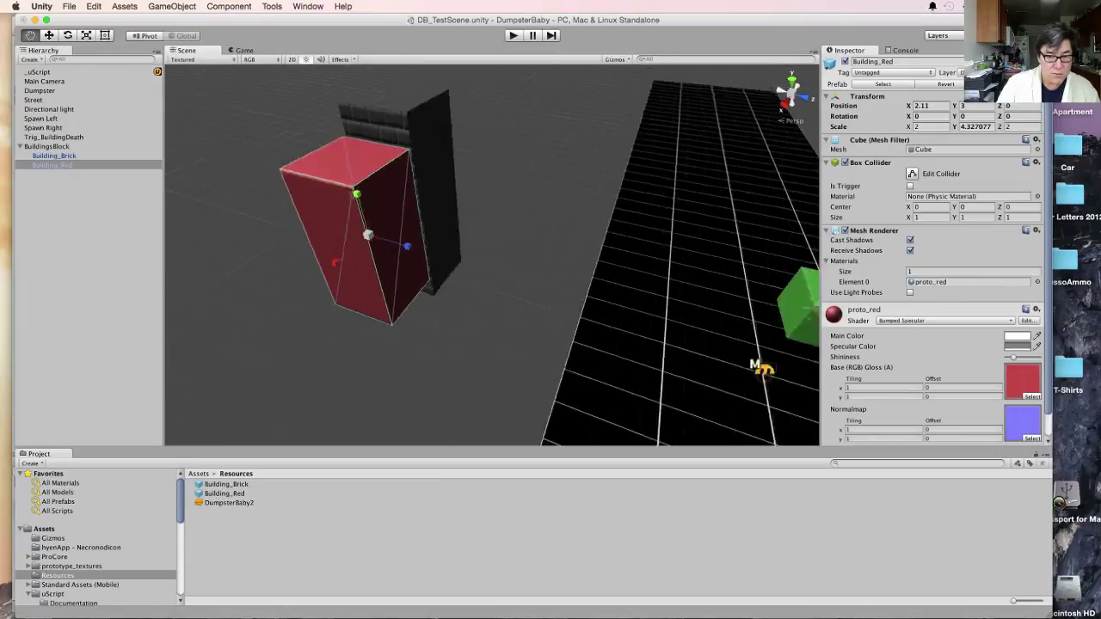
Lower Building_Red to about Y 2.18 and shift it slightly toward the street to about Z 0.23
middle_click_drag(490, 293, 453, 247)
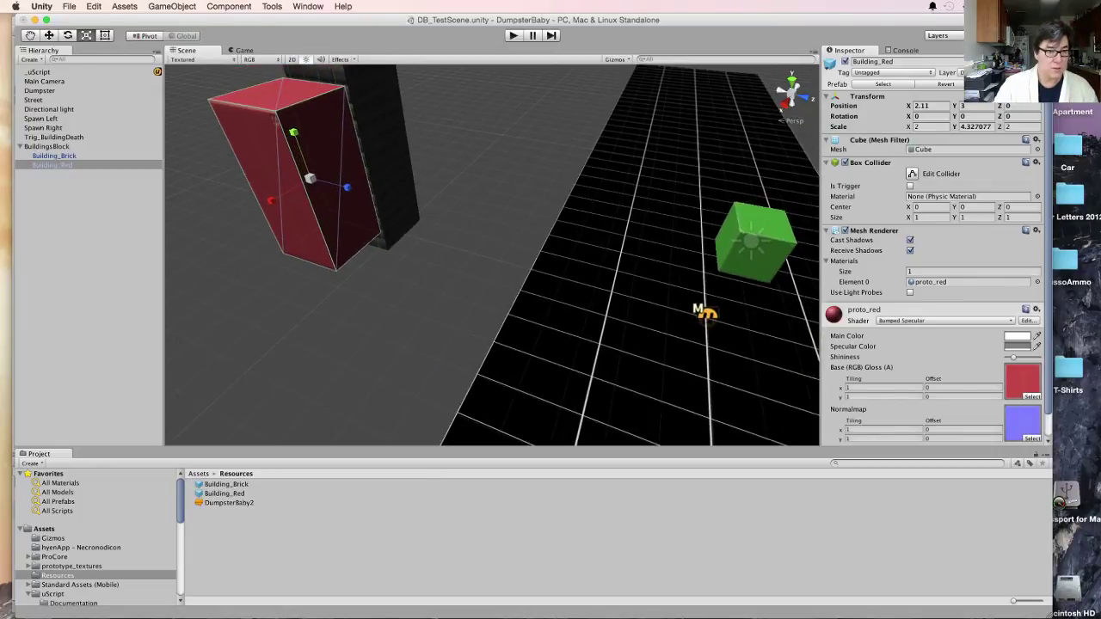
key("w")
left_click_drag(289, 131, 289, 157)
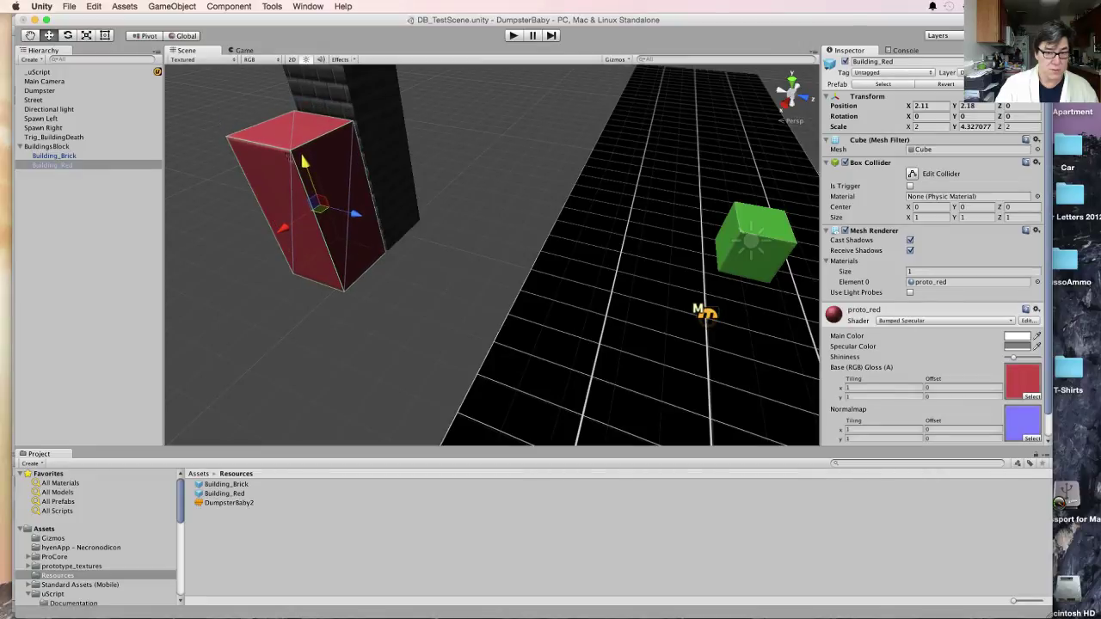
left_click_drag(701, 311, 750, 295, "alt")
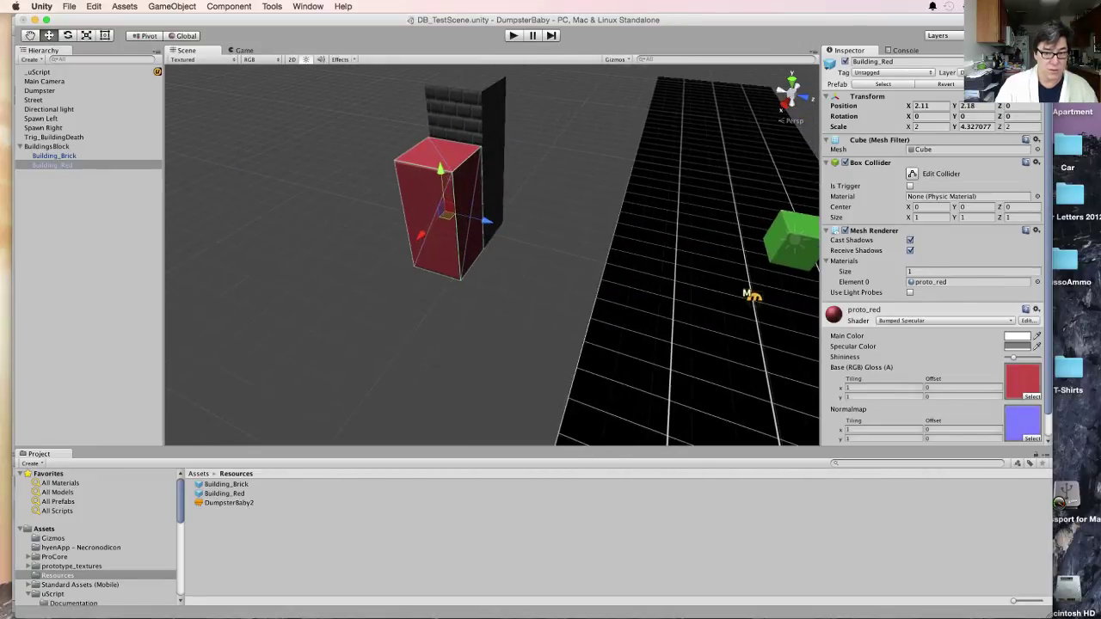
middle_click_drag(745, 293, 747, 339)
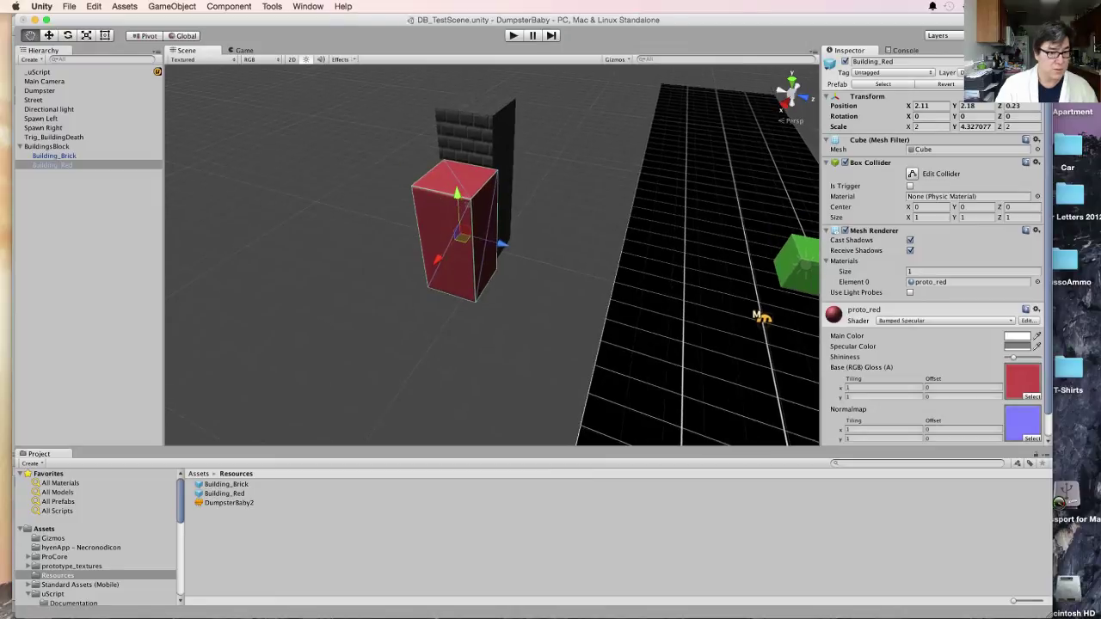
Duplicate Building_Brick and move the copy to the other side of the red building, at about X 4.11
left_click(454, 160)
key("super+d")
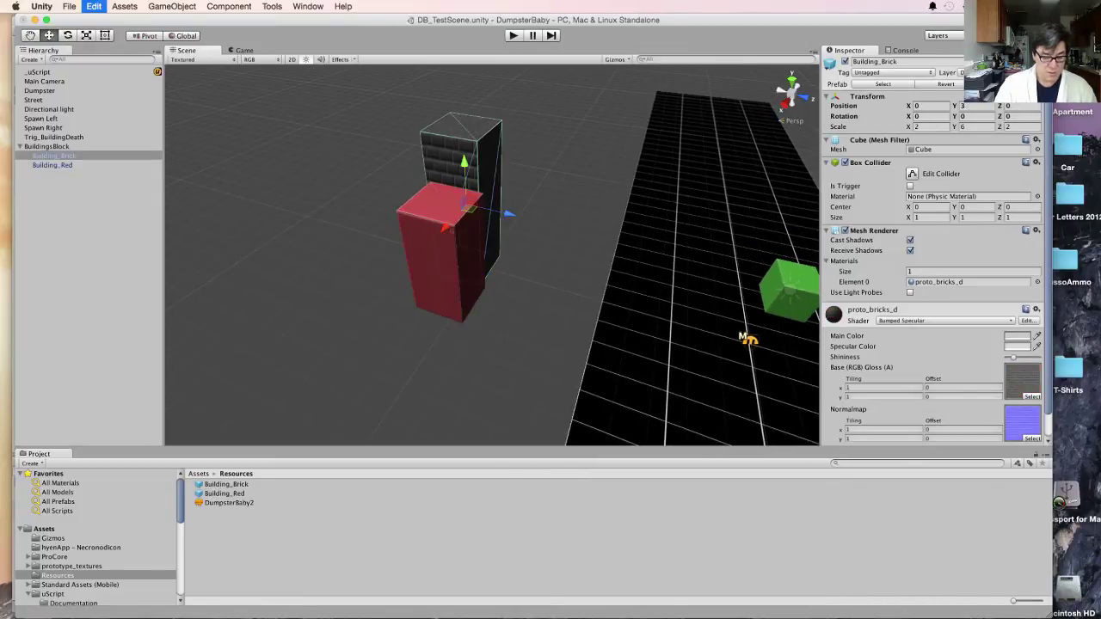
left_click_drag(445, 227, 376, 301)
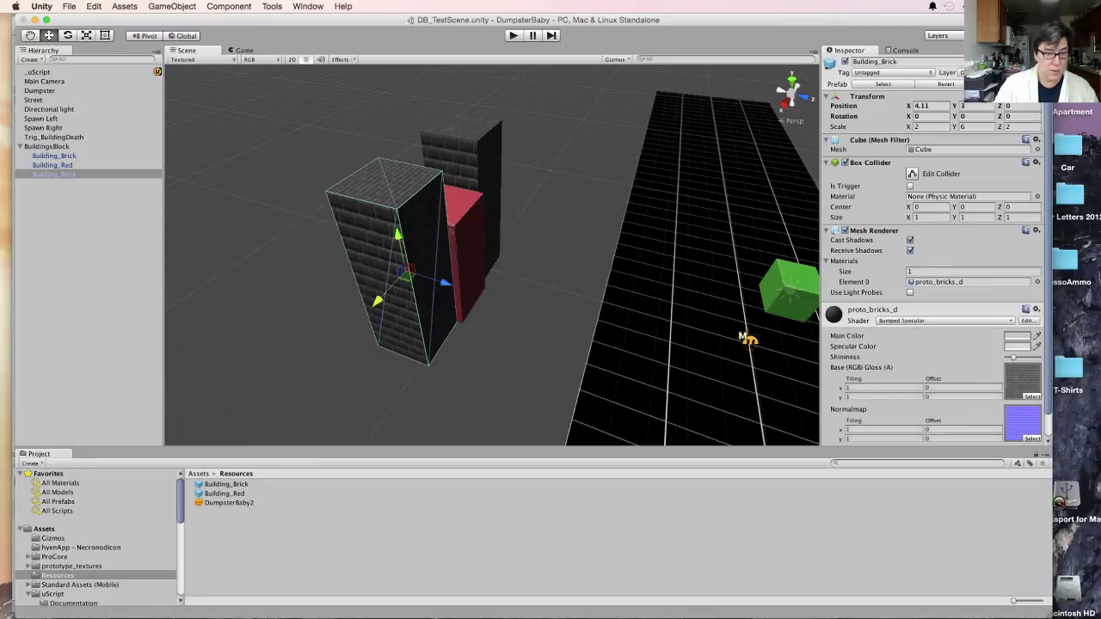
Scale the duplicated brick building's height to about 7.88
key("r")
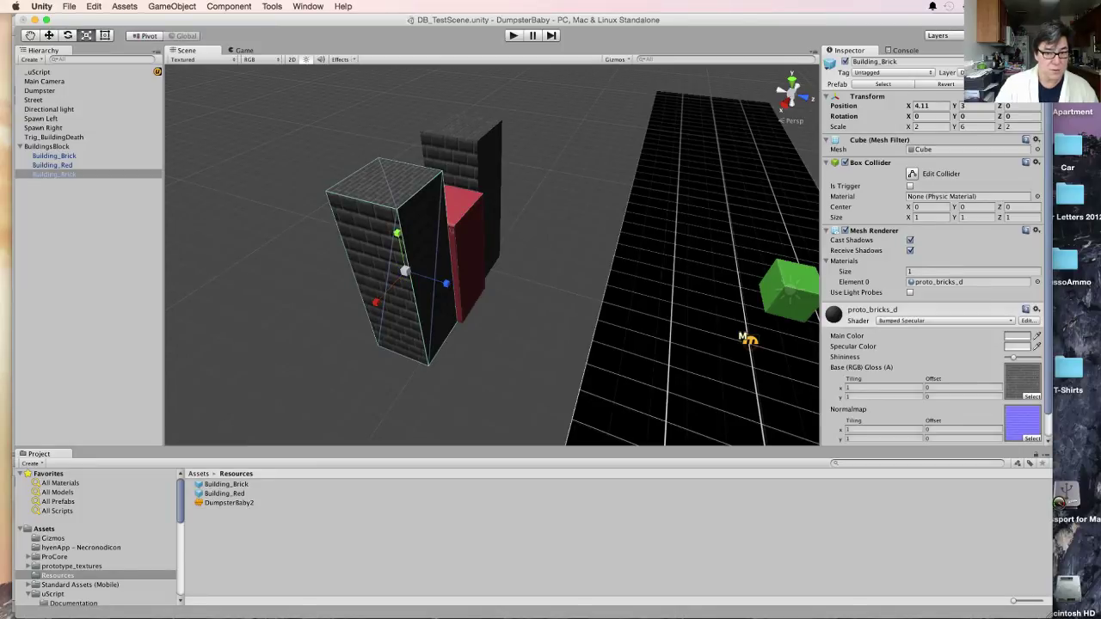
left_click_drag(396, 233, 393, 218)
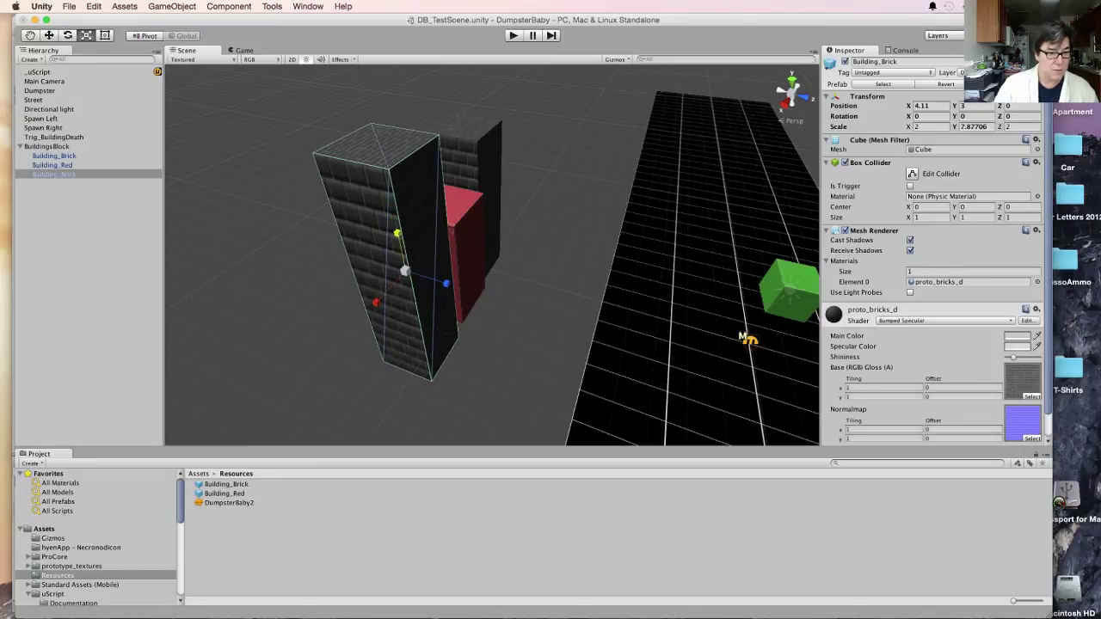
Raise the tall duplicated Building_Brick to about Y 3.51
key("w")
left_click_drag(398, 234, 394, 220)
middle_click_drag(395, 221, 459, 194)
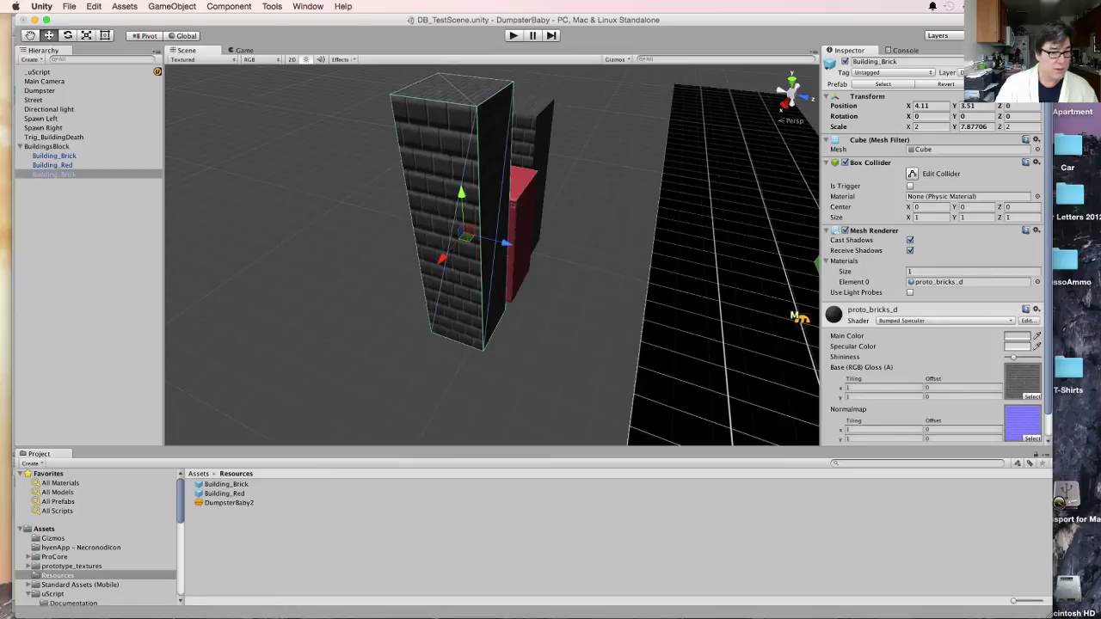
Duplicate Building_Red inside the BuildingsBlock group
left_click(53, 165)
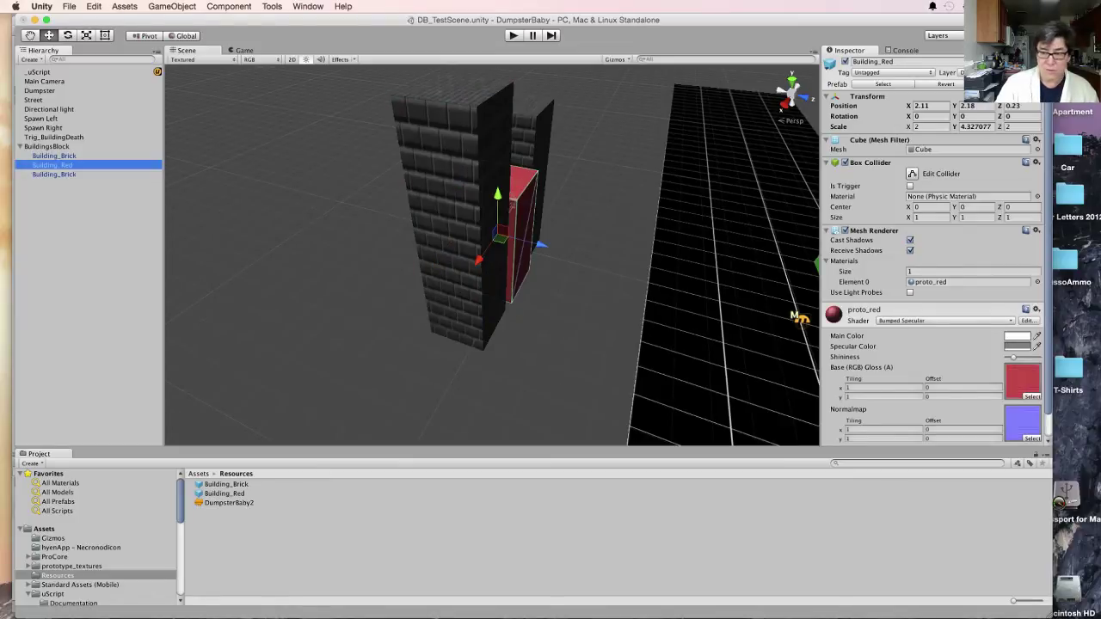
key("super+d")
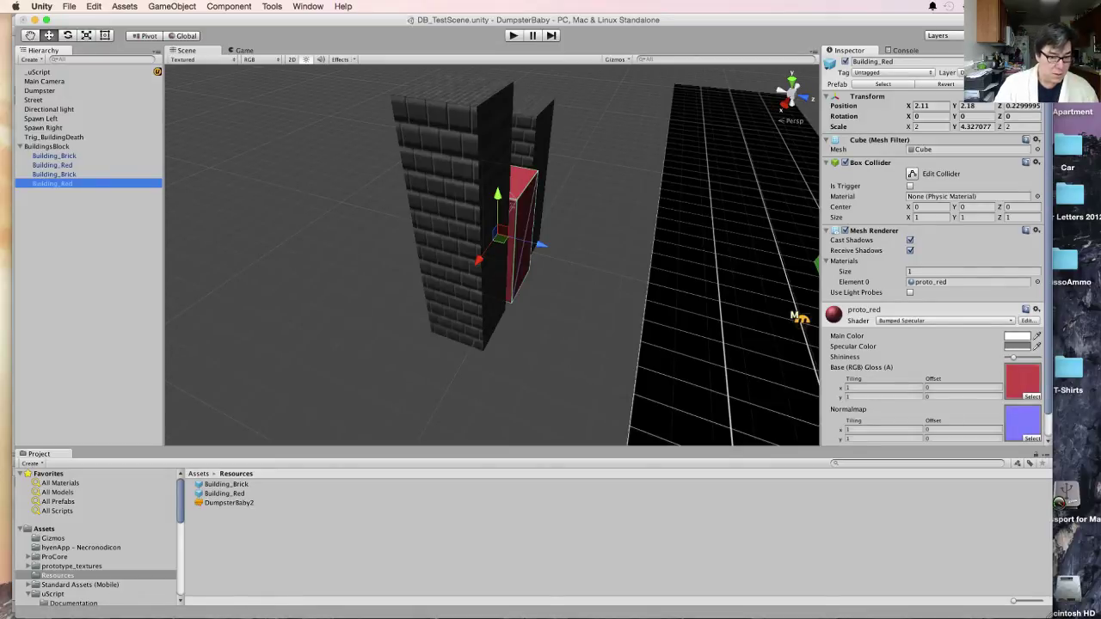
Duplicate the Building_Red prefab in the Resources folder and rename the copy Building_Green
left_click(225, 493)
key("super+d")
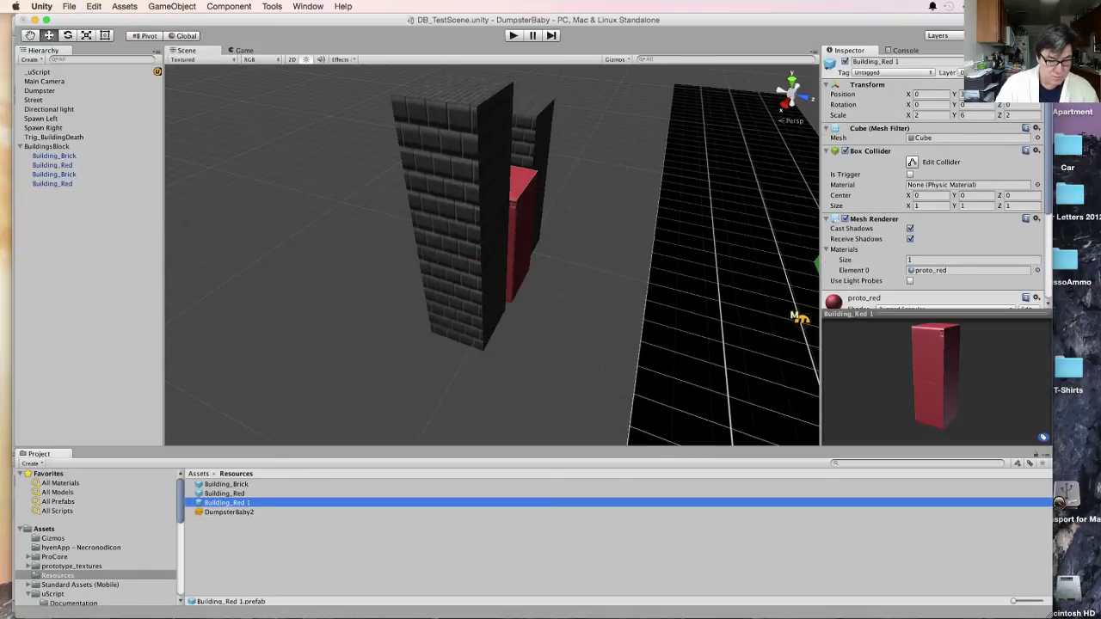
key("Return")
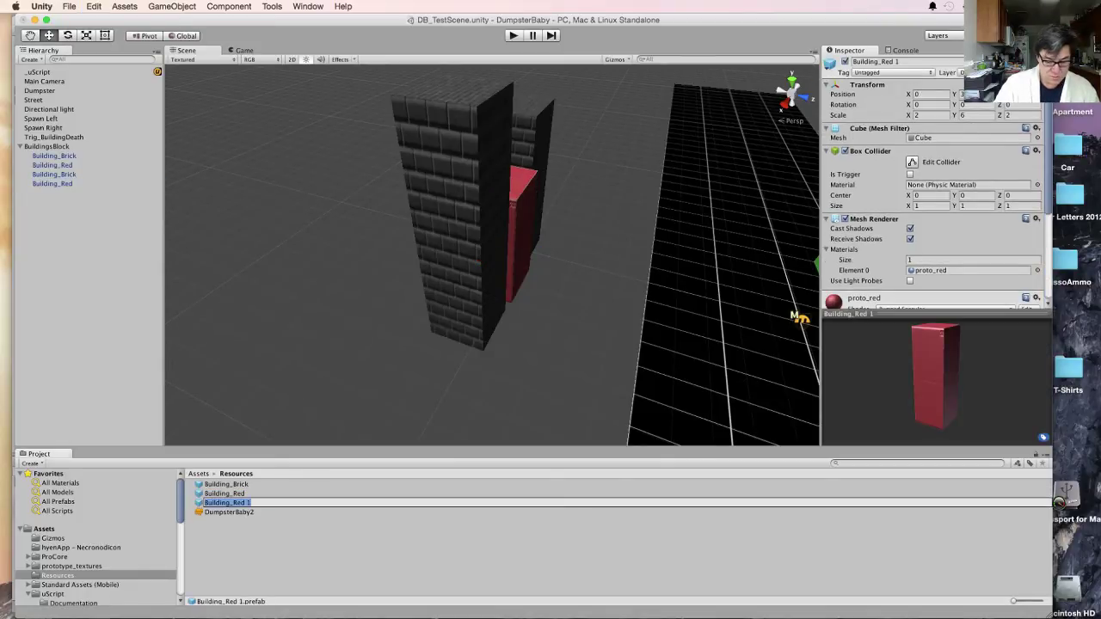
key("Right")
key("BackSpace")
key("BackSpace")
key("BackSpace")
key("BackSpace")
key("BackSpace")
type("G")
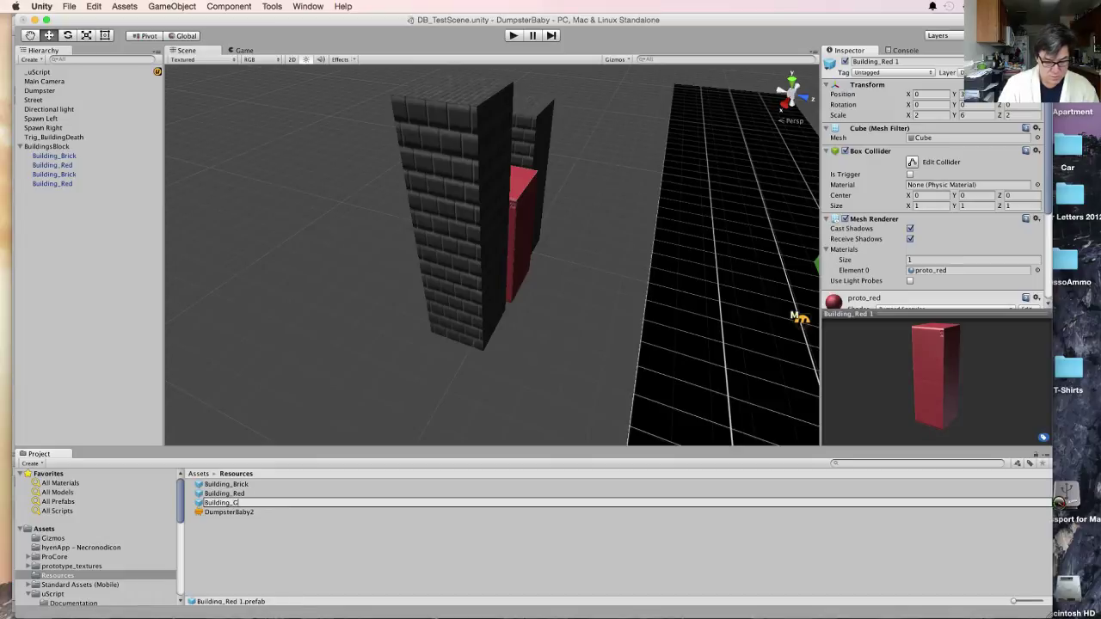
type("reen")
key("Return")
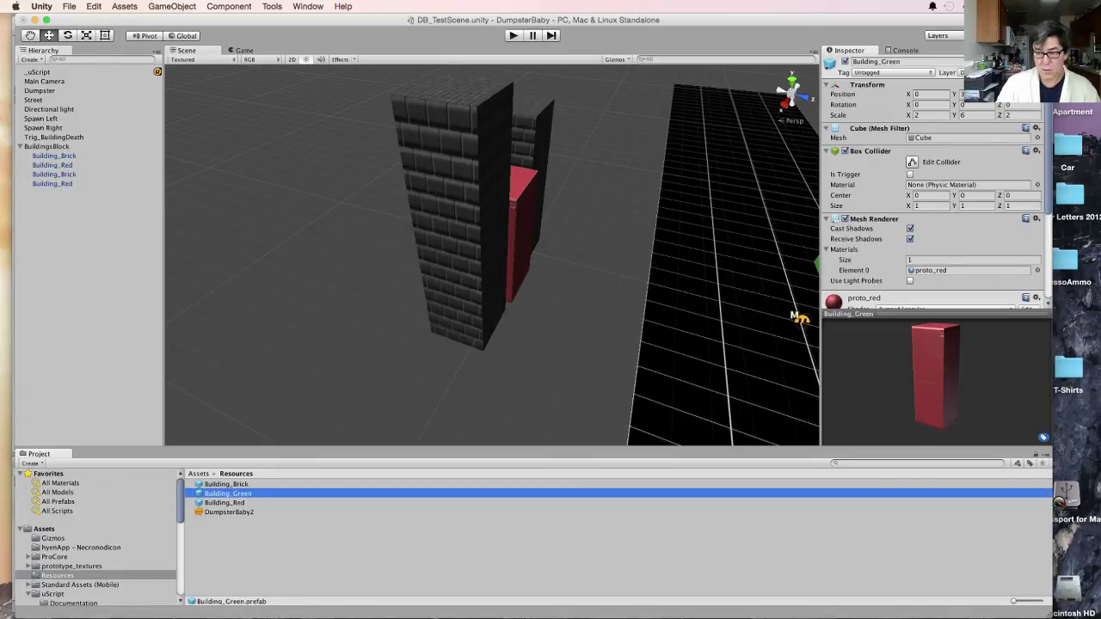
Assign the proto_green material to the Building_Green prefab's mesh renderer
scroll(936, 181, "down", 5)
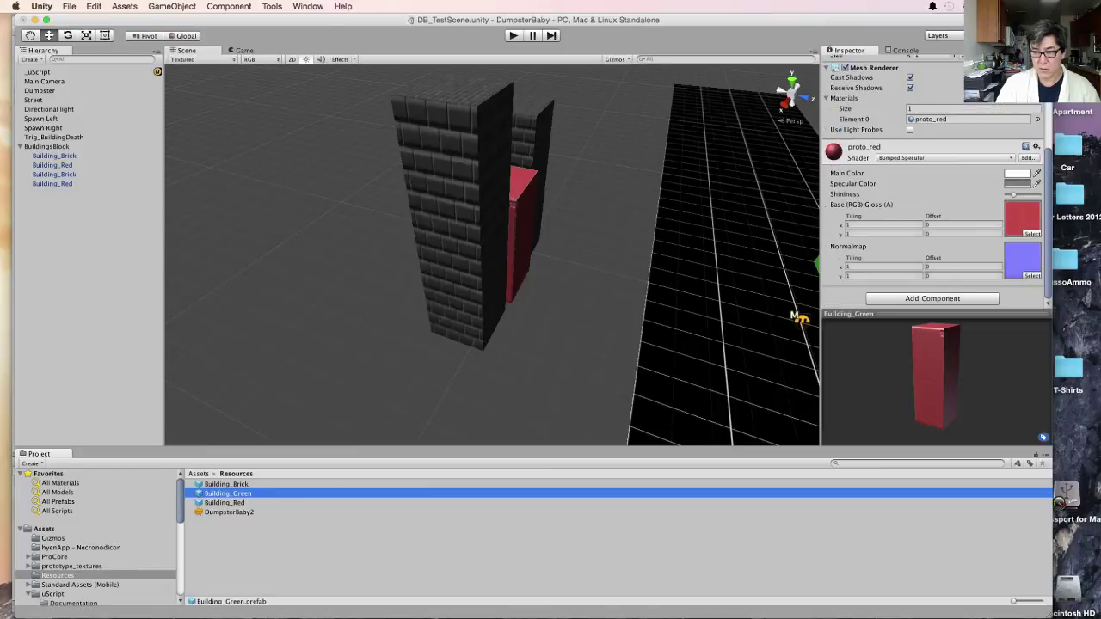
left_click(1037, 120)
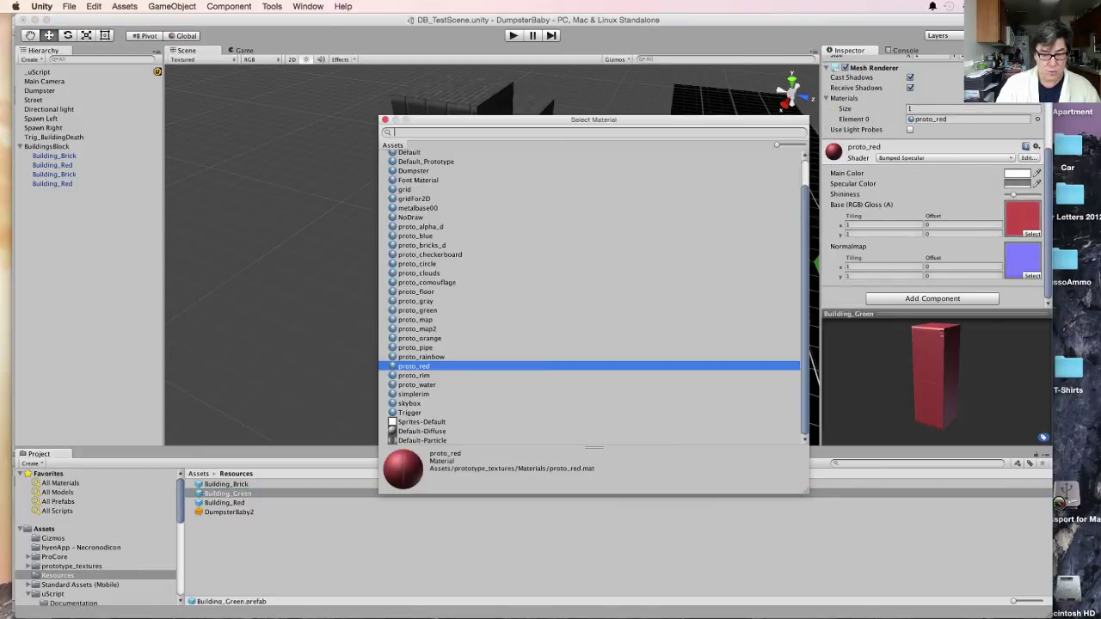
left_click(421, 357)
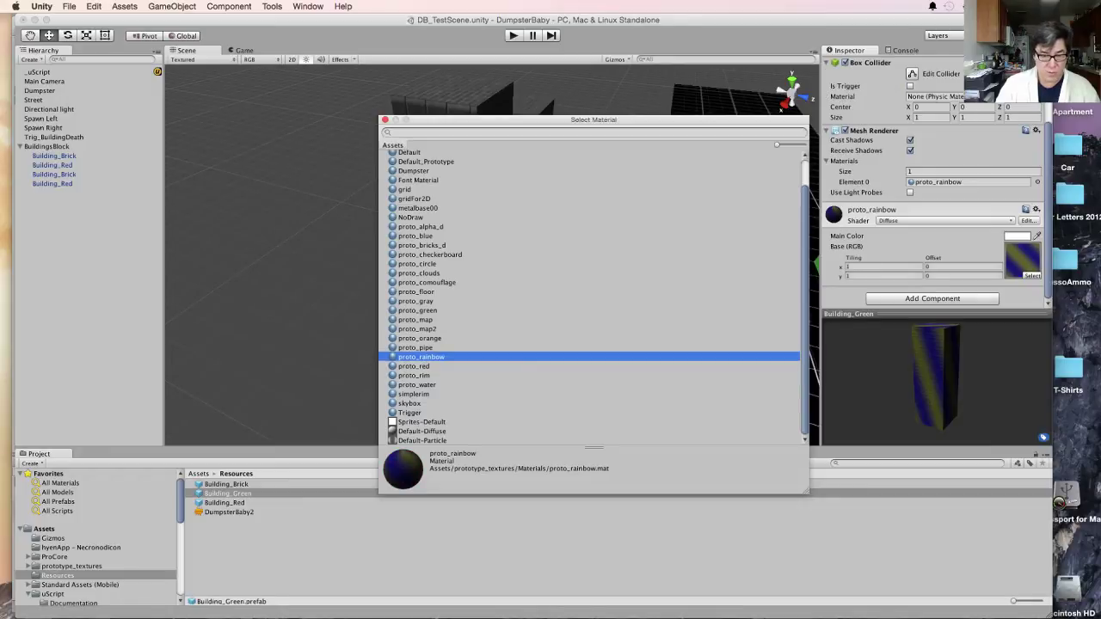
key("Up")
key("Up")
key("Up")
key("Up")
key("Up")
key("Up")
key("Down")
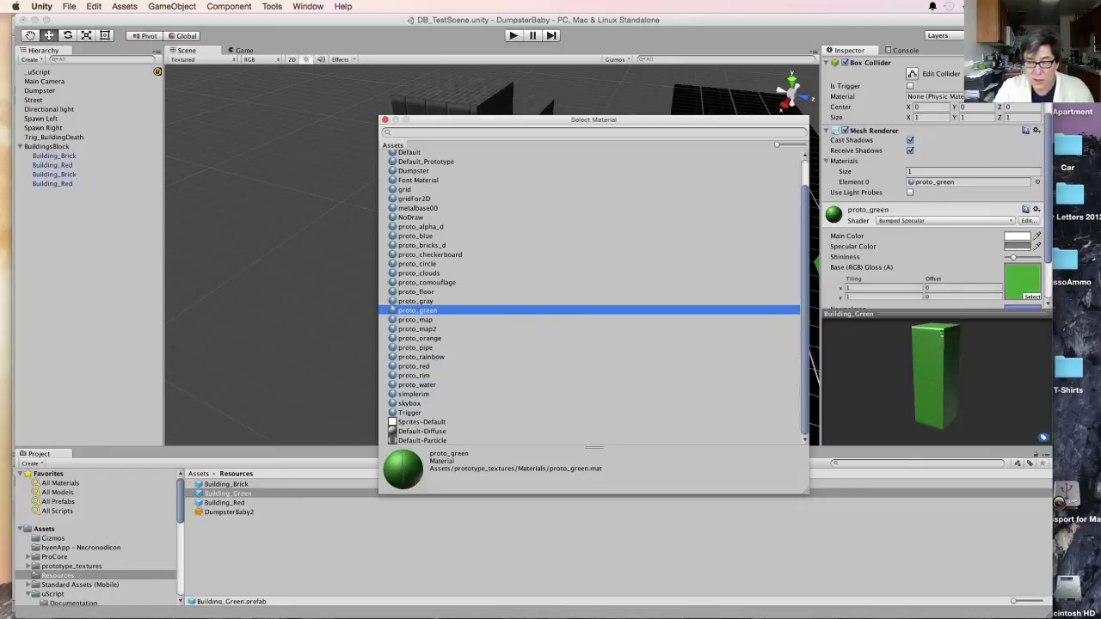
key("Return")
Add the Building_Green prefab to the scene as a child of BuildingsBlock and delete the extra Building_Red copy
left_click_drag(227, 494, 86, 260)
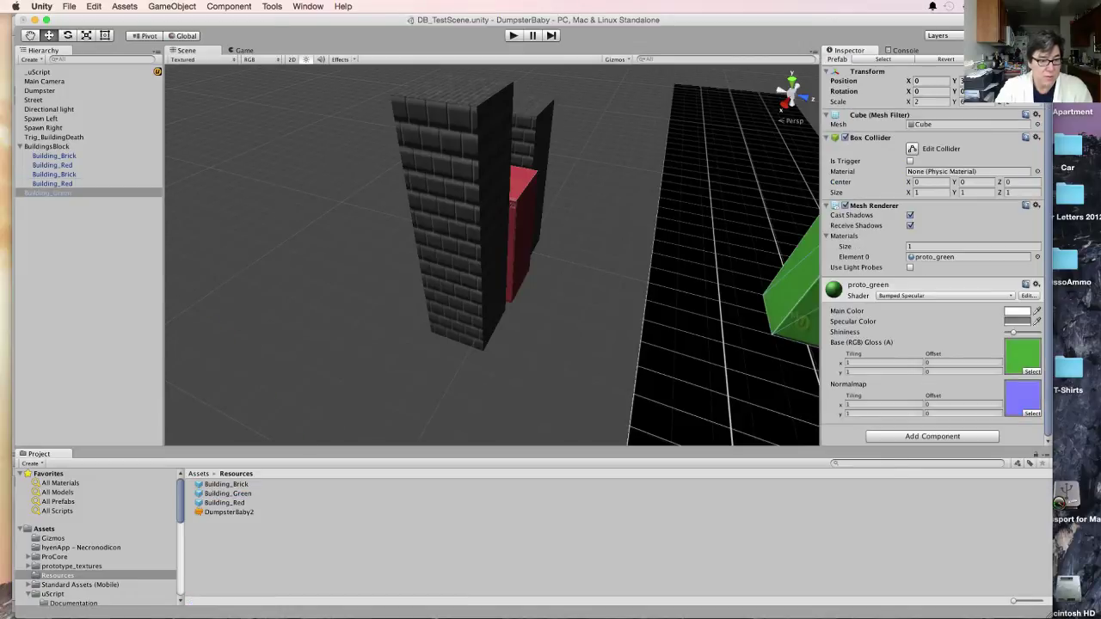
left_click_drag(47, 193, 53, 144)
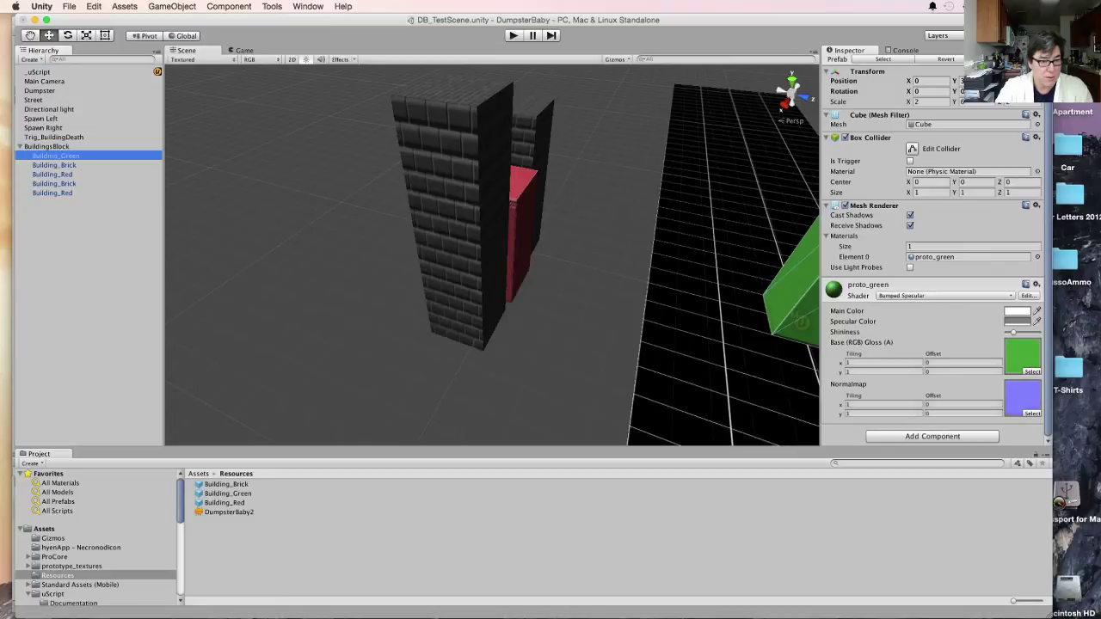
left_click(53, 193)
key("super+BackSpace")
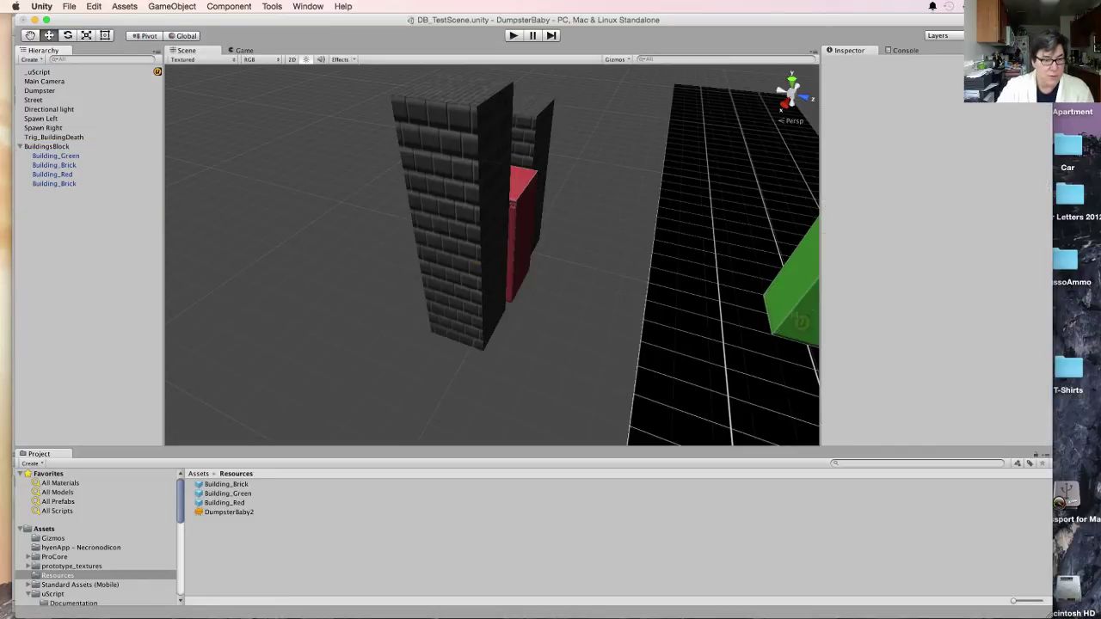
Set Building_Green's Z position to 0 and move it beside the tall brick building, at about X 6.18
left_click(56, 155)
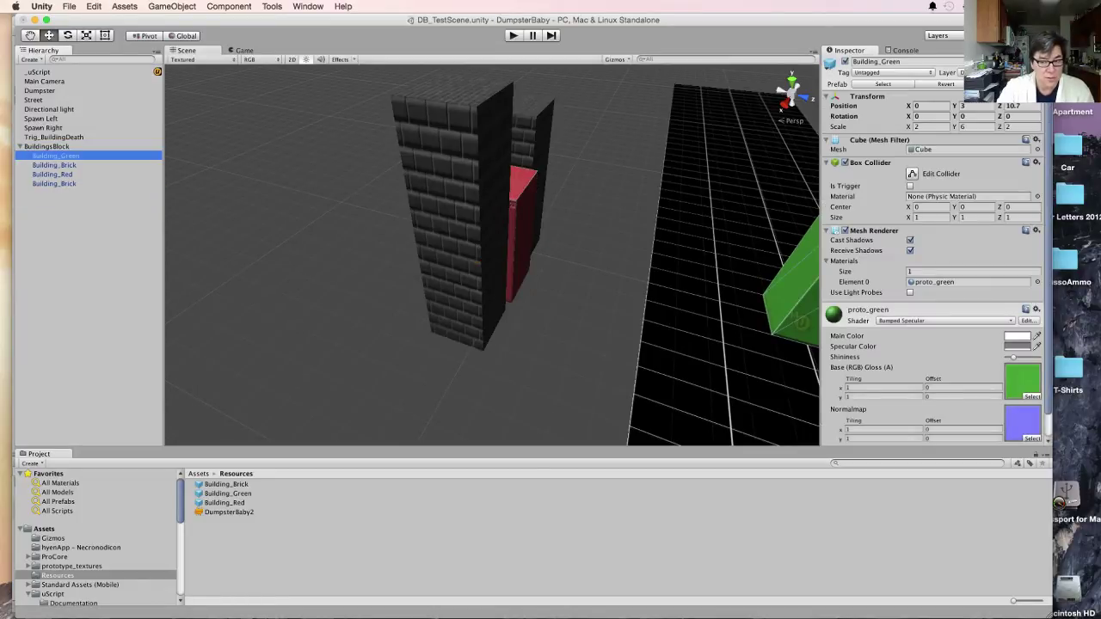
left_click(56, 156)
left_click(932, 106)
key("Tab")
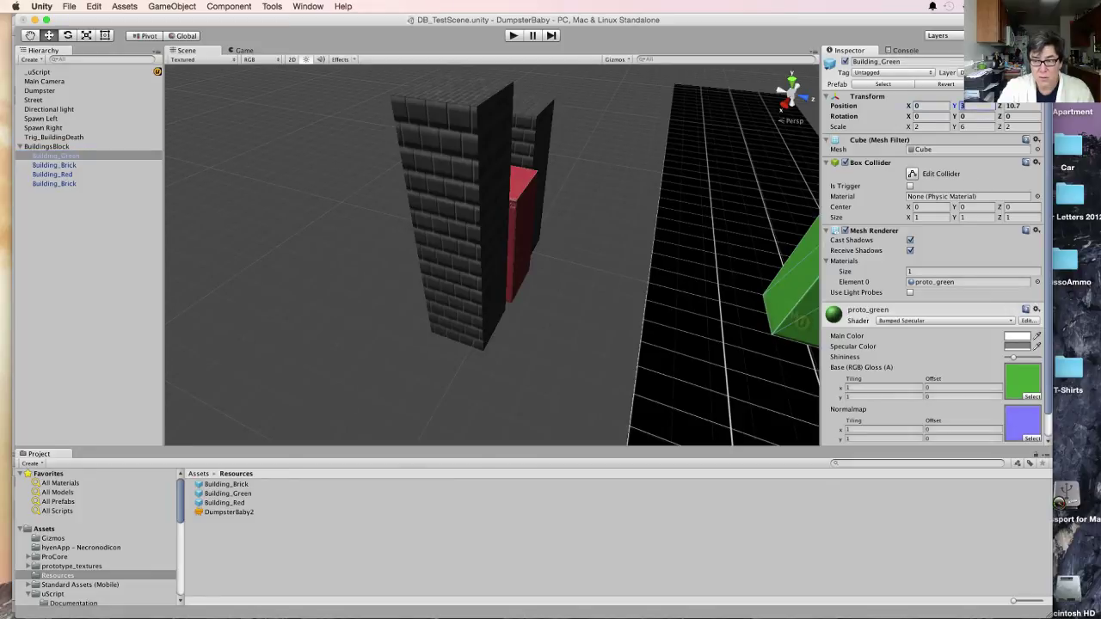
key("Tab")
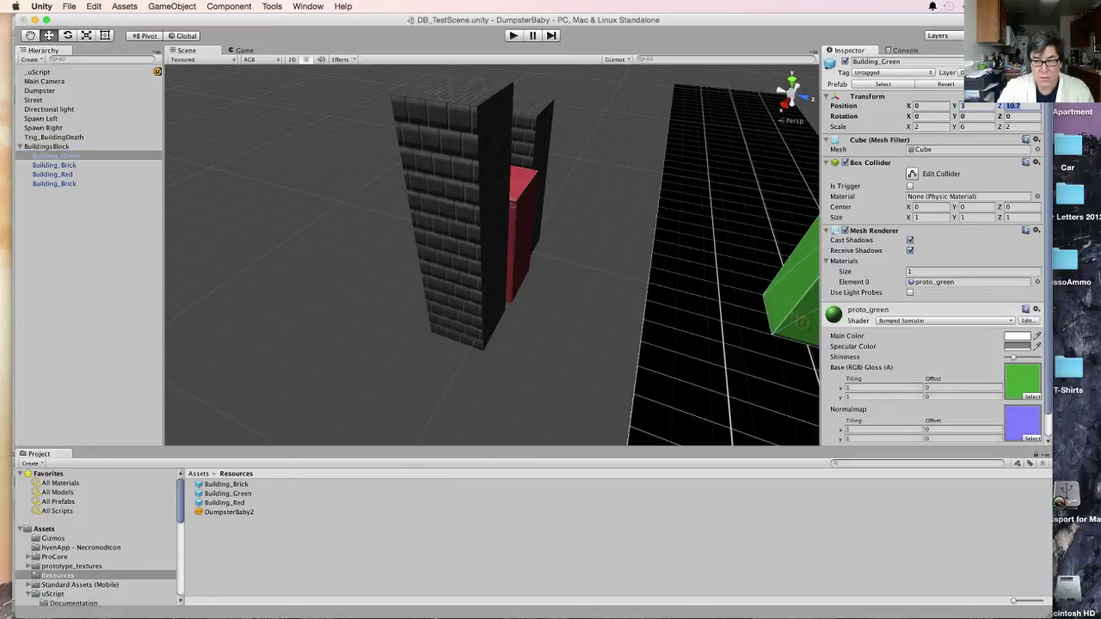
type("0")
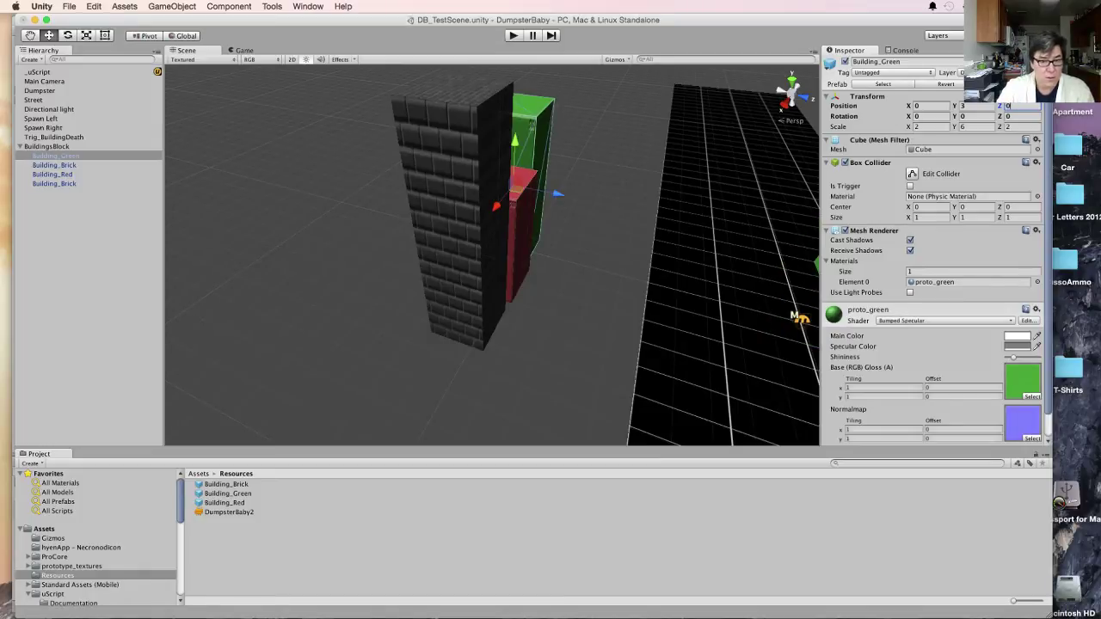
left_click_drag(496, 206, 402, 324)
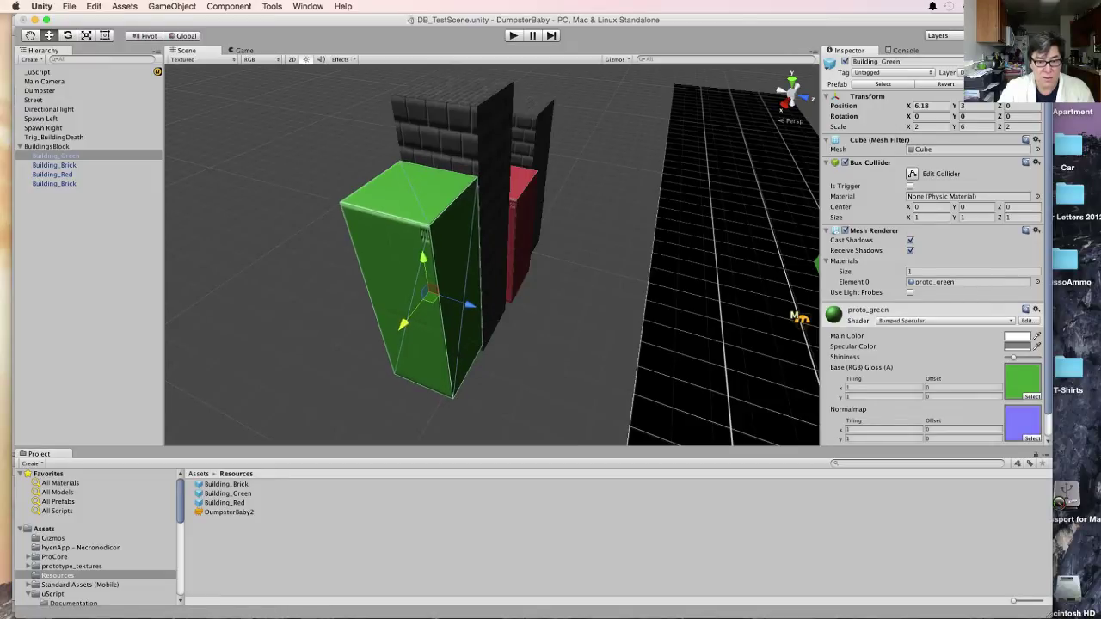
left_click_drag(402, 324, 403, 324)
Scale Building_Green's depth along Z to about 1.83
key("r")
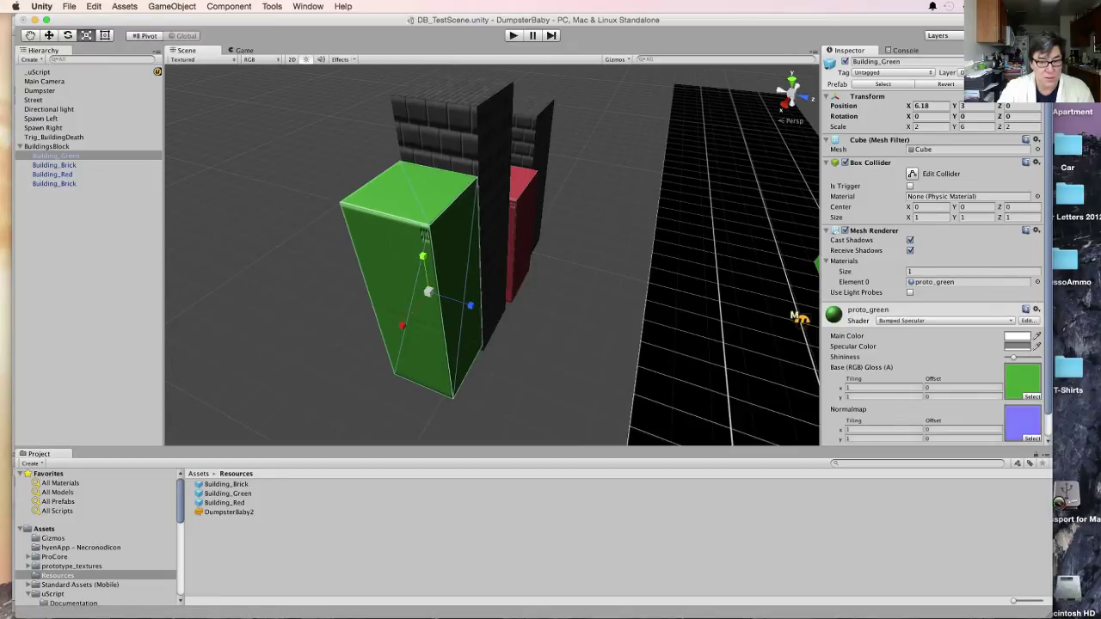
left_click_drag(471, 306, 466, 304)
middle_click_drag(466, 304, 377, 241)
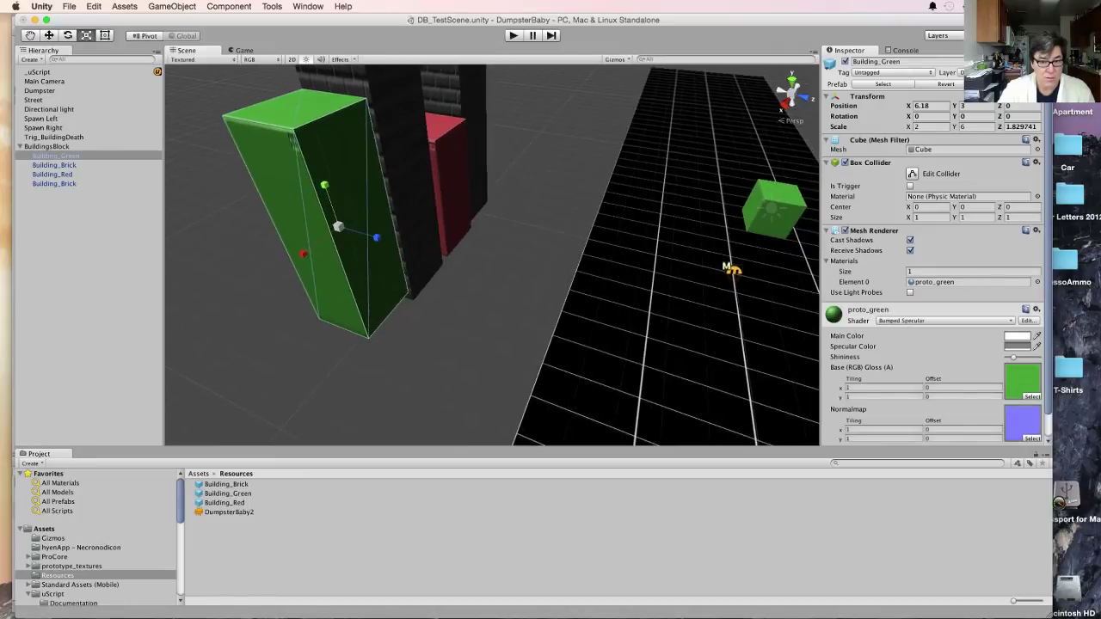
Raise the tall brick building to about Y 3.94 so its base lines up with the neighbouring buildings
key("w")
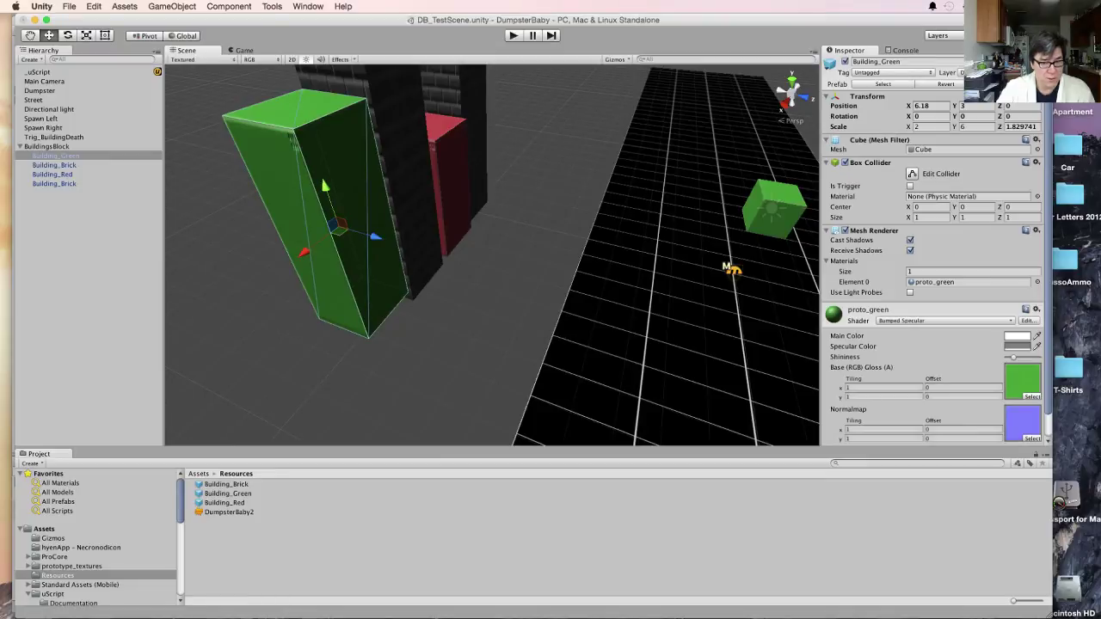
left_click_drag(490, 284, 327, 205, "alt")
left_click(430, 185)
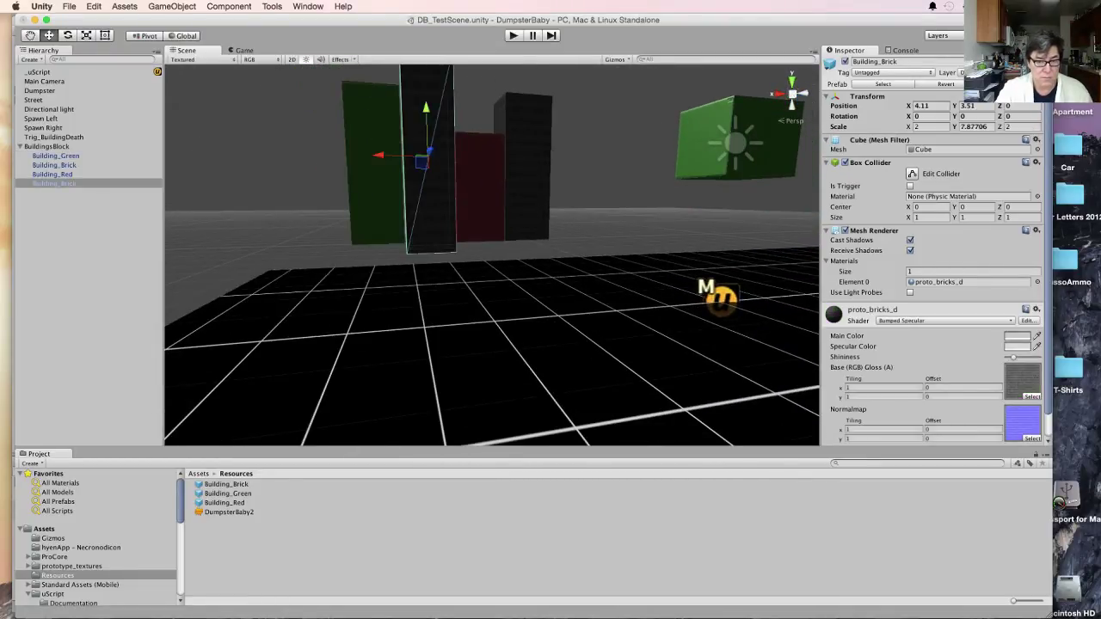
left_click_drag(425, 109, 425, 97)
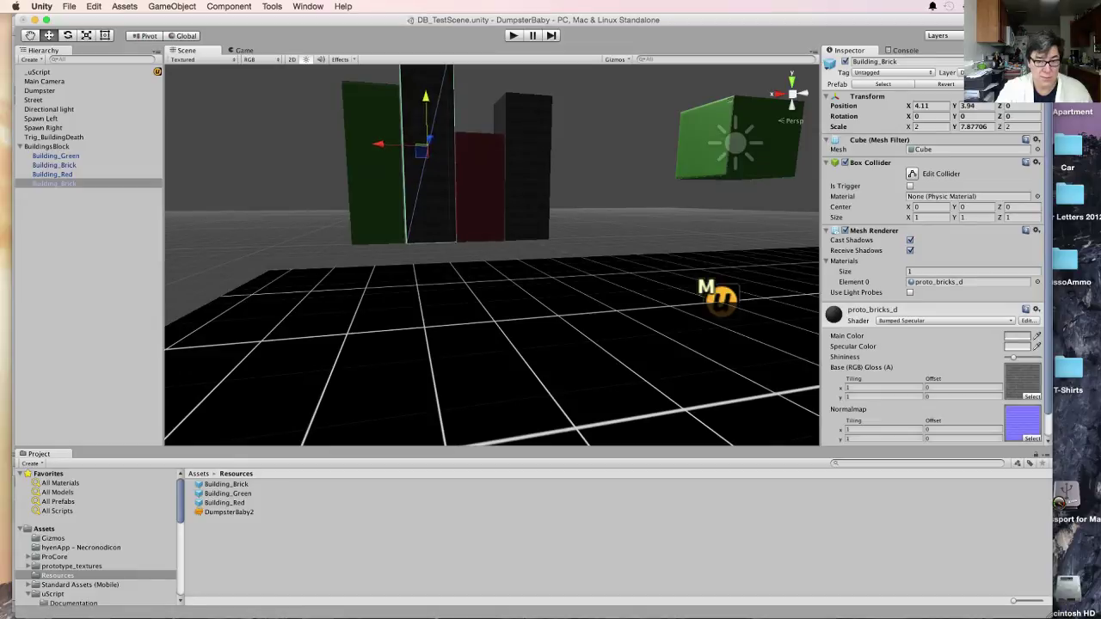
Duplicate the original Building_Brick at X 0 and move the copy past the green building, to about X 8.18
left_click_drag(430, 190, 667, 297, "alt")
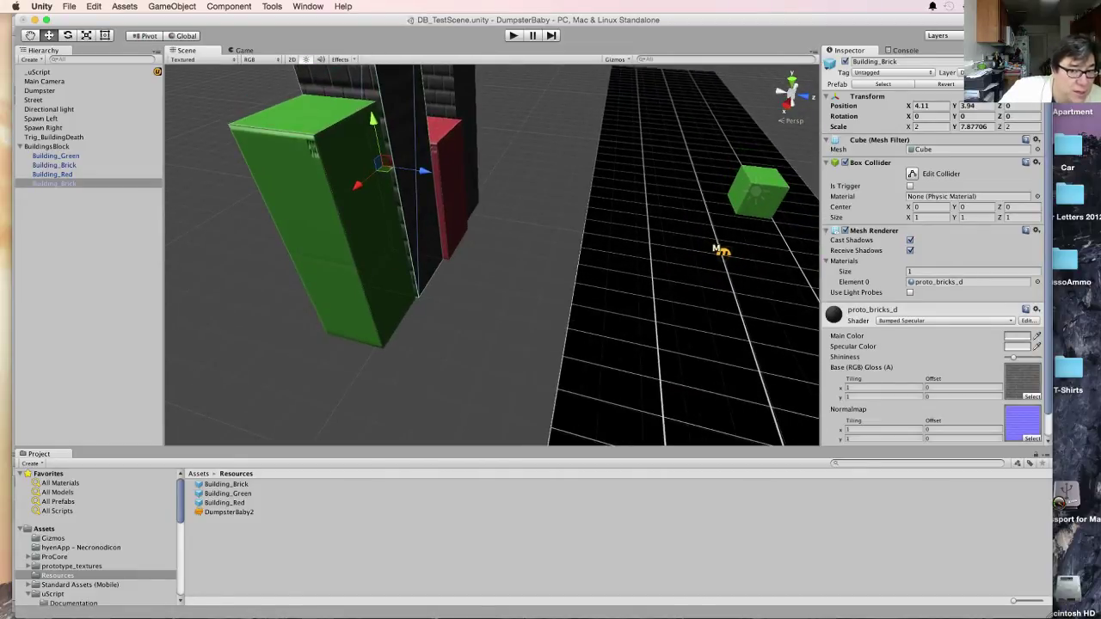
middle_click_drag(481, 215, 521, 263)
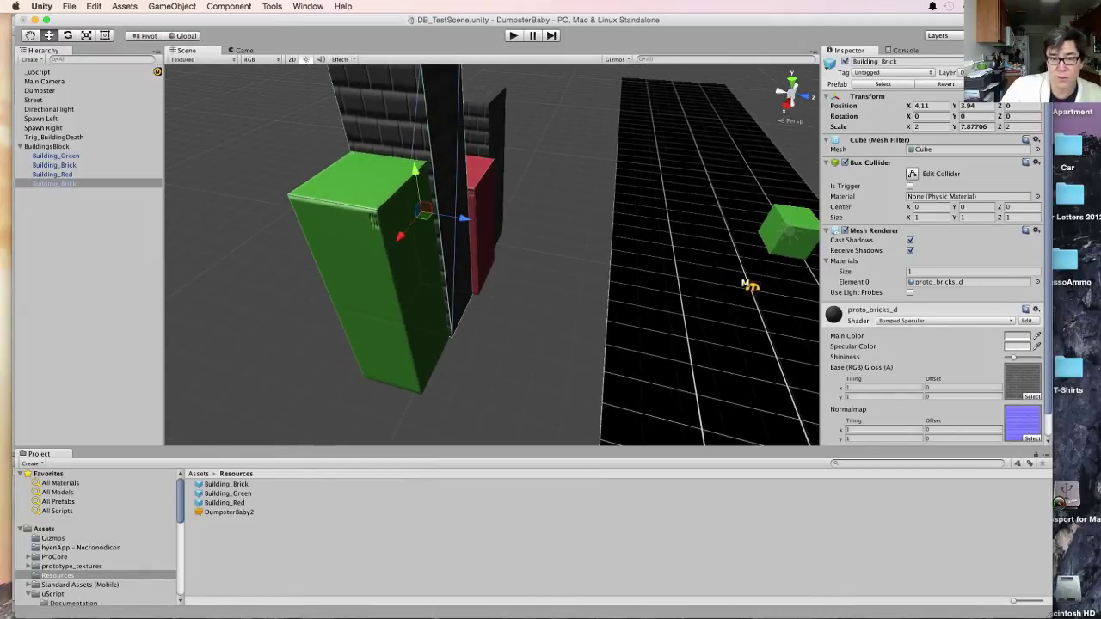
left_click(54, 165)
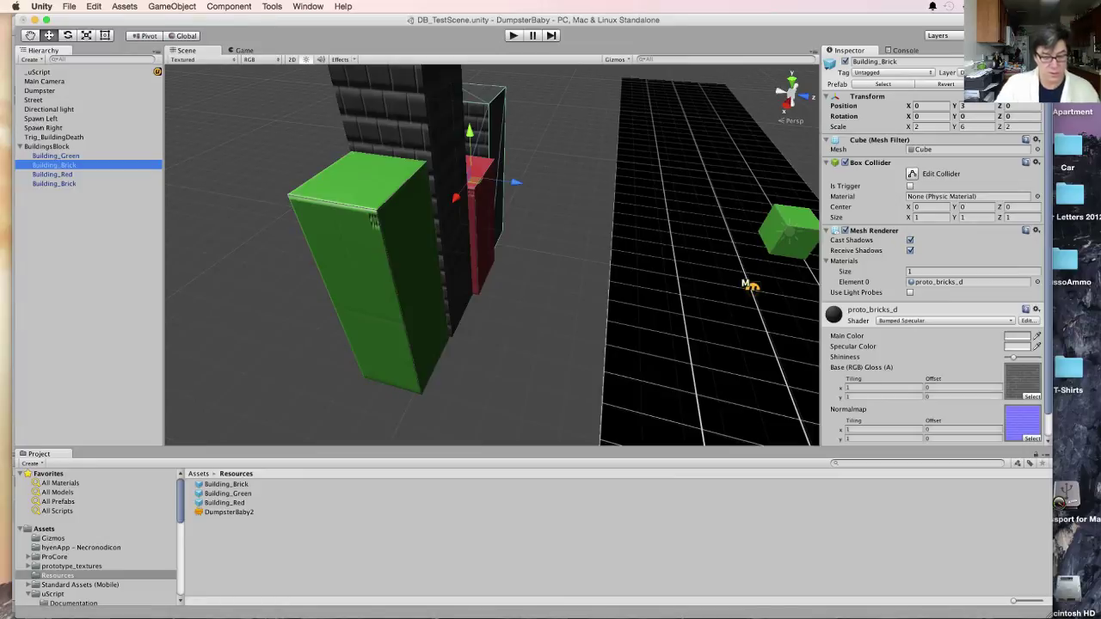
key("super+d")
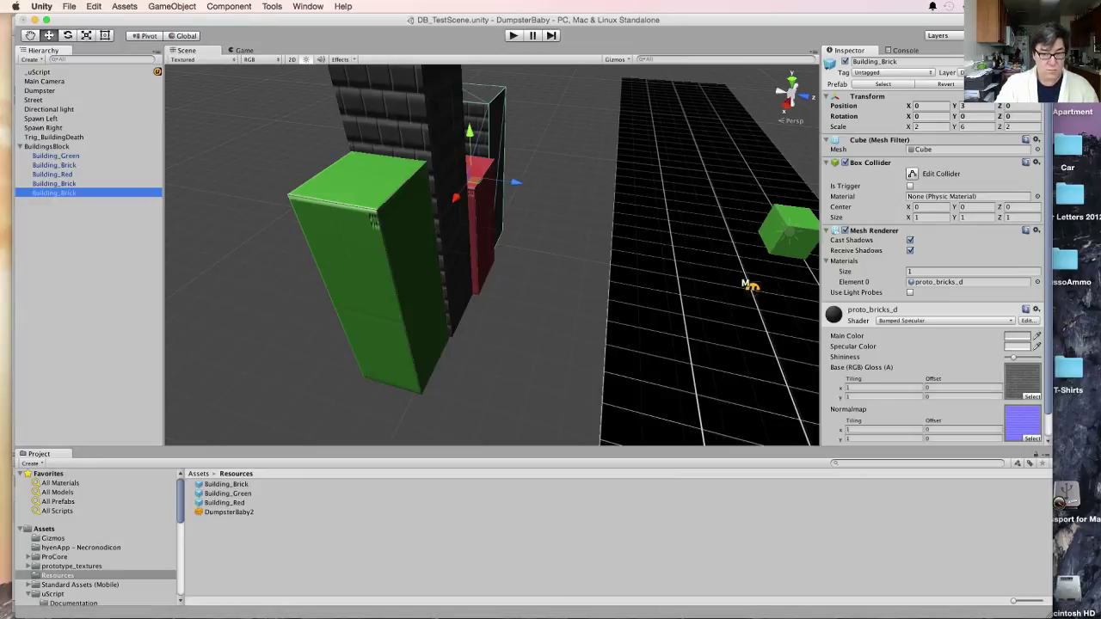
left_click_drag(455, 198, 237, 262)
left_click_drag(447, 409, 422, 361, "alt")
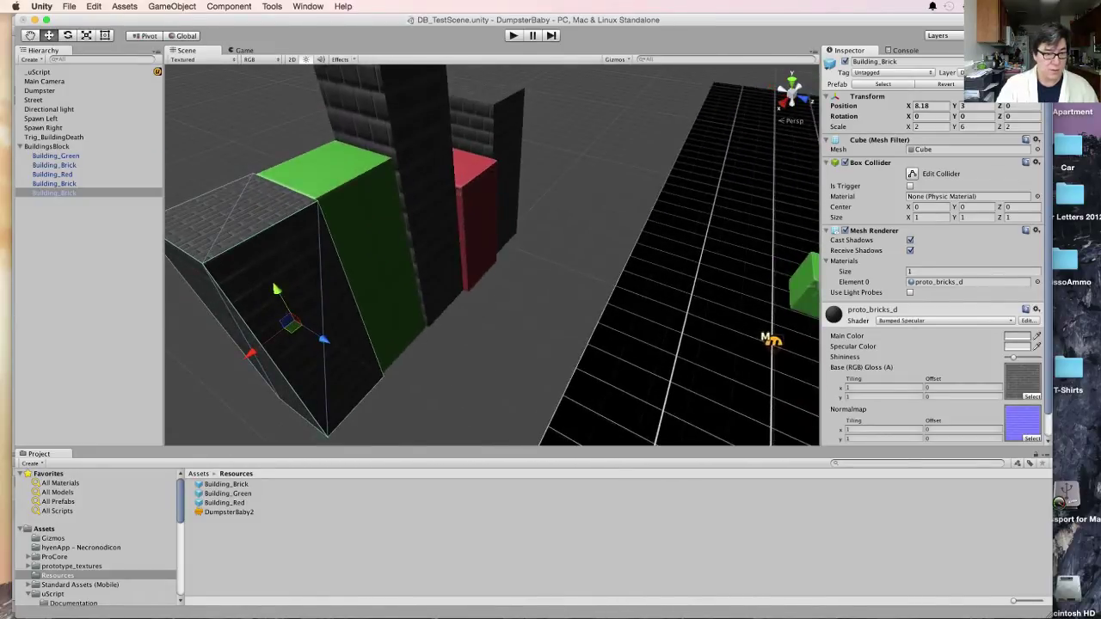
Save the whole BuildingsBlock group as a prefab in the Resources folder
left_click(47, 147)
left_click_drag(47, 146, 270, 552)
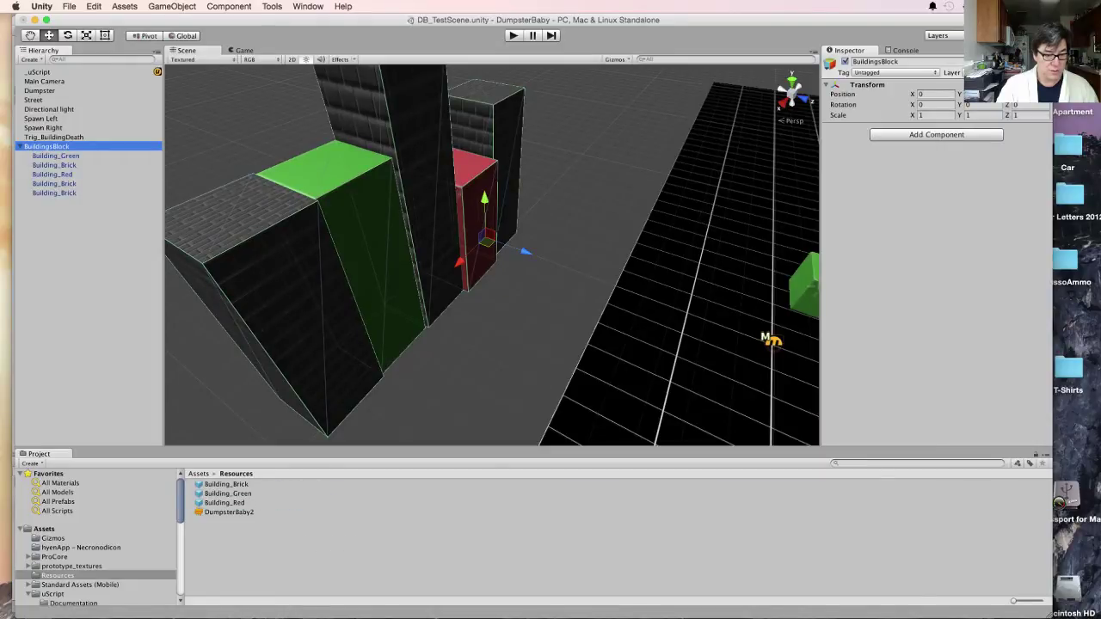
left_click(270, 552)
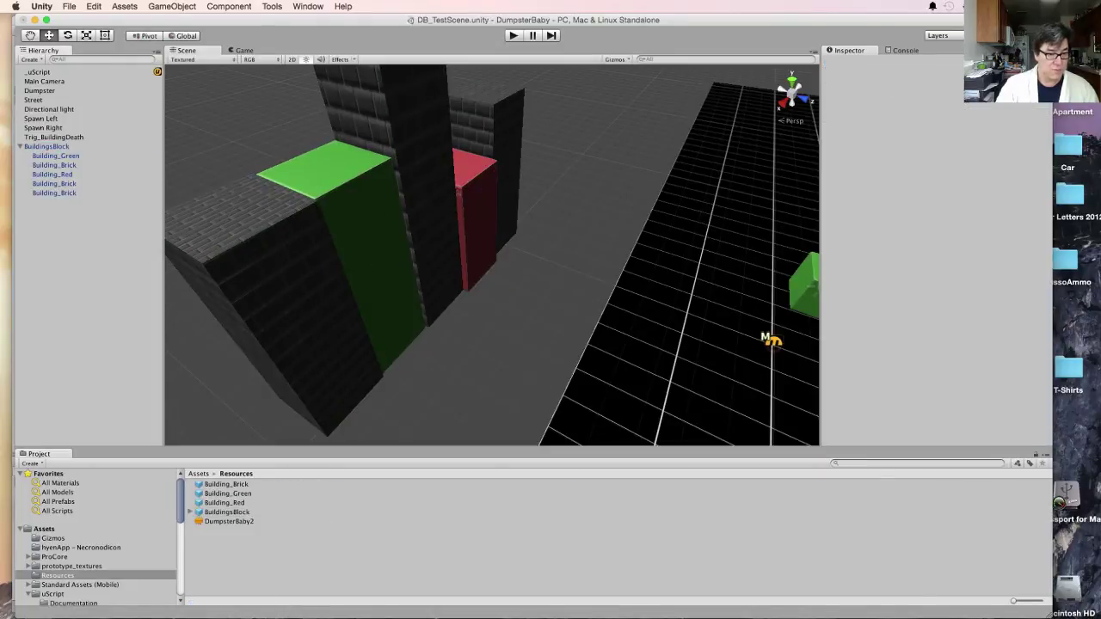
Open the uScript Editor and bring the Get GameObject Name and Spawn Prefab nodes of the DB_Main graph into view
left_click(272, 6)
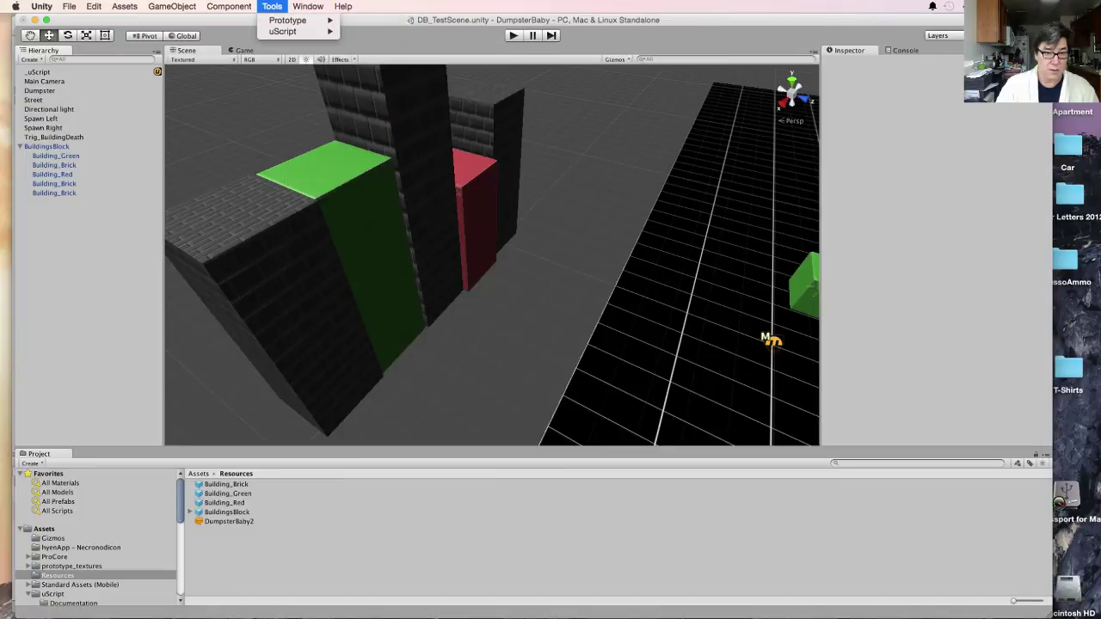
mouse_move(282, 32)
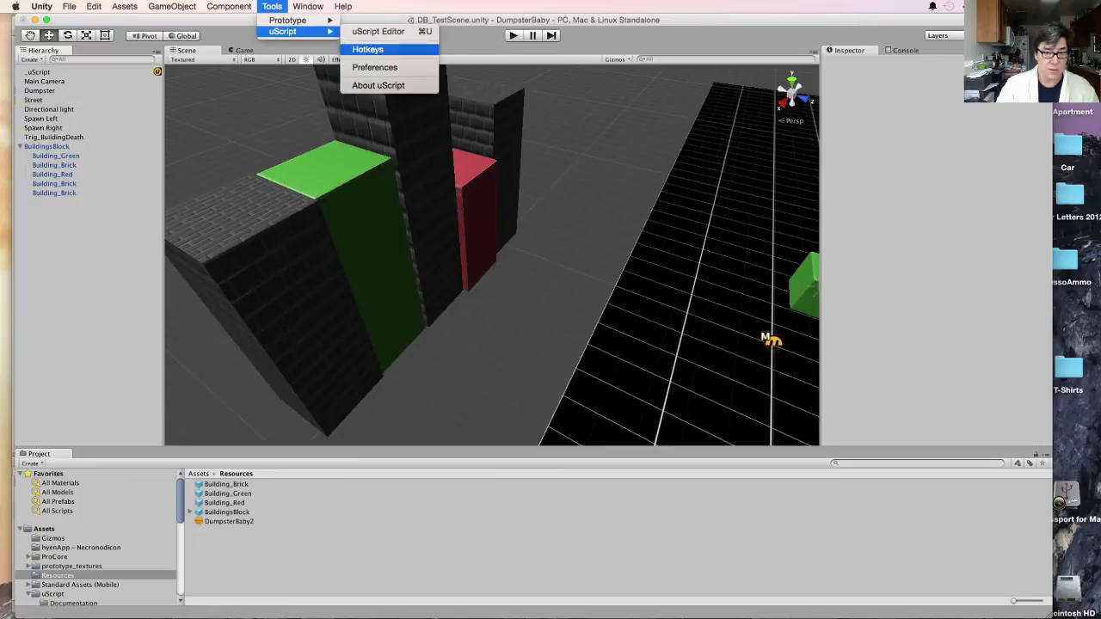
left_click(378, 30)
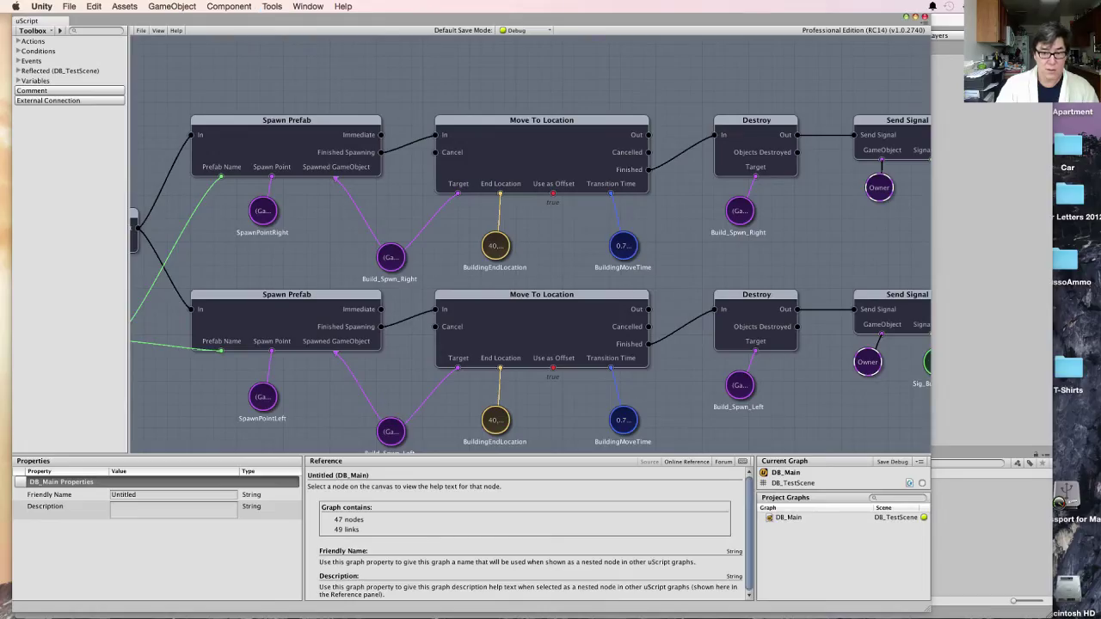
mouse_move(757, 249)
middle_mouse_down()
mouse_move(529, 244)
mouse_move(625, 254)
middle_mouse_up()
left_click(514, 206)
middle_click_drag(481, 215, 646, 219)
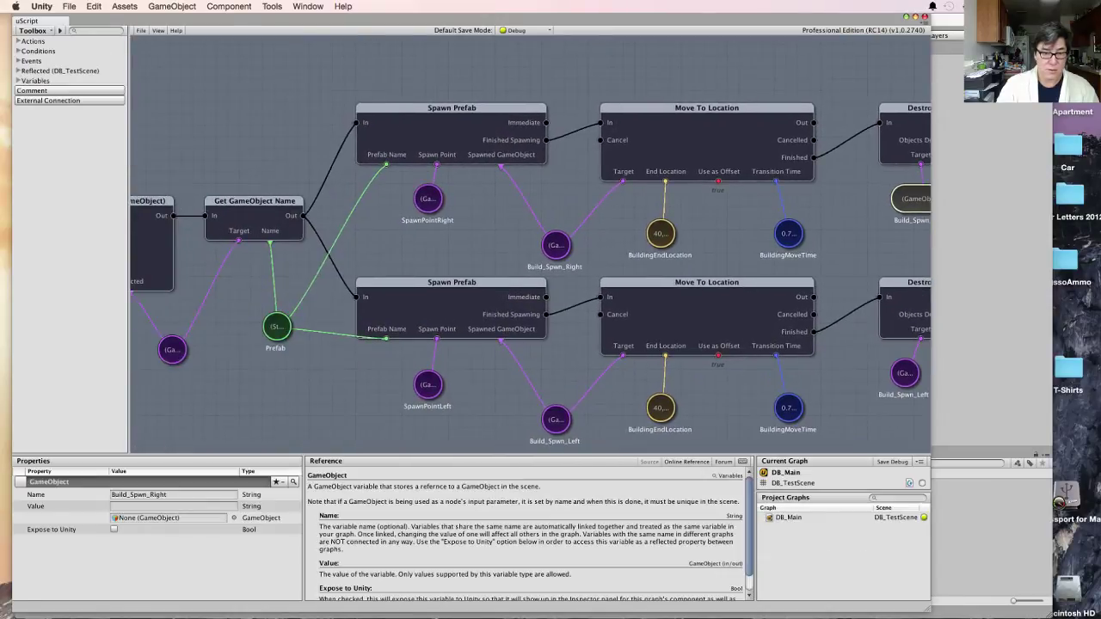
Examine the spawn point, Prefab, selected GameObject and BuildingList variables that feed the Spawn Prefab nodes in the DB_Main graph
left_click(428, 198)
mouse_move(464, 241)
middle_mouse_down()
mouse_move(555, 228)
mouse_move(607, 239)
middle_mouse_up()
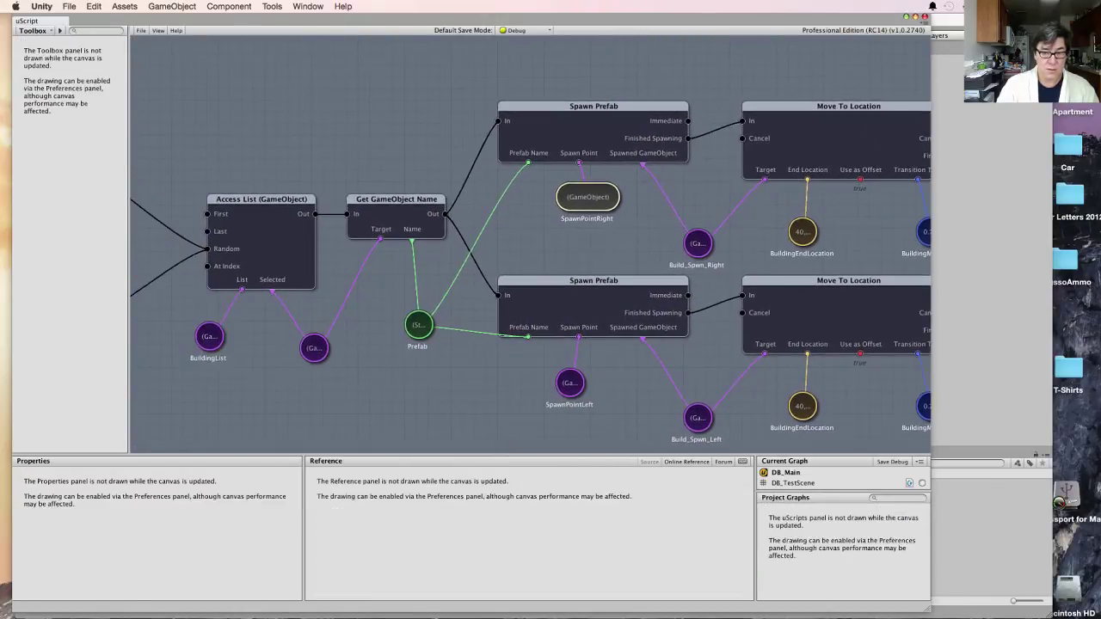
left_click(418, 325)
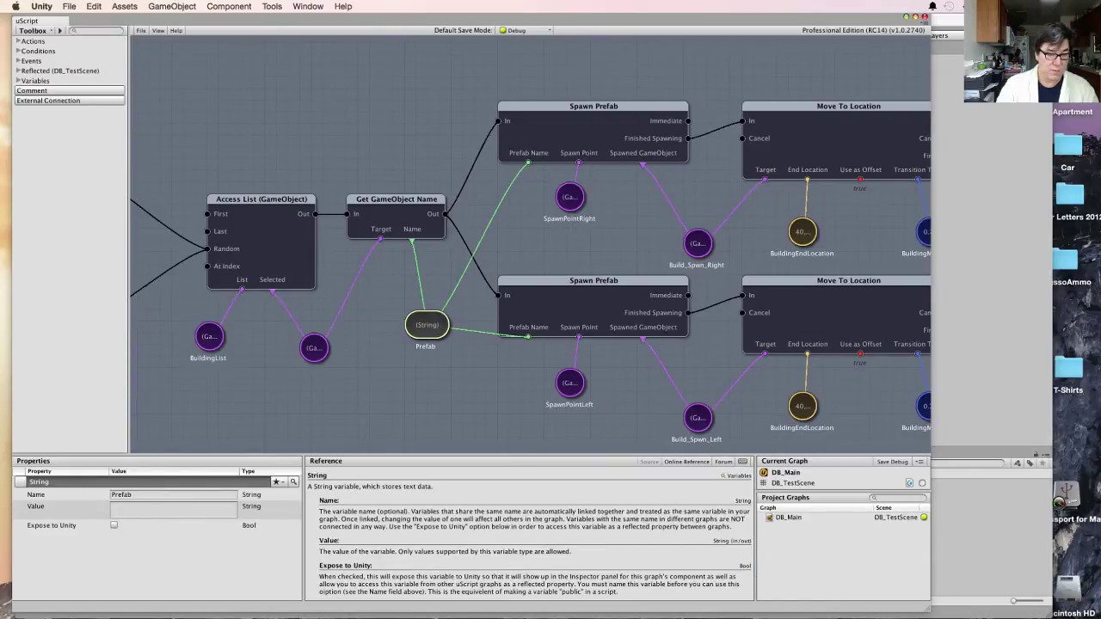
left_click(455, 387)
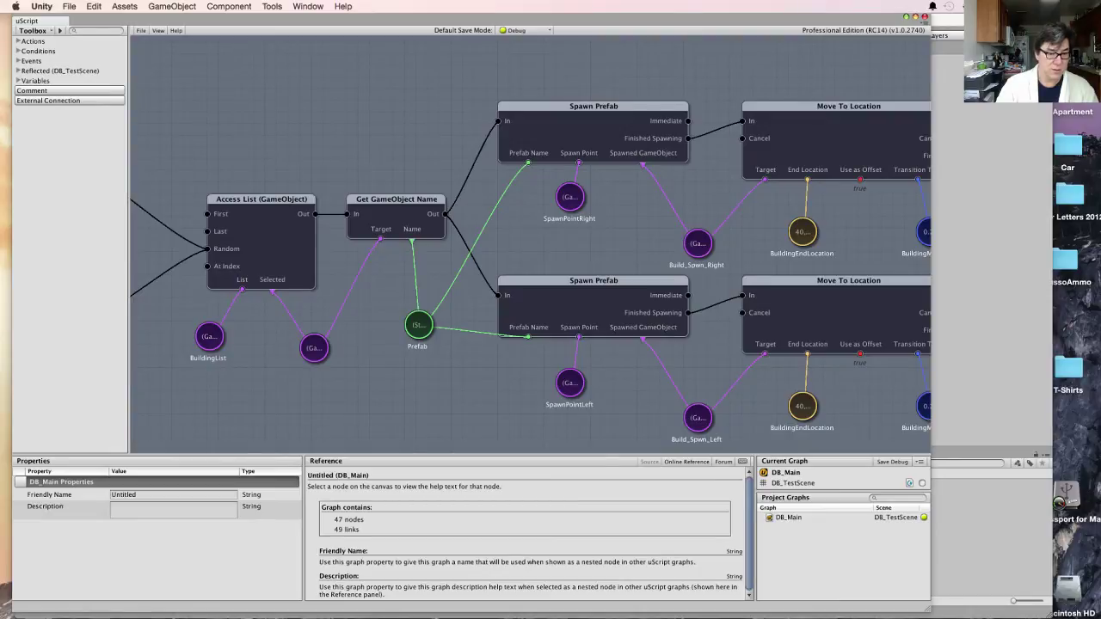
left_click(419, 325)
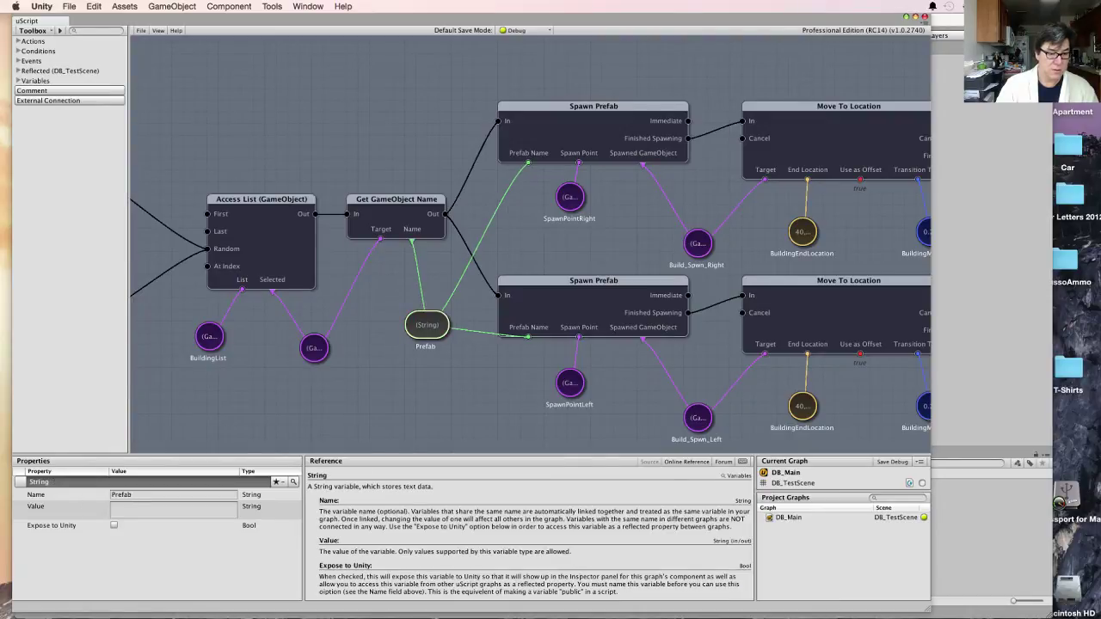
middle_click_drag(352, 387, 415, 369)
left_click(376, 330)
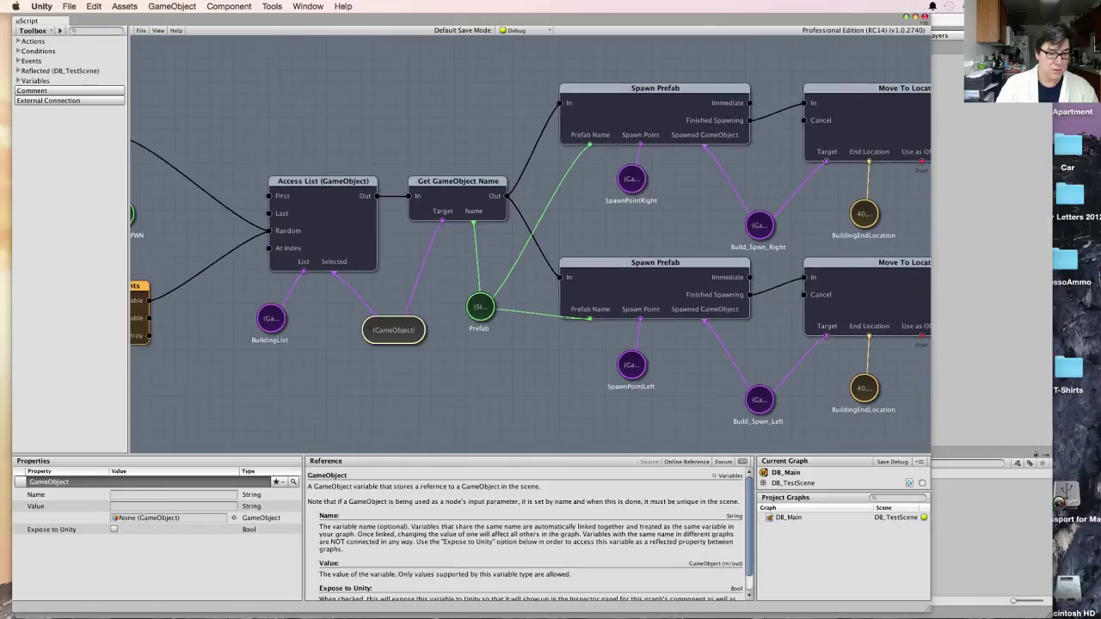
middle_click_drag(344, 378, 470, 378)
left_click(399, 319)
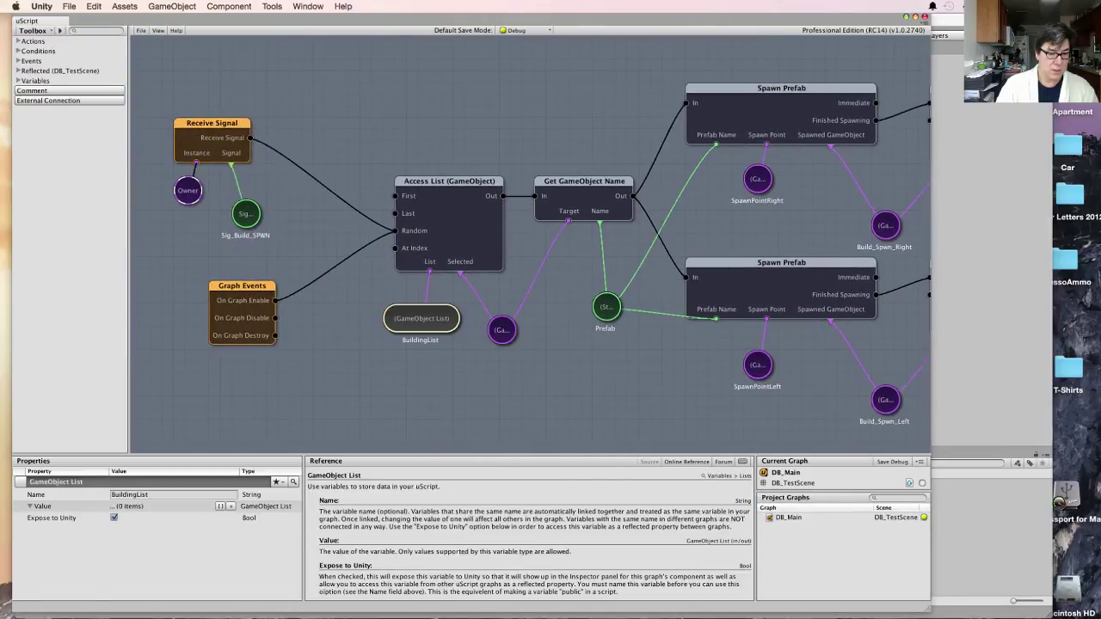
scroll(529, 245, "down", 5)
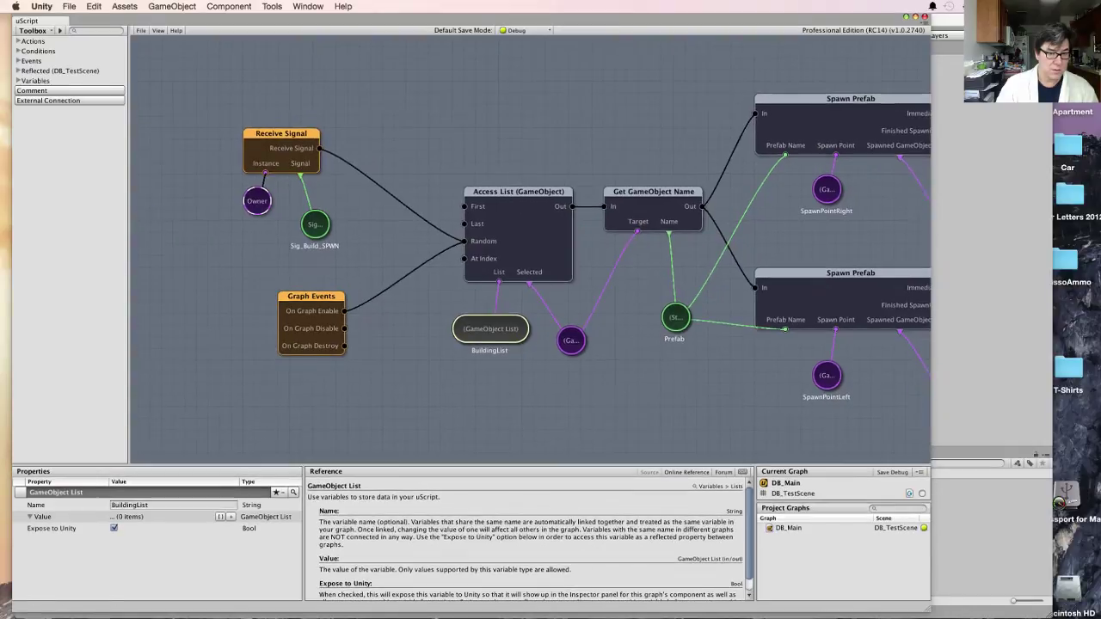
scroll(598, 438, "up", 5)
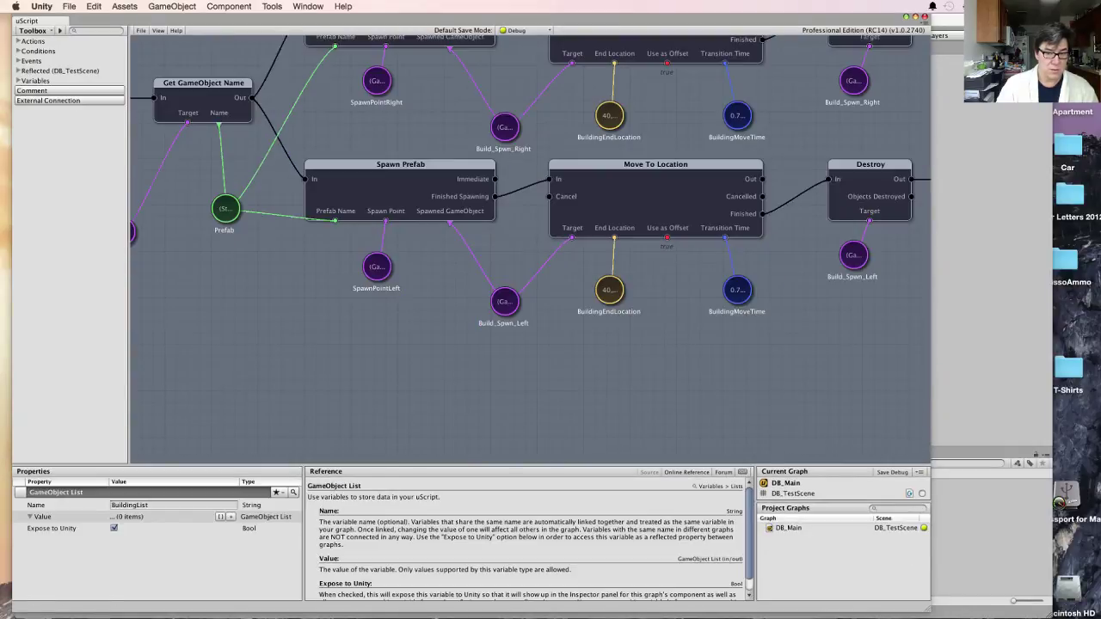
middle_click_drag(283, 292, 759, 424)
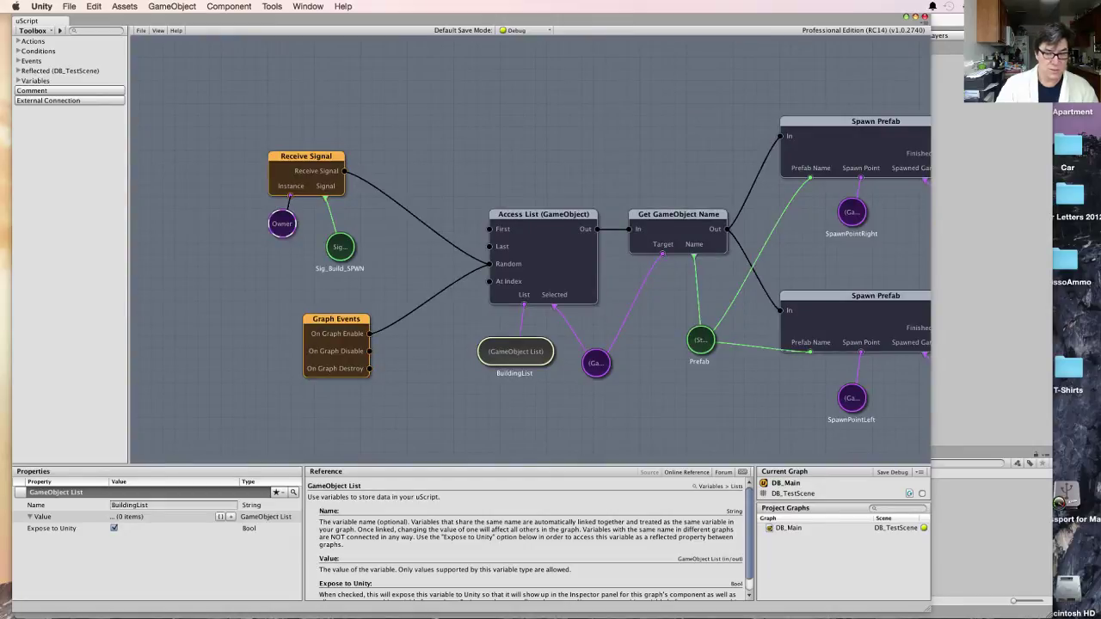
Assign the BuildingsBlock prefab to Element 0 of the Building List exposed on the _uScript object
left_click(991, 258)
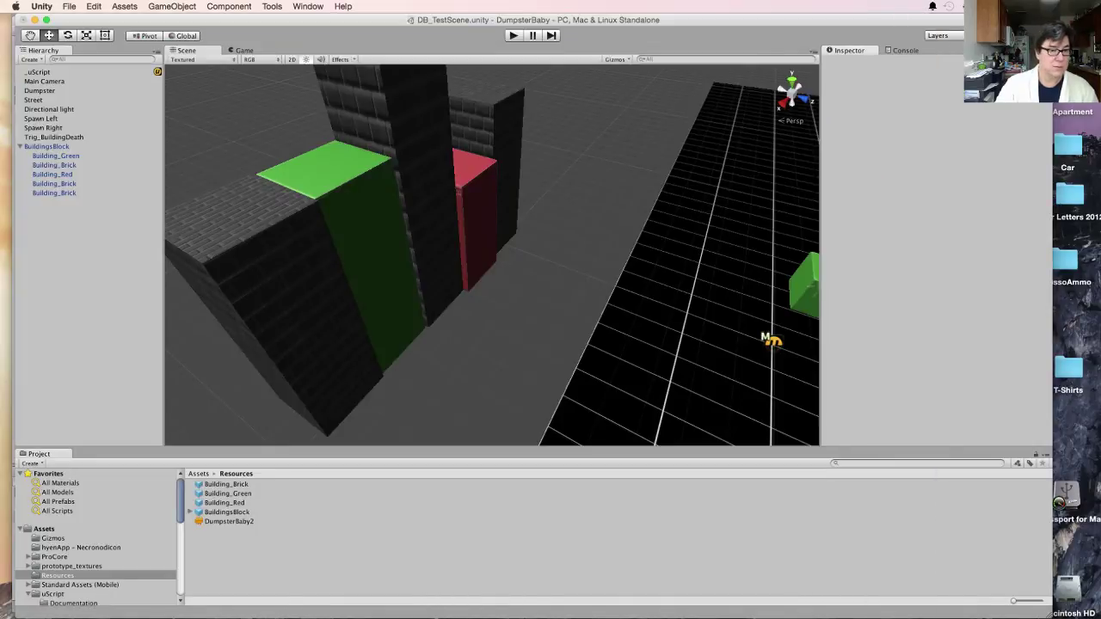
left_click(38, 72)
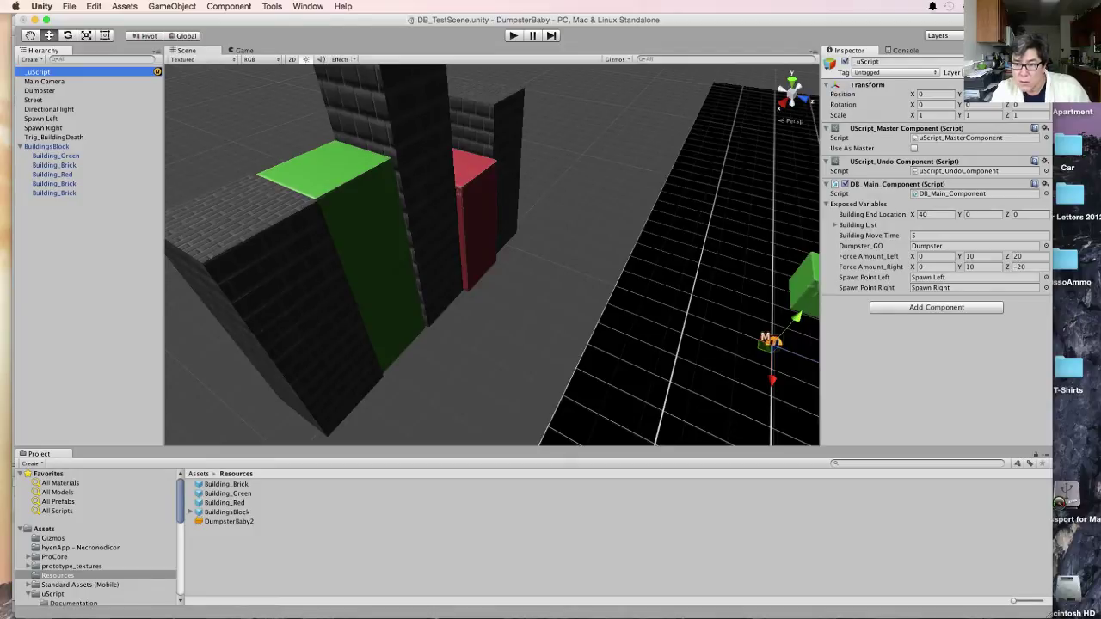
left_click(835, 225)
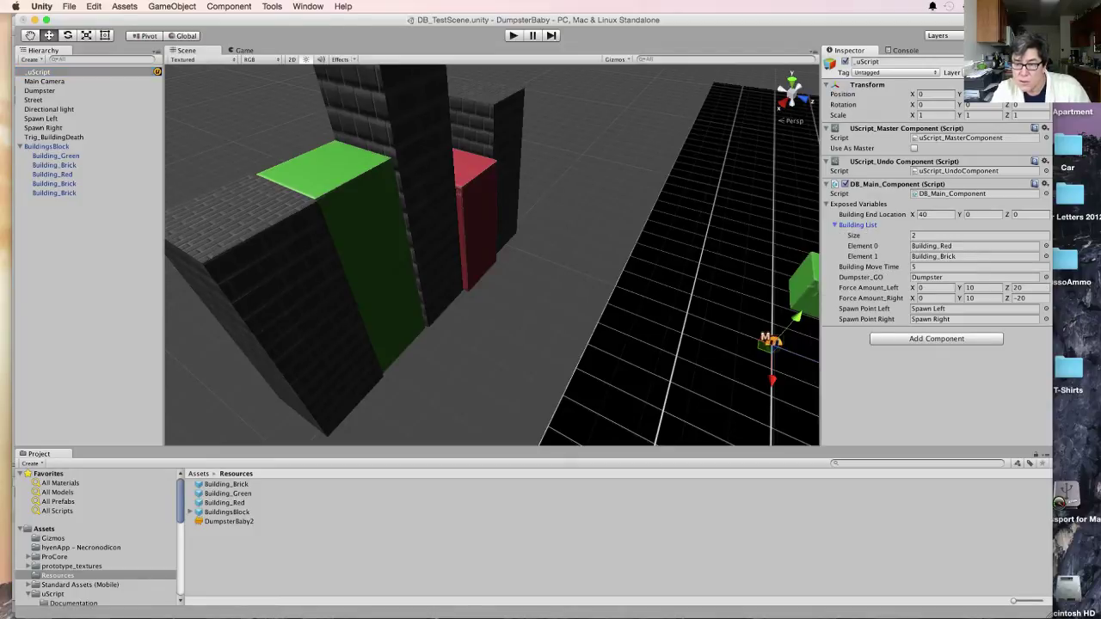
left_click(1045, 245)
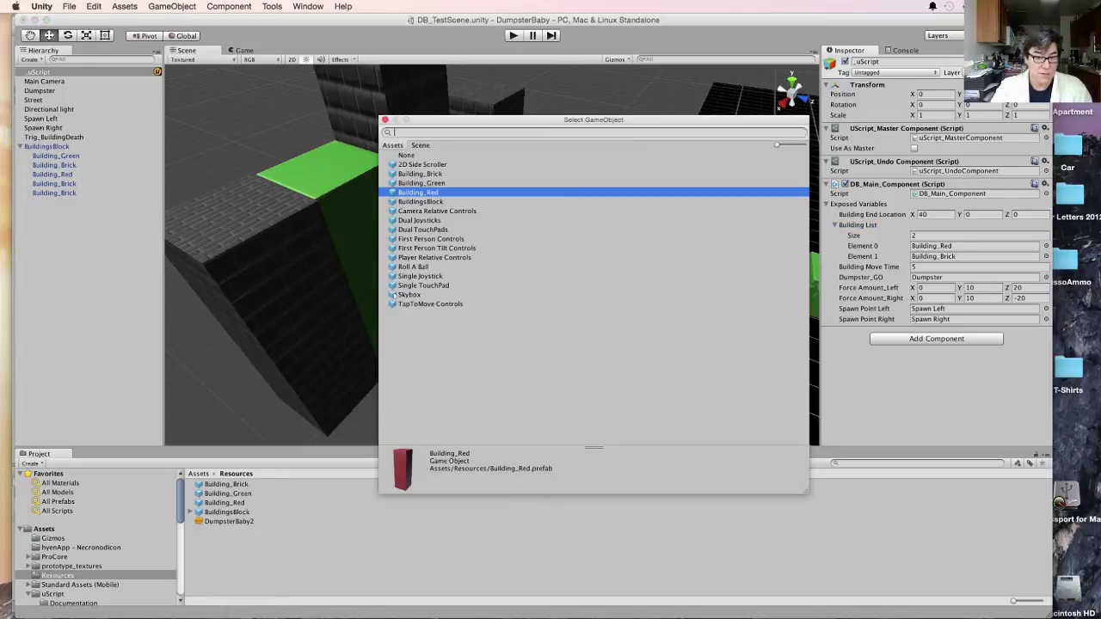
key("Down")
key("Return")
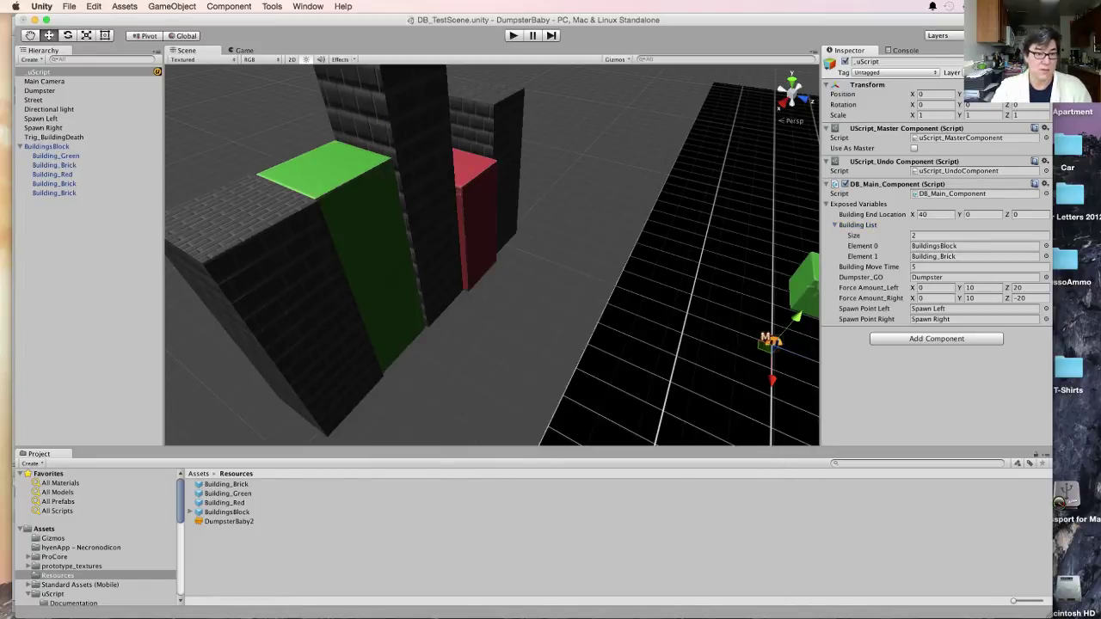
Deactivate the BuildingsBlock group in the scene and play-test how the building blocks spawn along the street
left_click(47, 147)
left_click(844, 62)
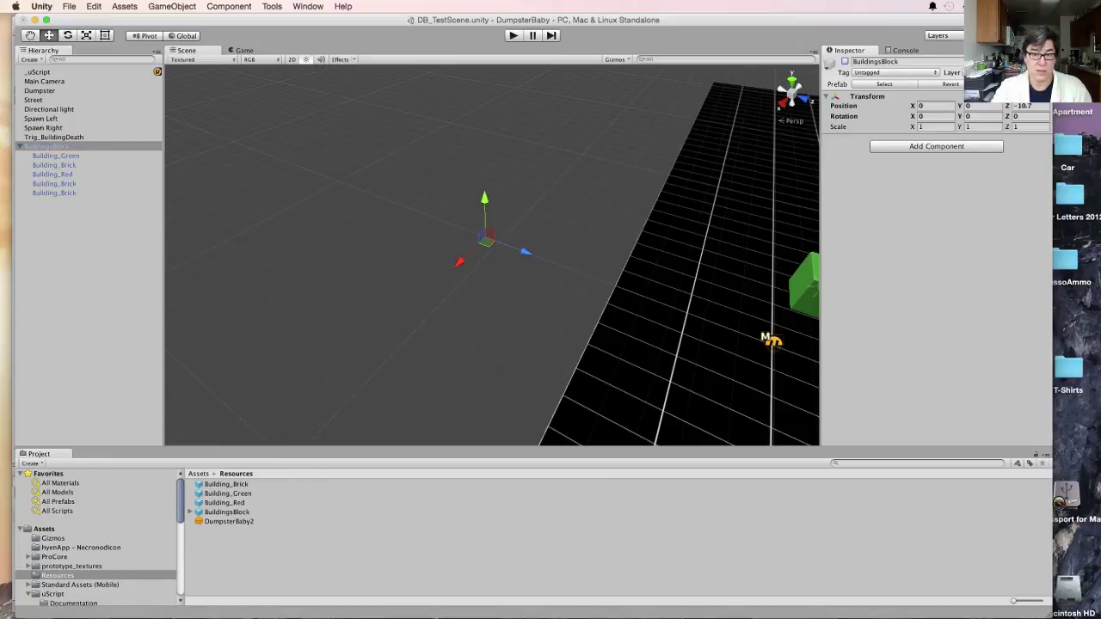
key("super+p")
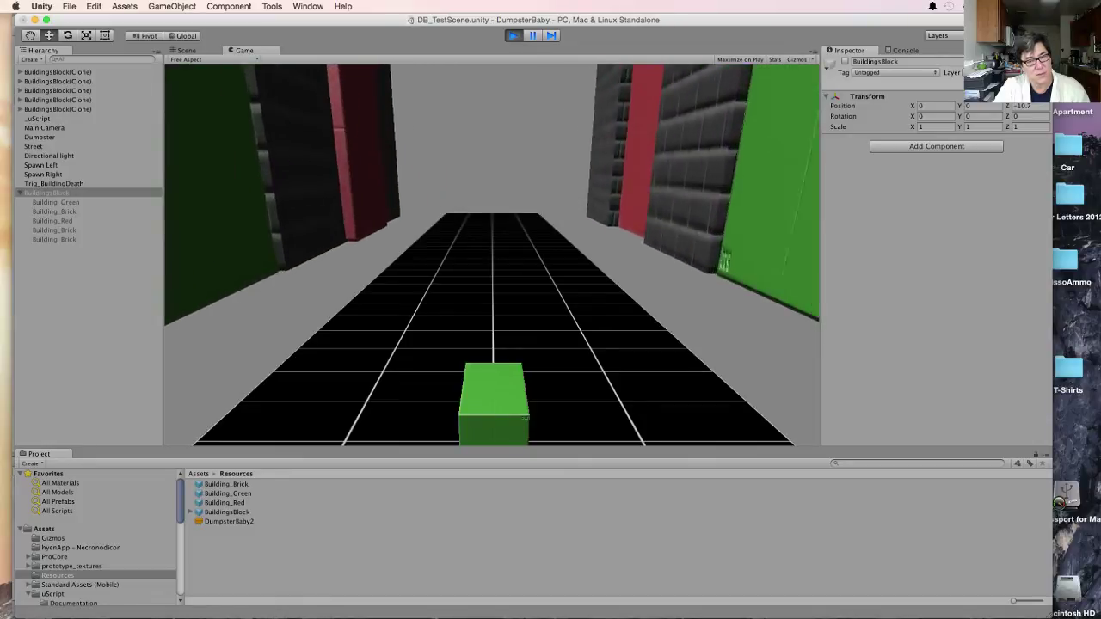
key("super+p")
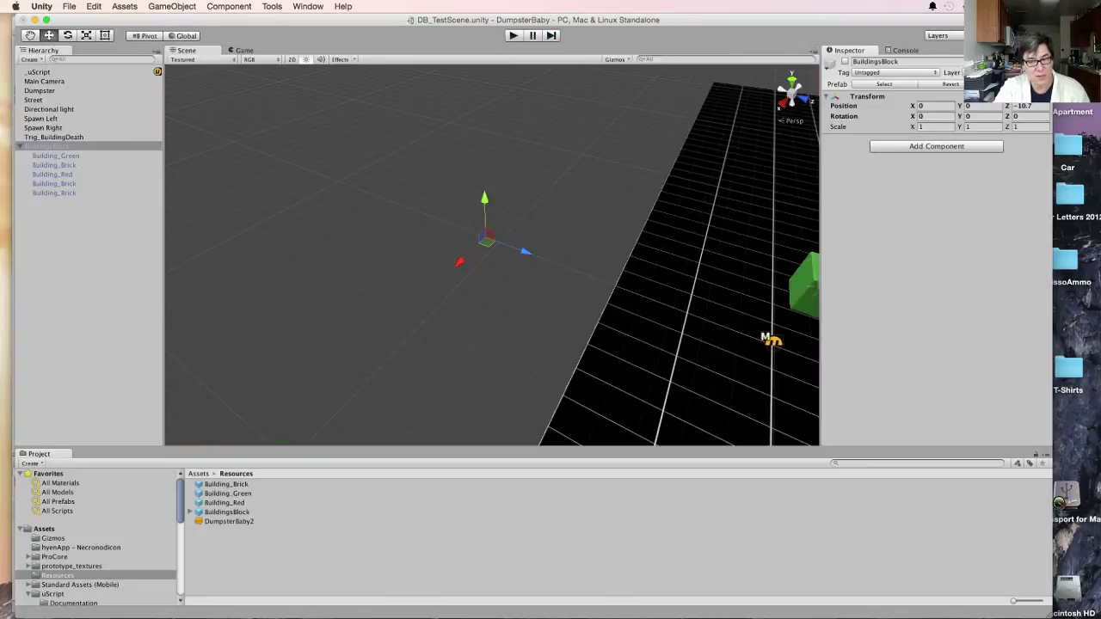
Check the BuildingsBlock prefab's transform in the Resources folder and run the game again to watch the spawned blocks
key("f")
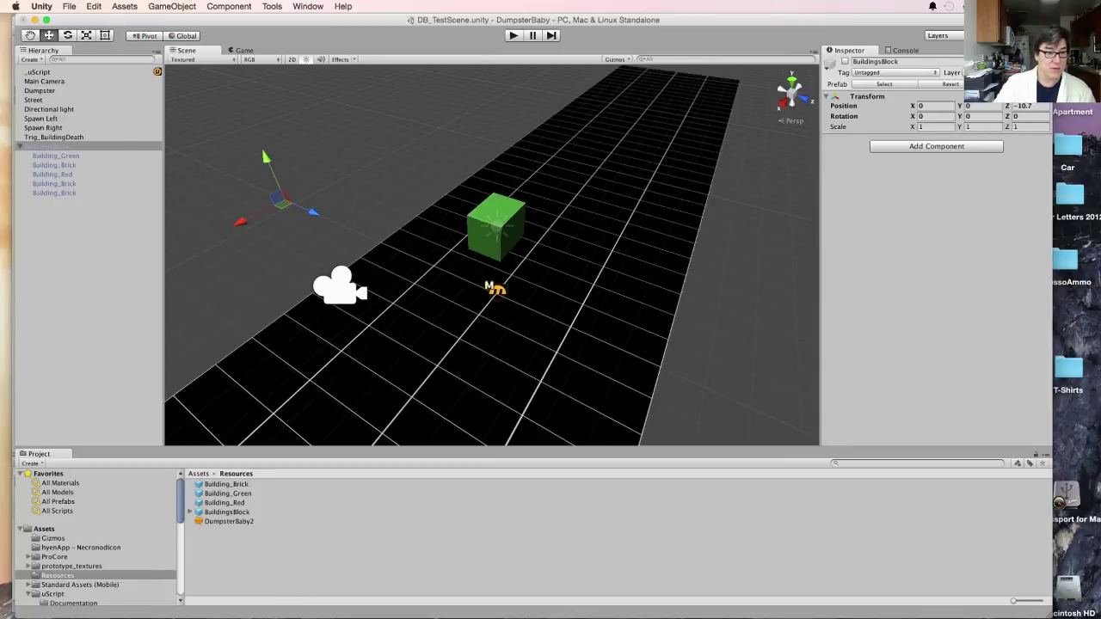
left_click(227, 512)
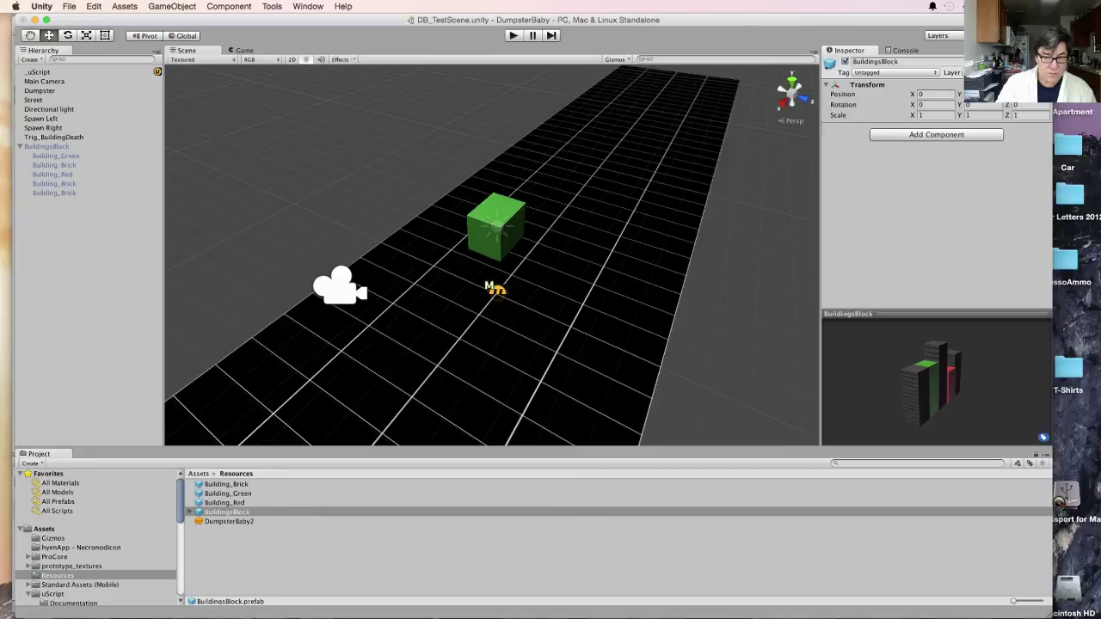
key("super+p")
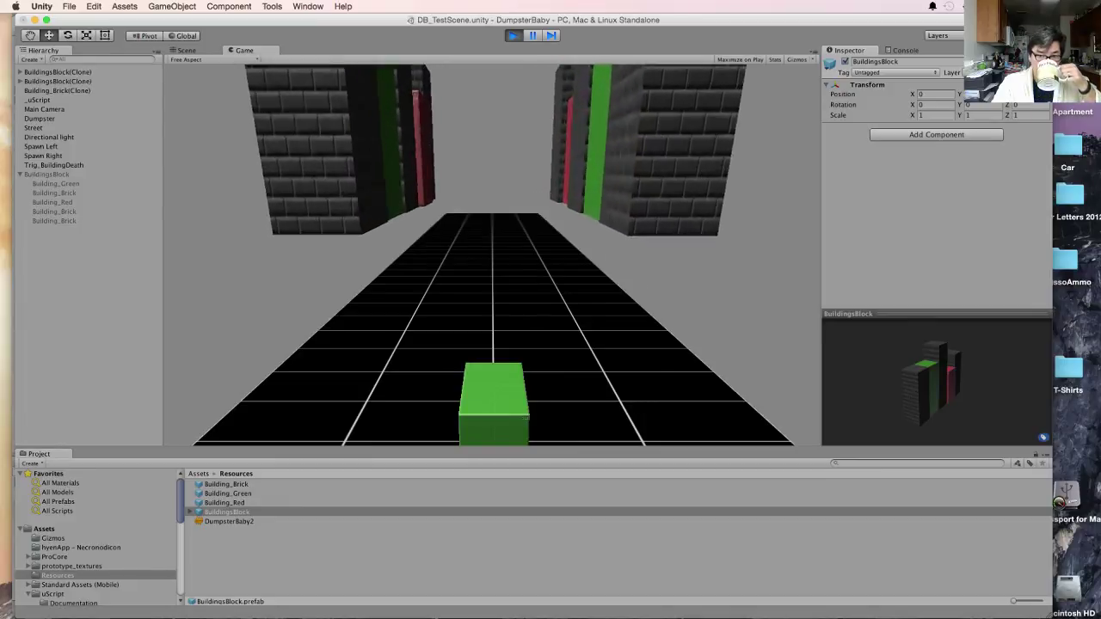
key("super+p")
Reactivate the BuildingsBlock group in the scene so its child buildings can be edited
left_click(54, 165)
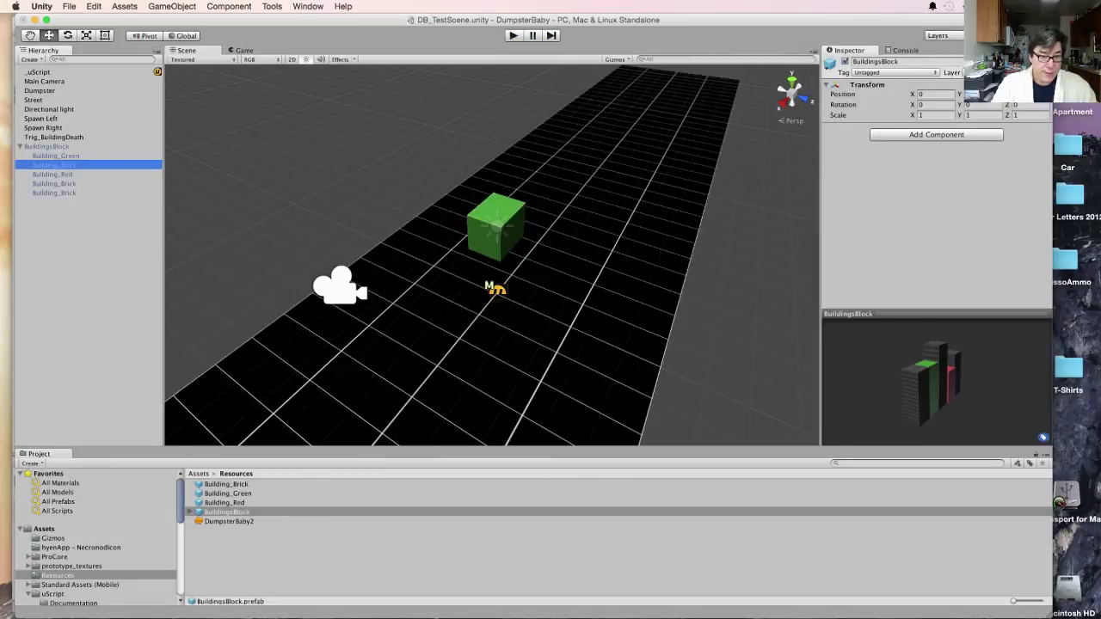
left_click(56, 155)
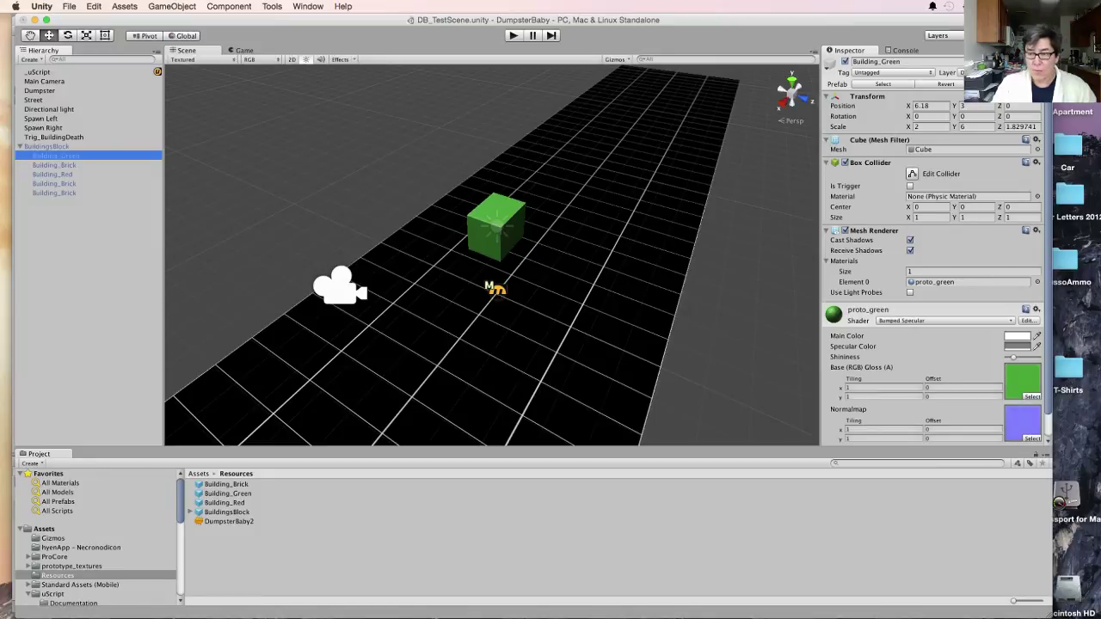
left_click(975, 105)
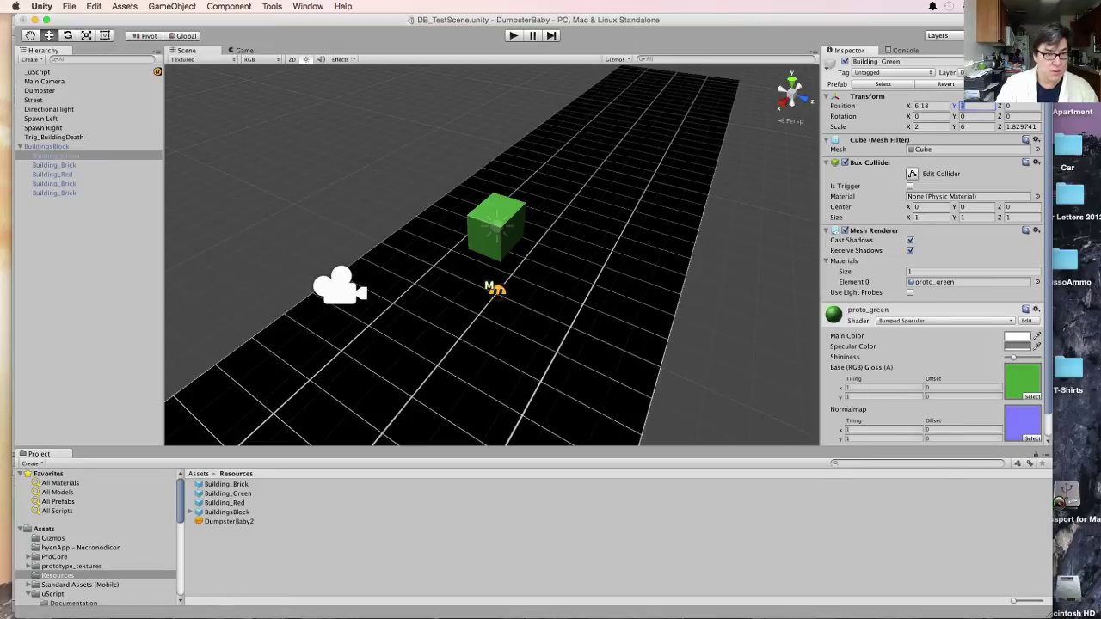
left_click(46, 147)
left_click(844, 61)
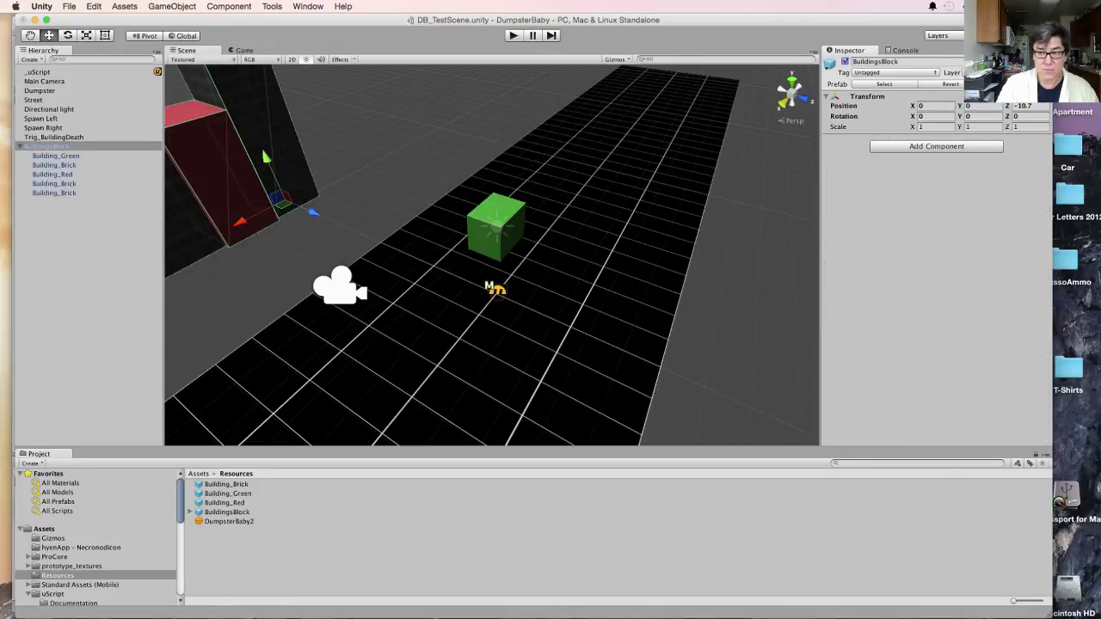
middle_click_drag(430, 258, 671, 246)
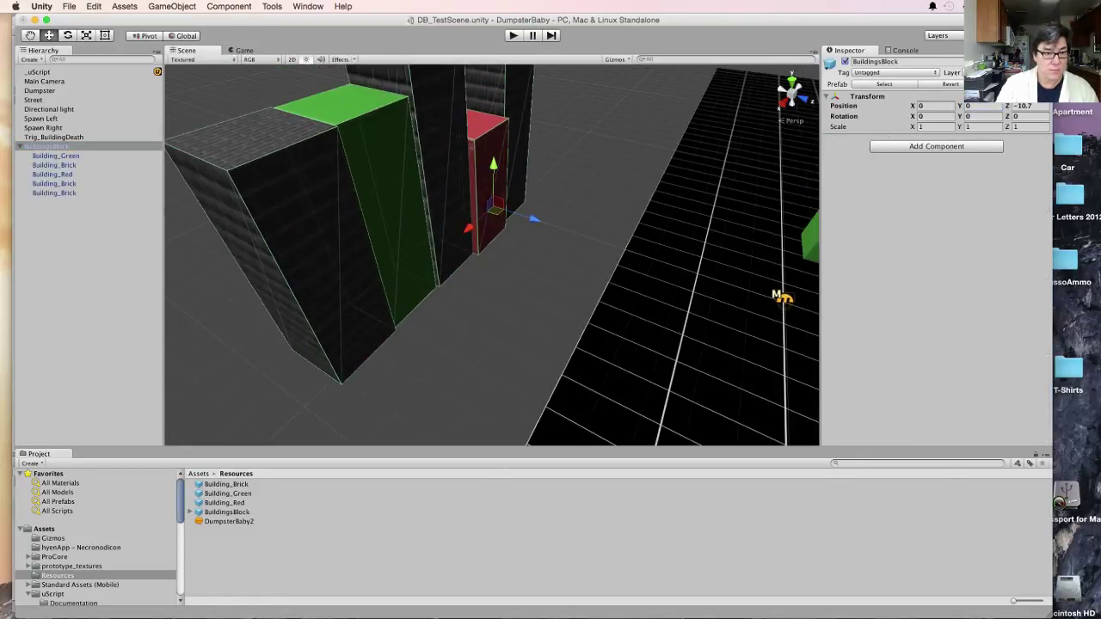
left_click(54, 165)
left_click(46, 146)
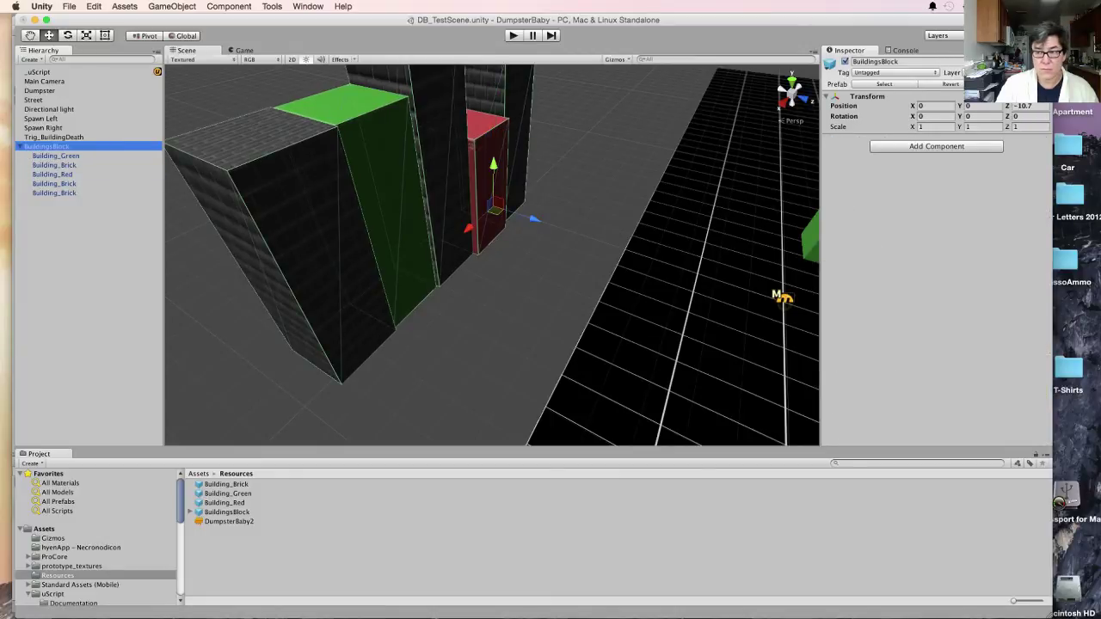
Set the Y position of Building_Green and of the Building_Brick at X 0 to 0
left_click(56, 156)
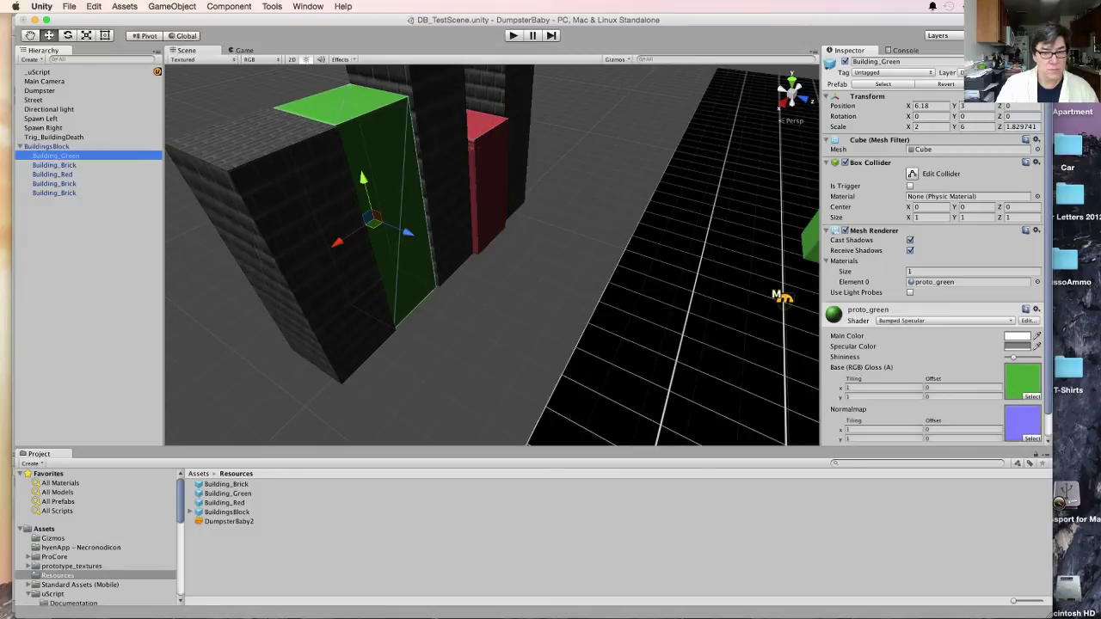
left_click(975, 105)
type("0")
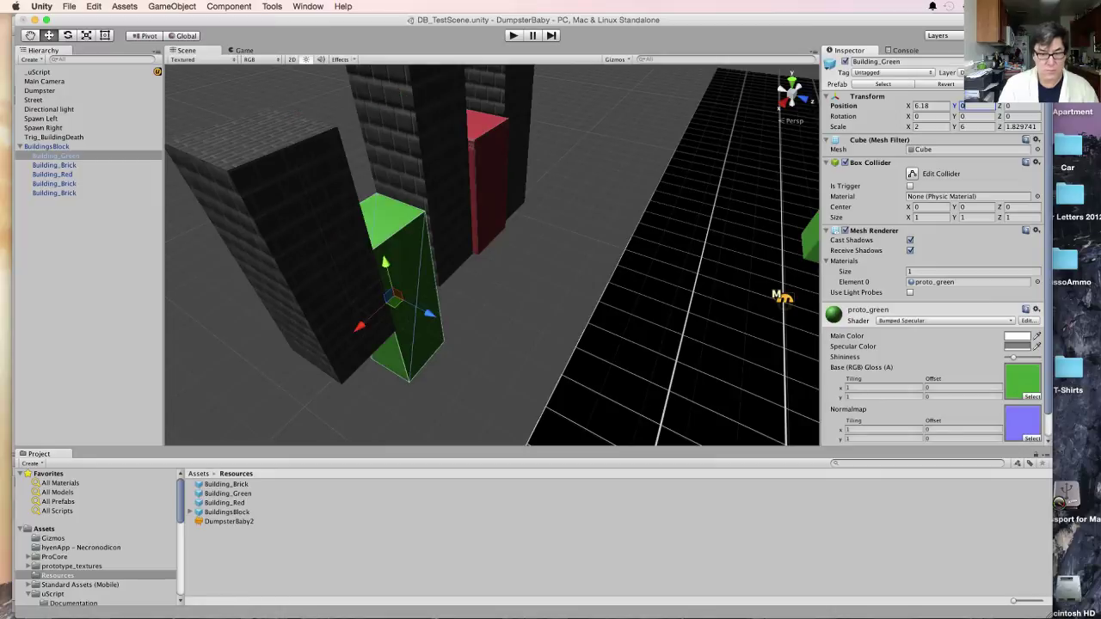
left_click(55, 165)
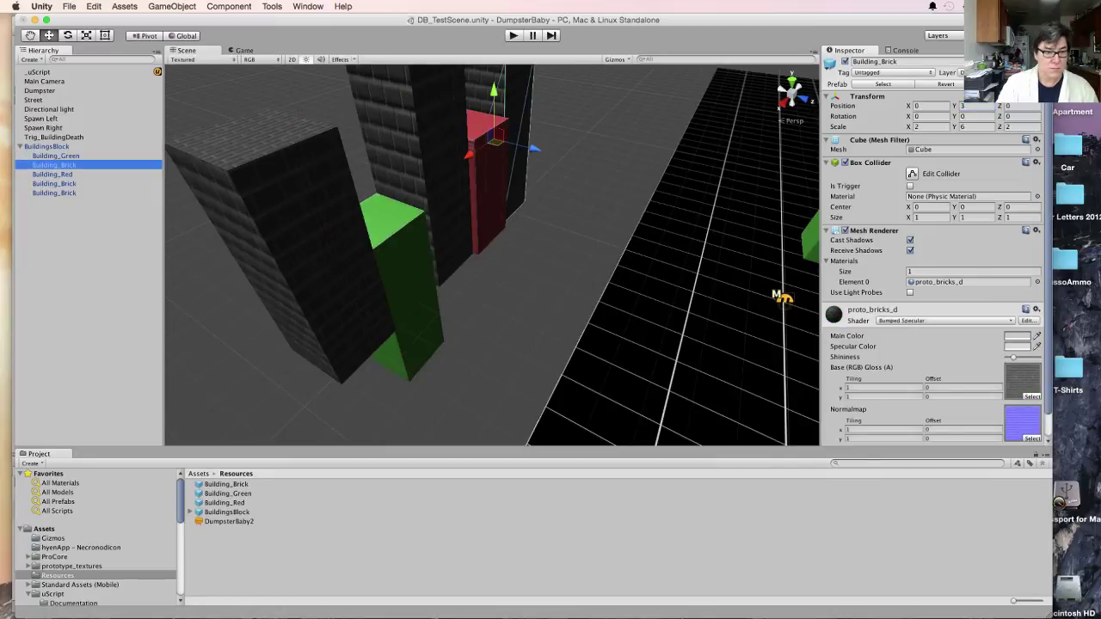
left_click(975, 106)
type("0")
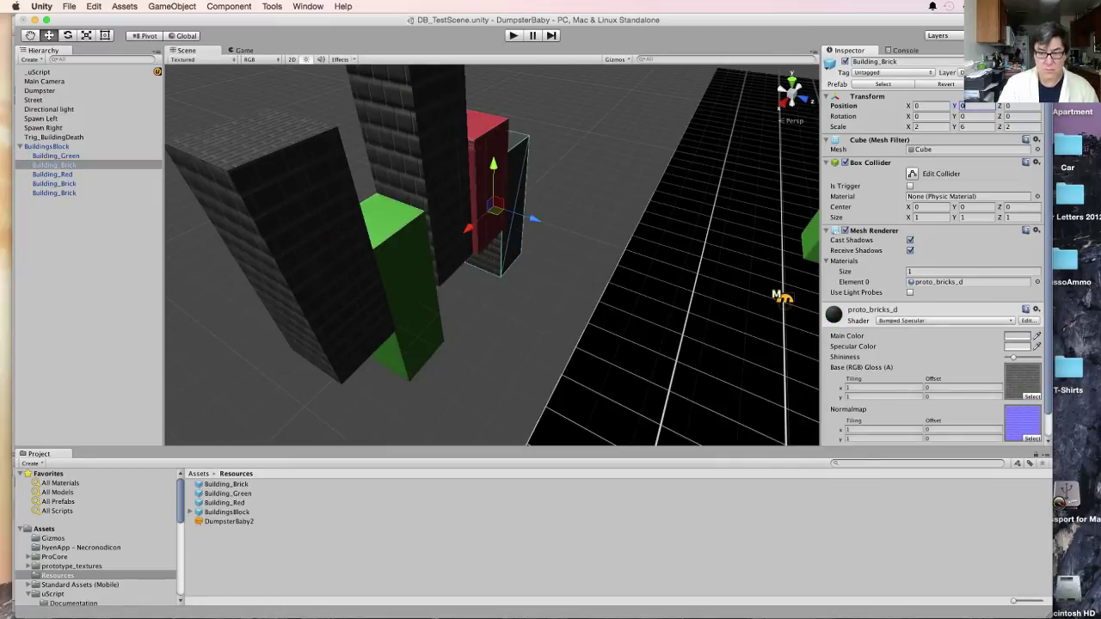
Set the Y position of Building_Red and of the tall Building_Brick at X 4.11 to 0
left_click(53, 175)
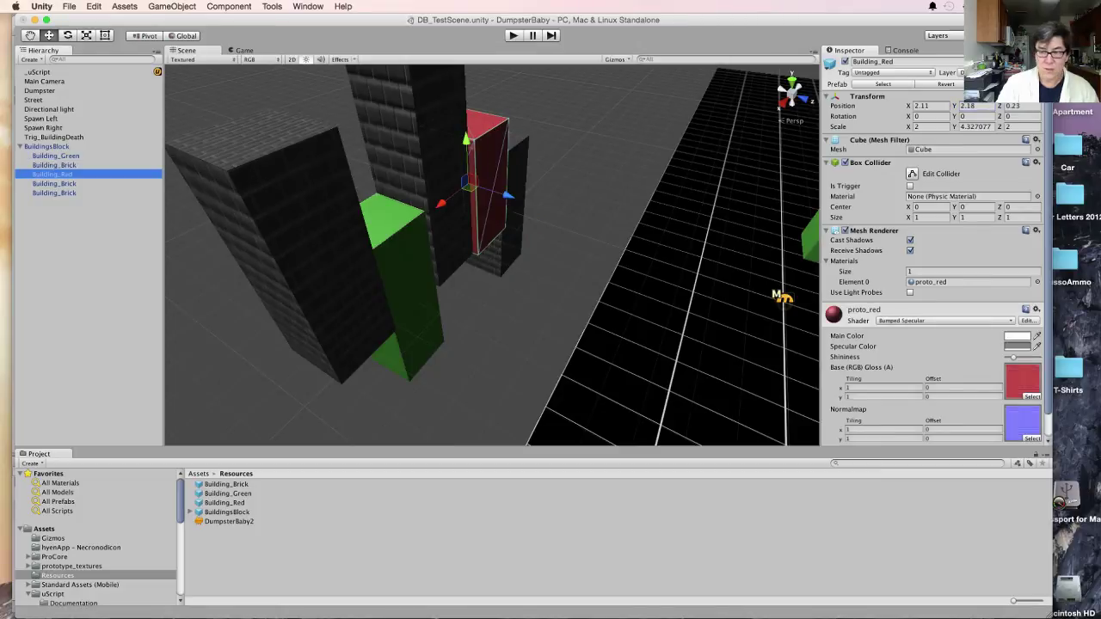
left_click(975, 106)
type("0")
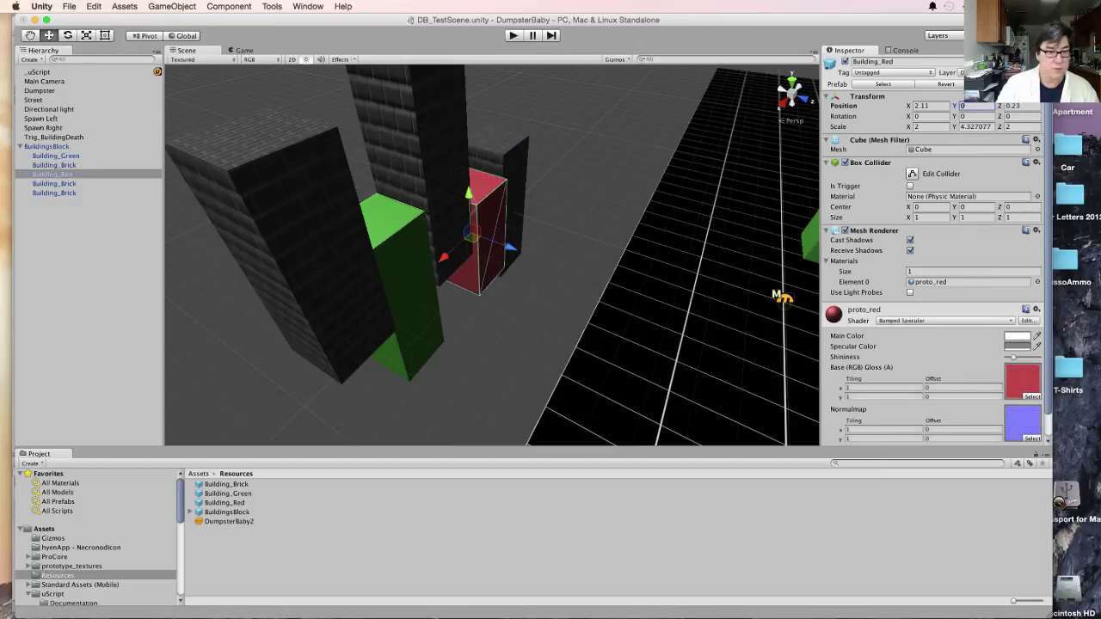
left_click(54, 184)
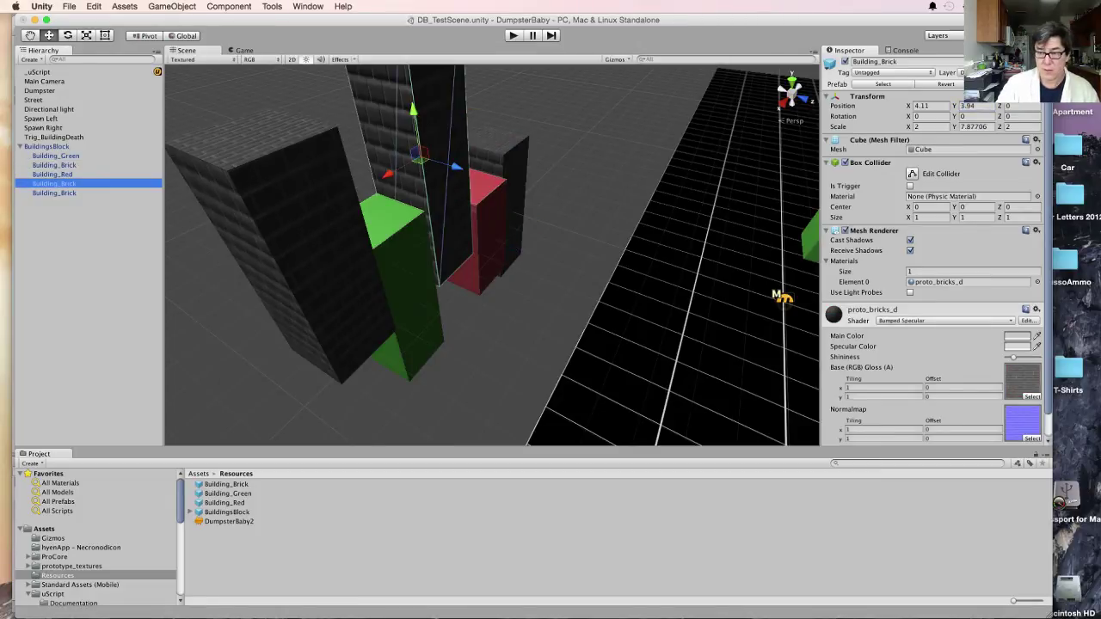
left_click(975, 106)
type("0")
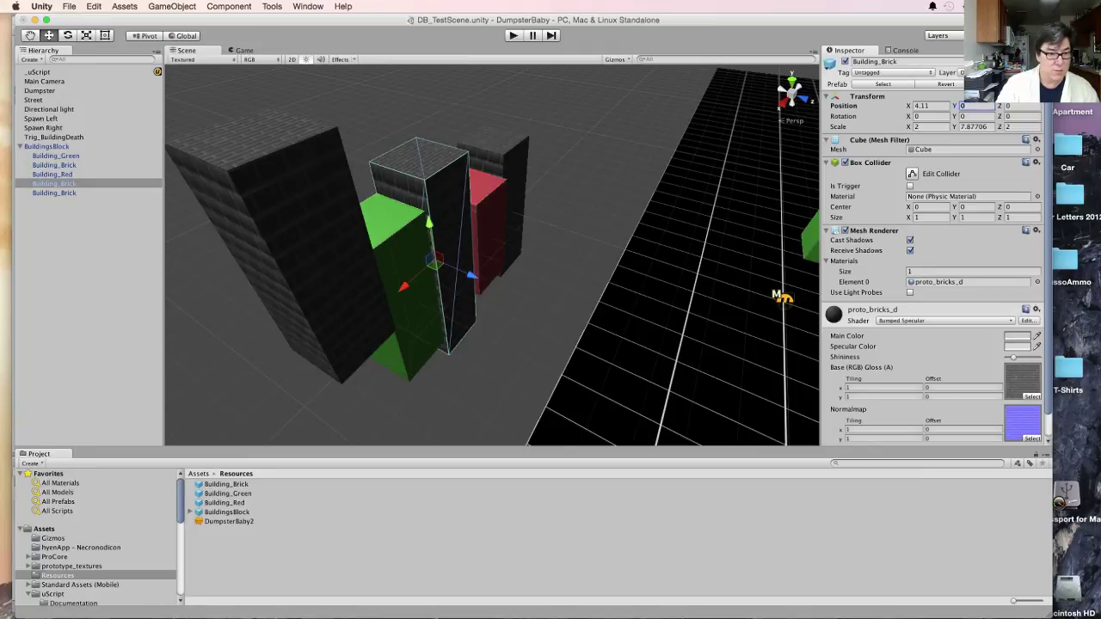
Set the Y position of the Building_Brick at X 8.18 to 0
left_click(54, 193)
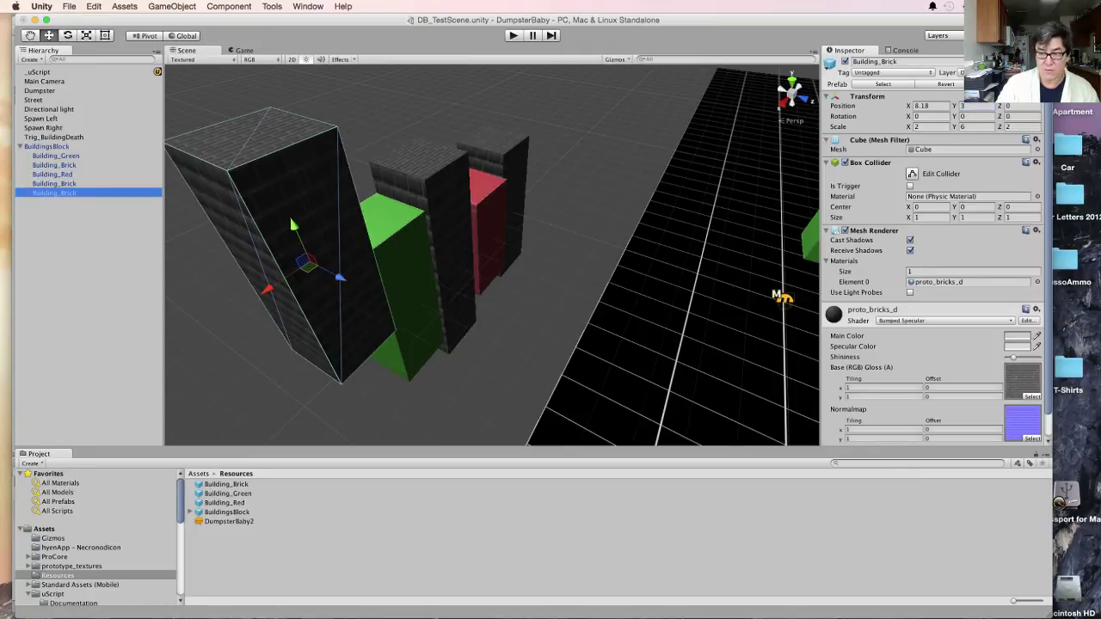
left_click(976, 105)
type("0")
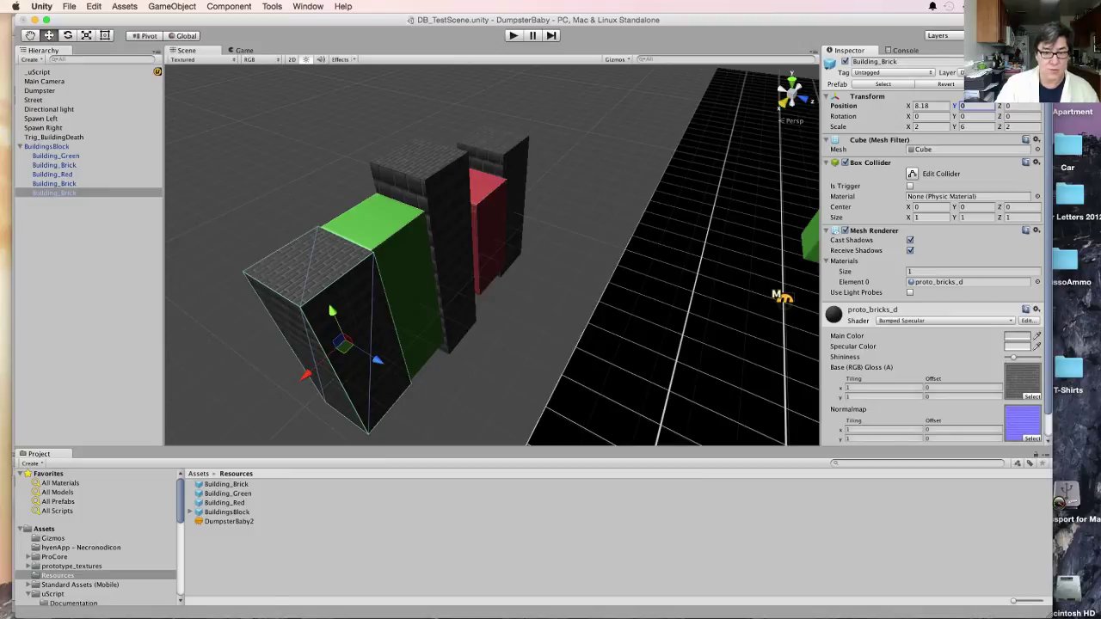
Apply the BuildingsBlock group's changes to its prefab and set the group's Z position to 0
left_click(47, 147)
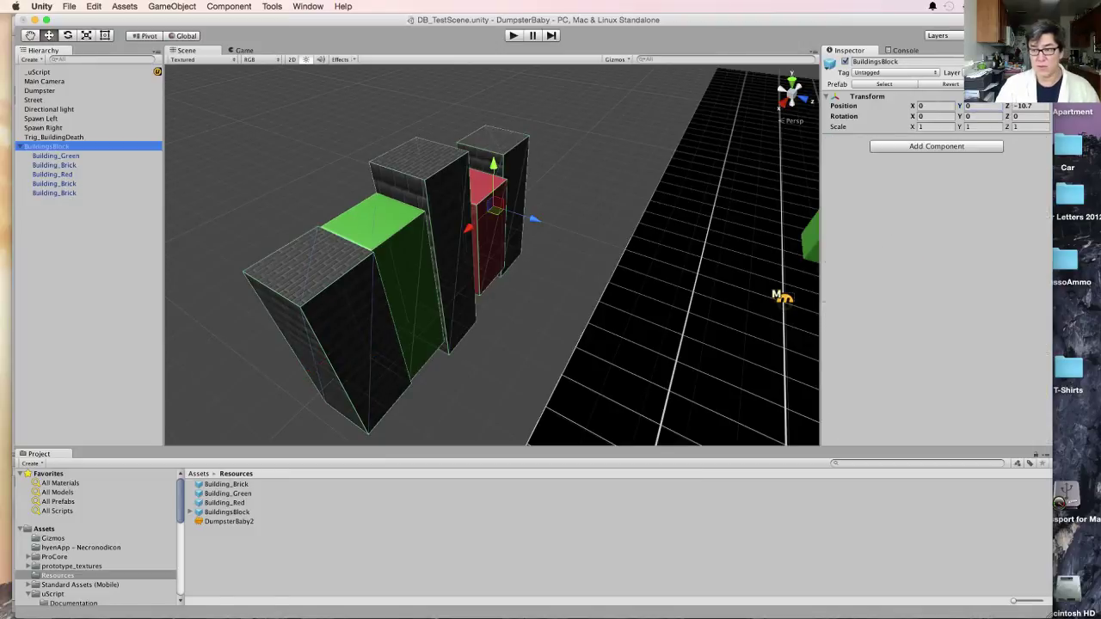
left_click(1015, 84)
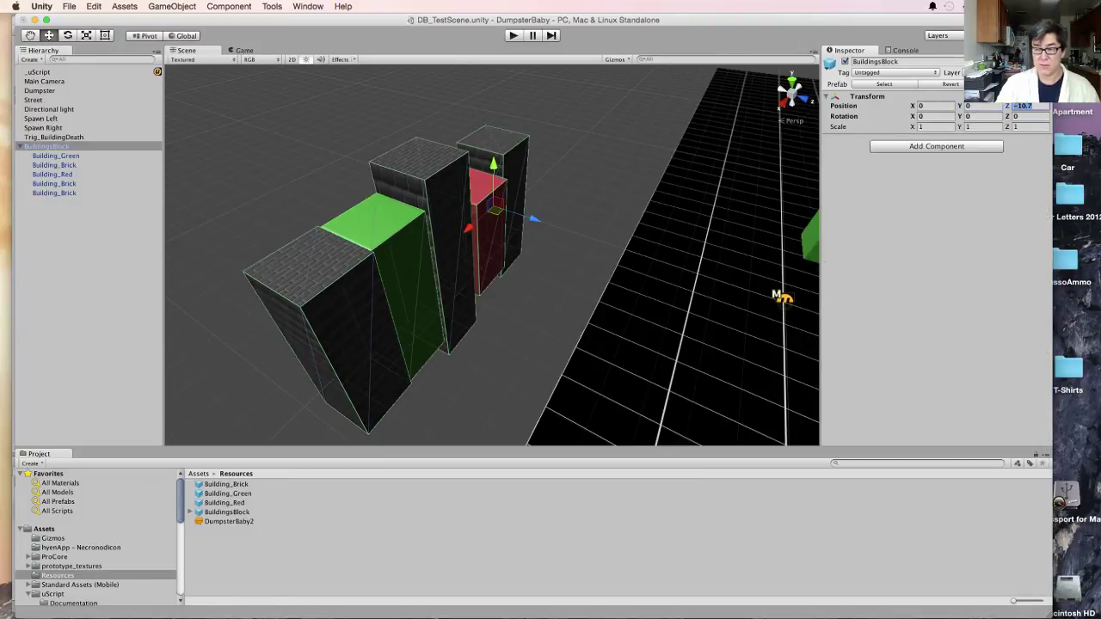
type("0")
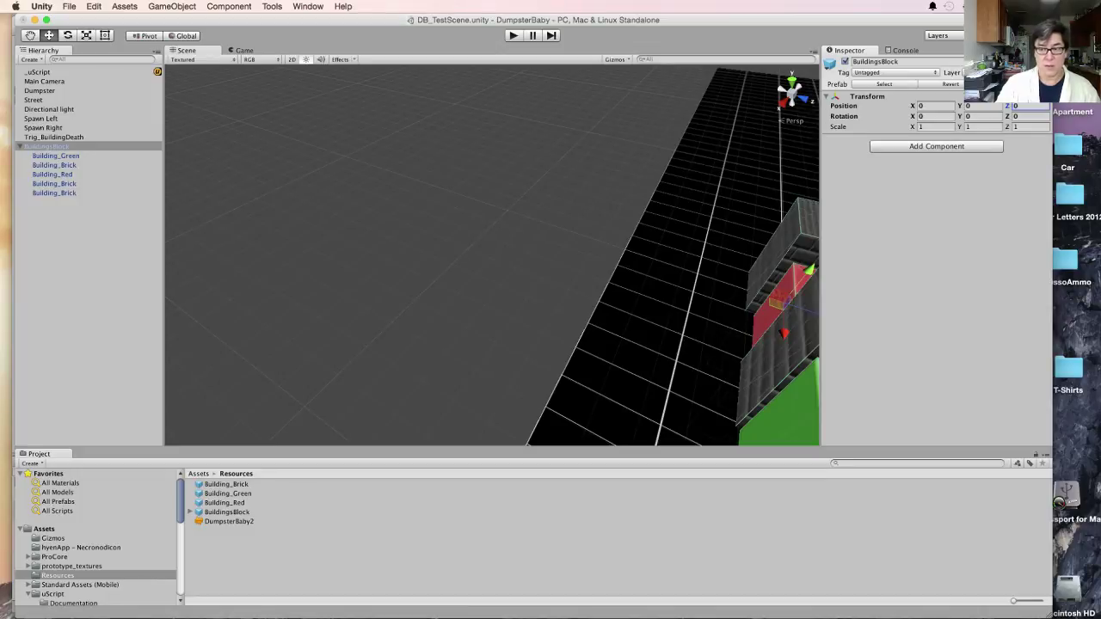
Deactivate the BuildingsBlock group in the scene and run the game to check the height of the spawned blocks
left_click(845, 62)
key("super+p")
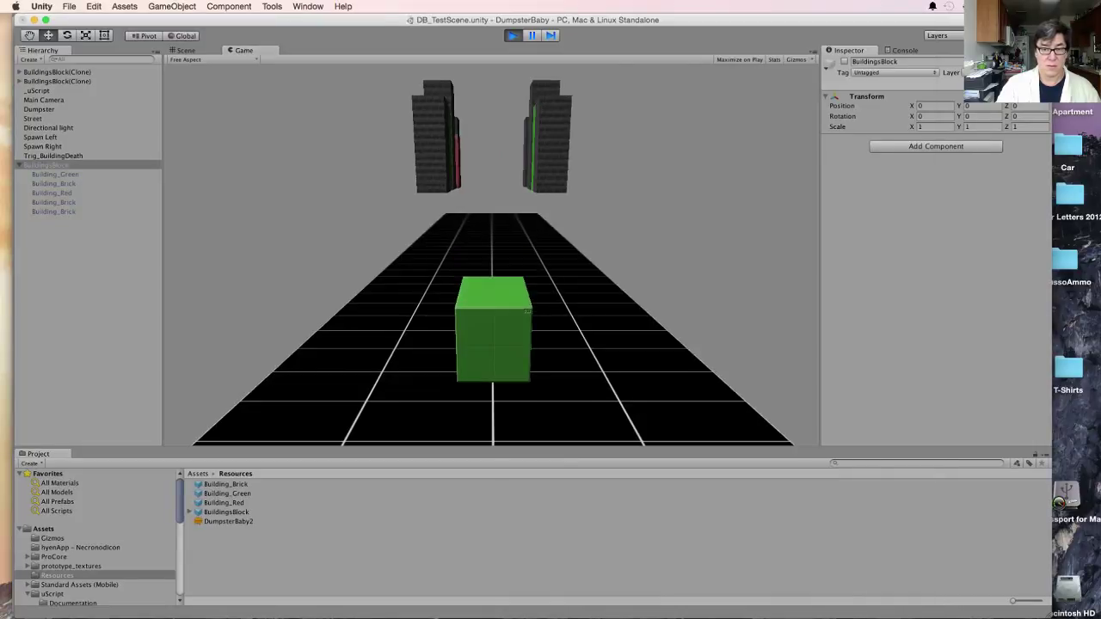
key("super+p")
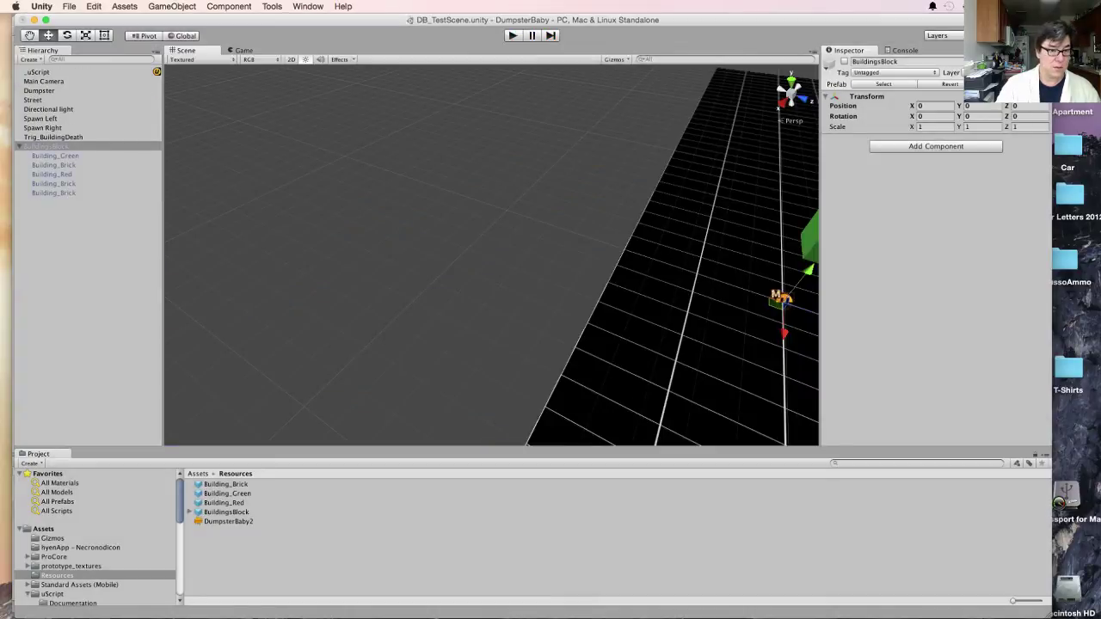
Switch the BuildingsBlock group on and off again and rerun the game to watch the blocks spawn along the street
left_click(47, 146)
left_click(844, 62)
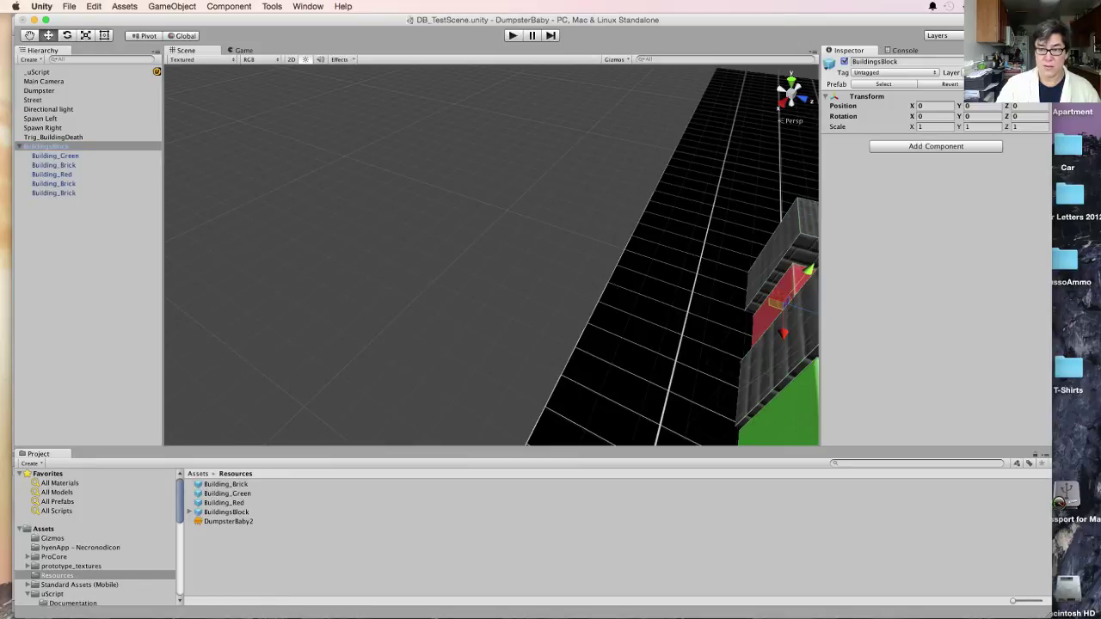
left_click(843, 61)
left_click(513, 35)
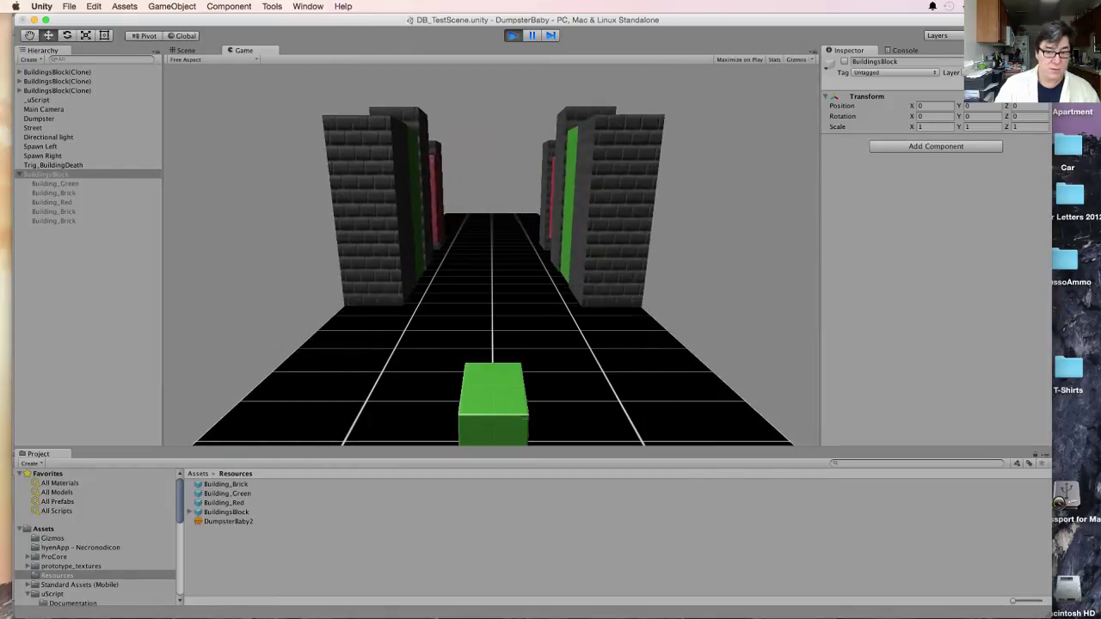
key("super+p")
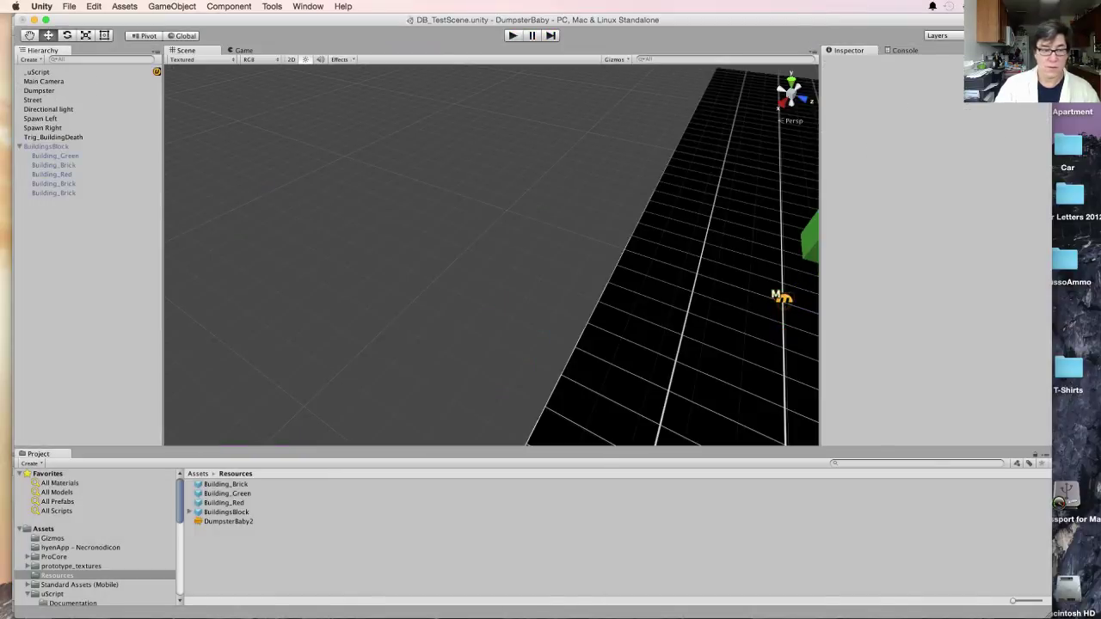
Reactivate the BuildingsBlock group and frame it in the scene from the side, with the bases of its buildings in view
left_click(47, 146)
left_click(844, 61)
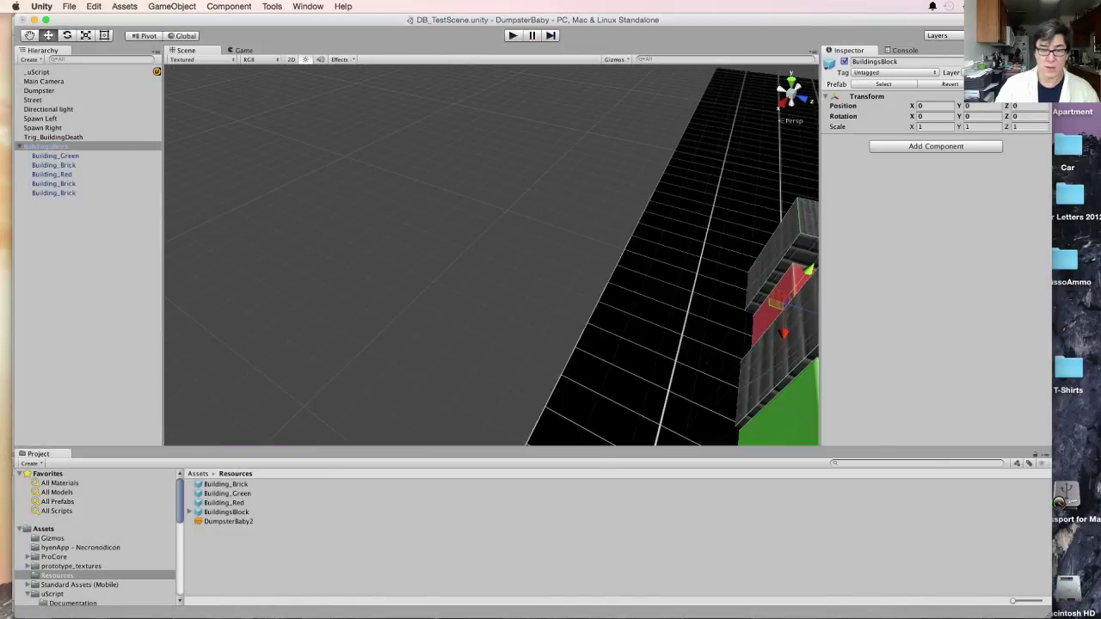
double_click(46, 146)
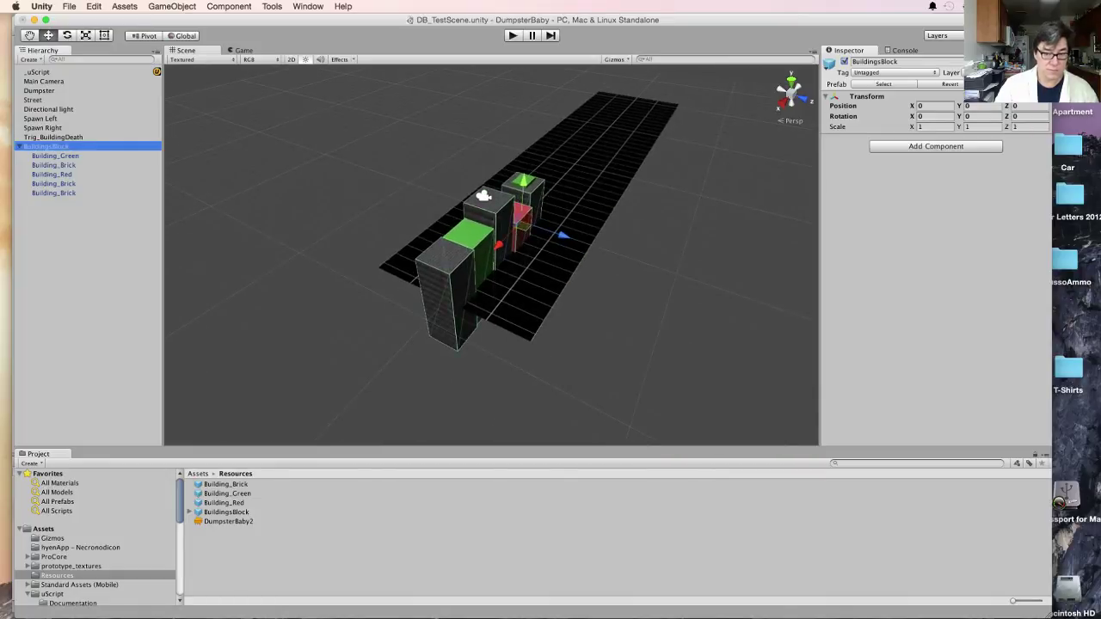
middle_click_drag(533, 284, 357, 232)
scroll(491, 255, "down", 3)
scroll(491, 255, "up", 5)
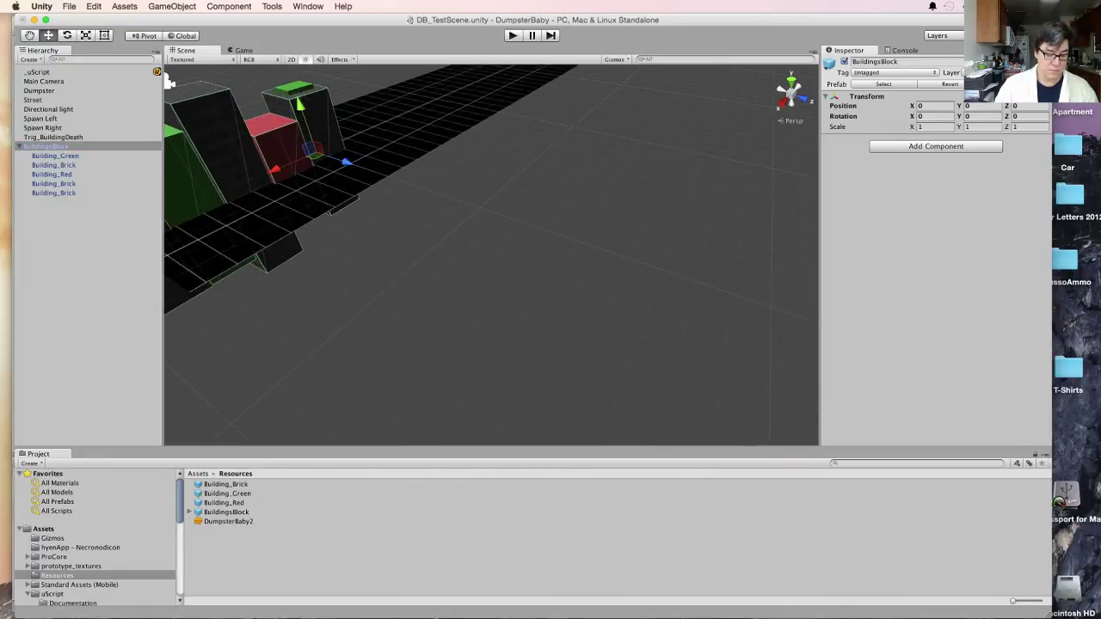
left_click_drag(169, 82, 328, 105, "alt")
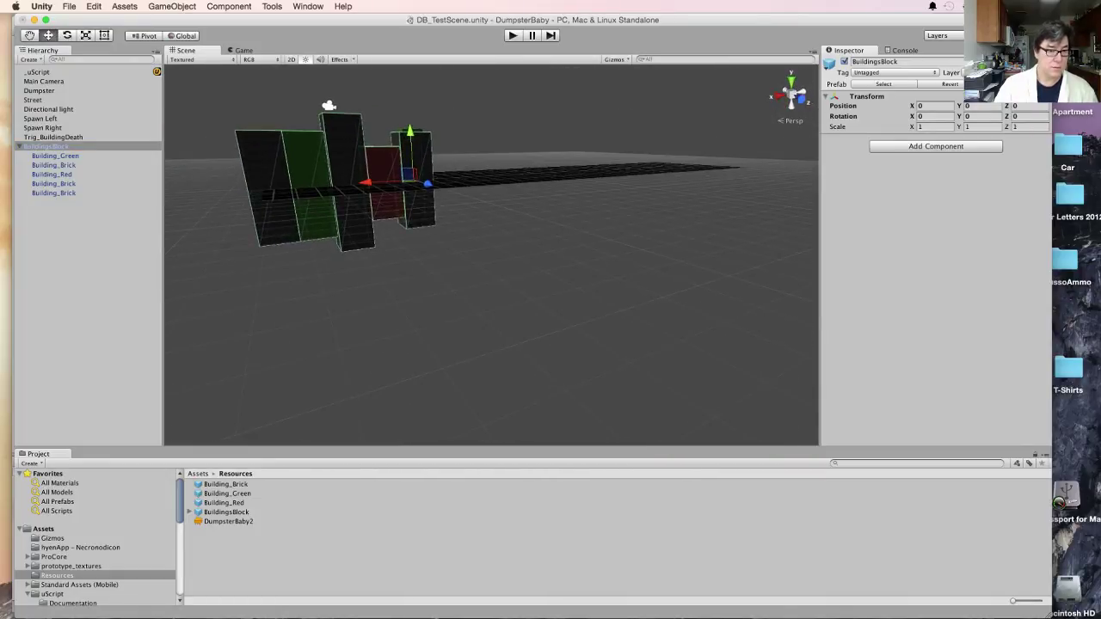
Lower Building_Red to about Y -0.72 and raise the tall Building_Brick at X 4.11 to about Y 1.04
left_click(52, 174)
left_click_drag(377, 134, 339, 116)
left_click(346, 143)
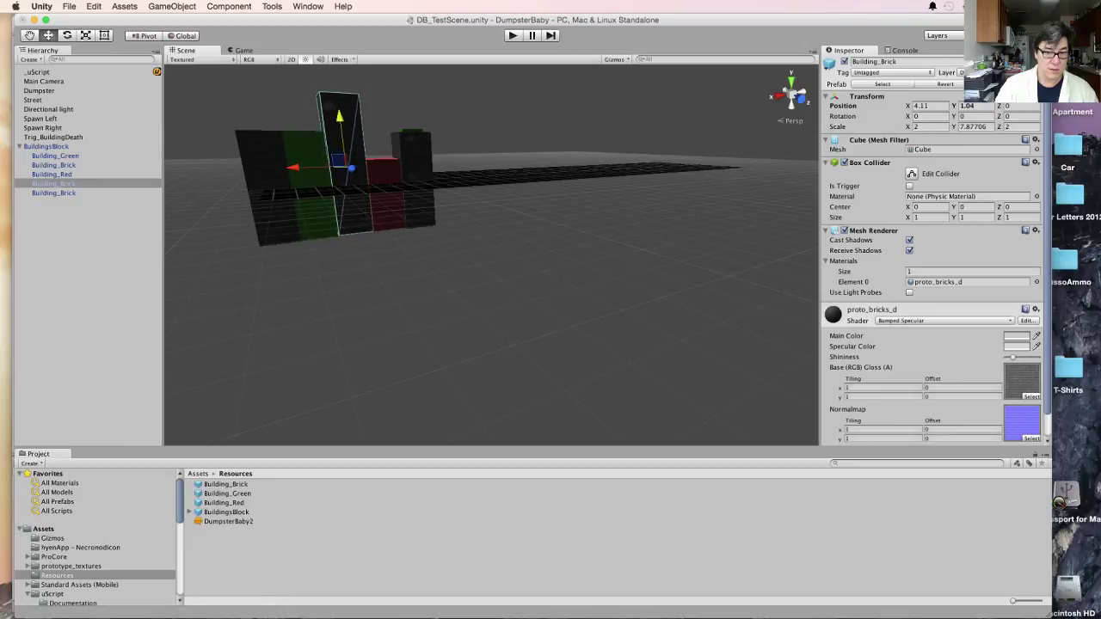
Shorten the Building_Brick at X 8.18 to a Y scale of about 5.2 and lower it to about Y -0.36
left_click(264, 158)
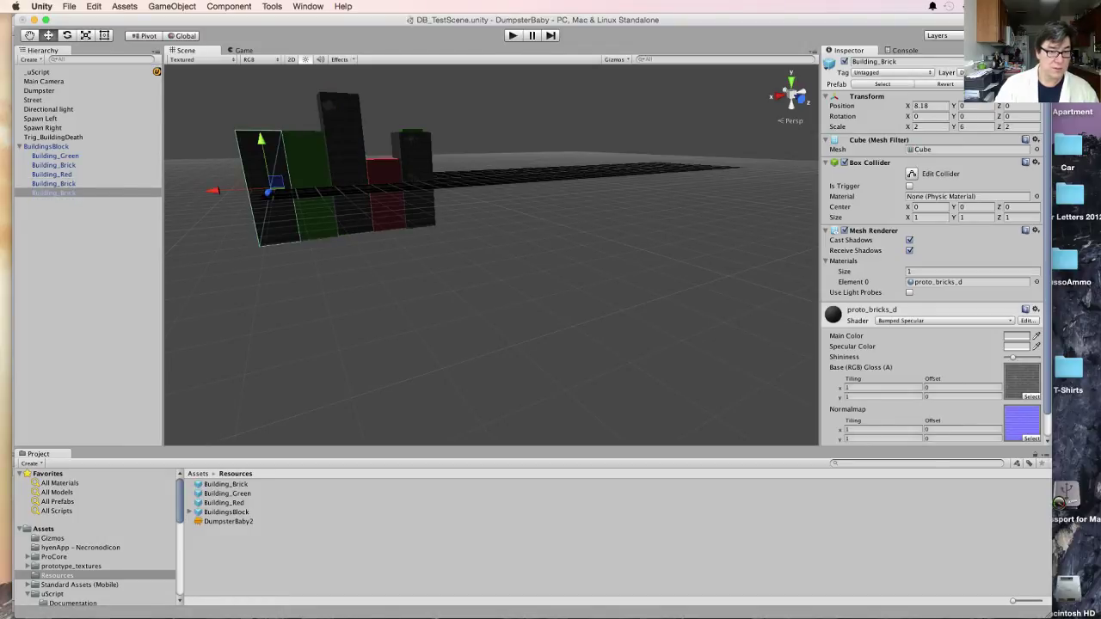
key("r")
left_click_drag(261, 139, 262, 147)
key("w")
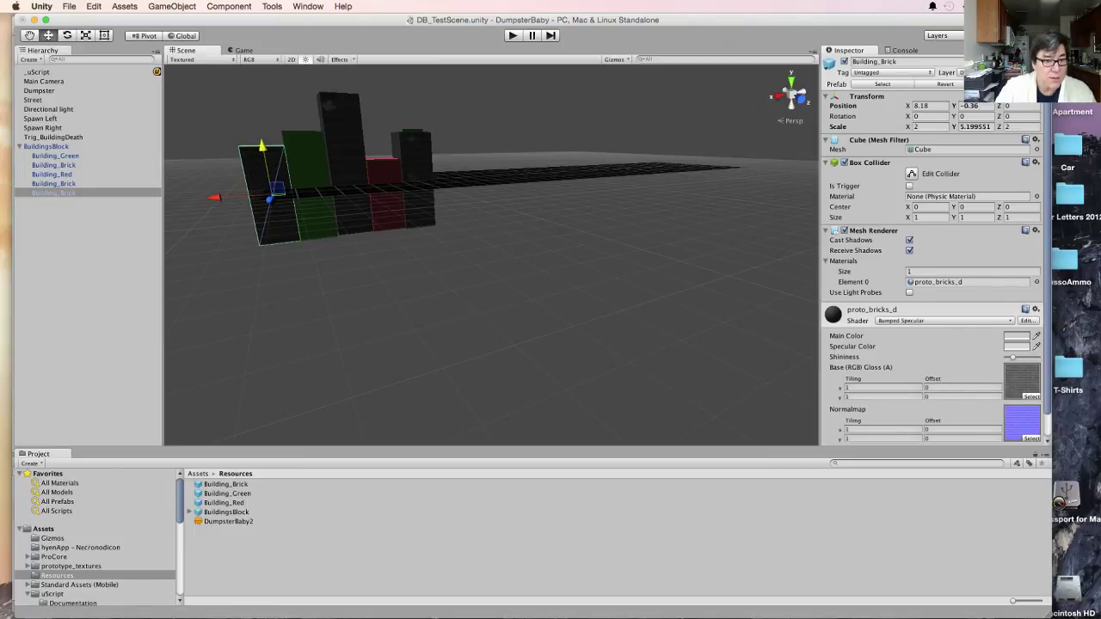
Deactivate the BuildingsBlock group and run the game to check the adjusted building heights along the street
left_click(46, 146)
left_click(845, 62)
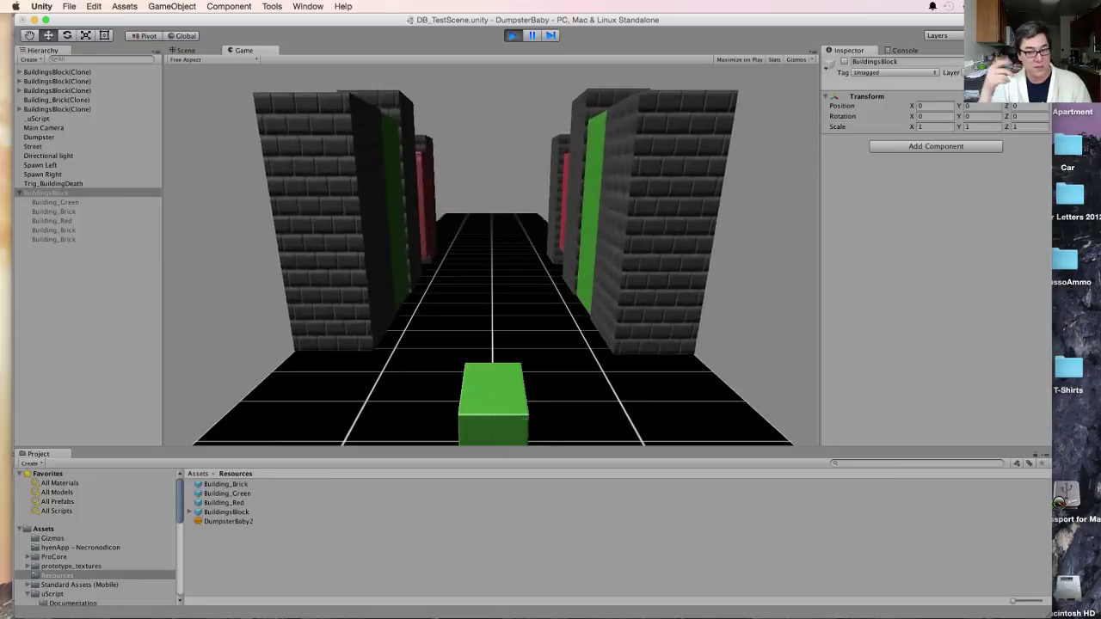
key("super+p")
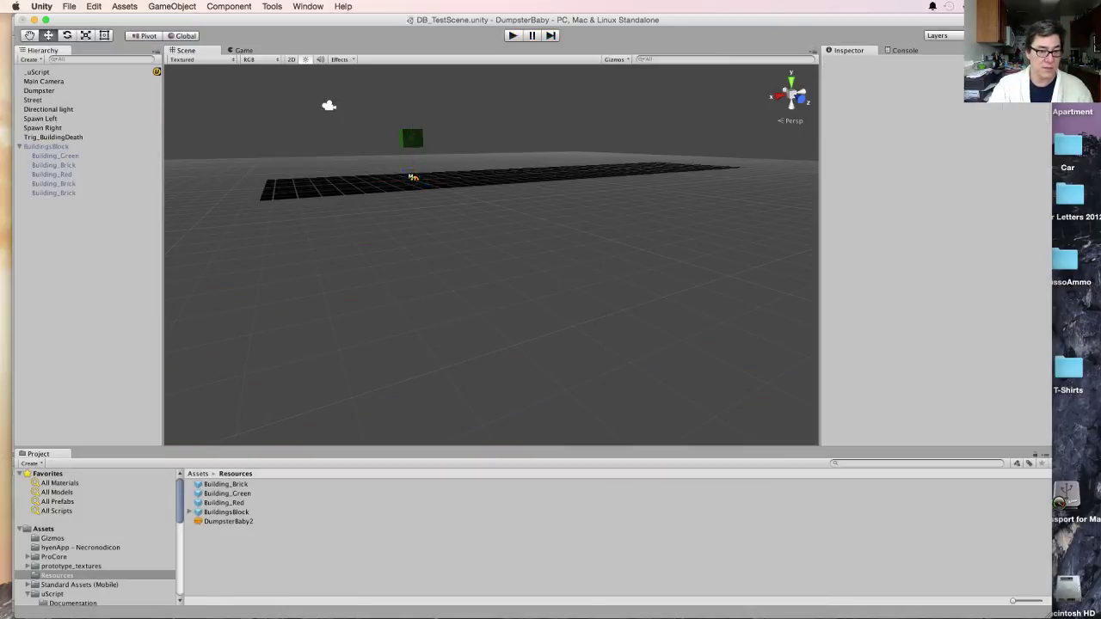
Reactivate the BuildingsBlock group and apply the changes of Building_Red and the Building_Brick at X 8.18 to their prefabs
left_click(53, 175)
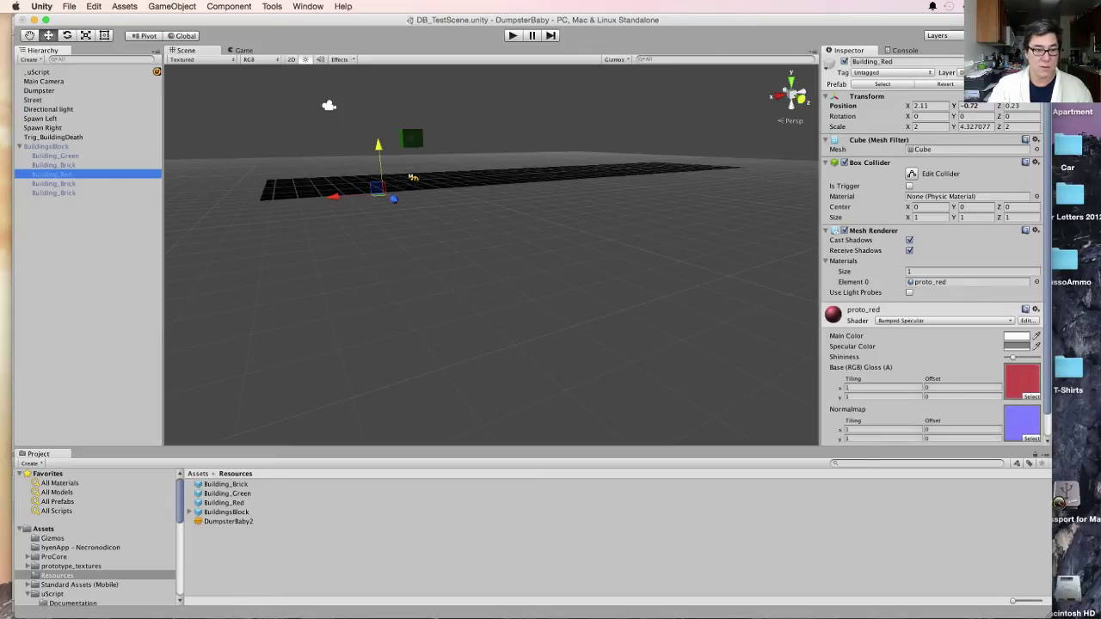
left_click(46, 147)
left_click(843, 61)
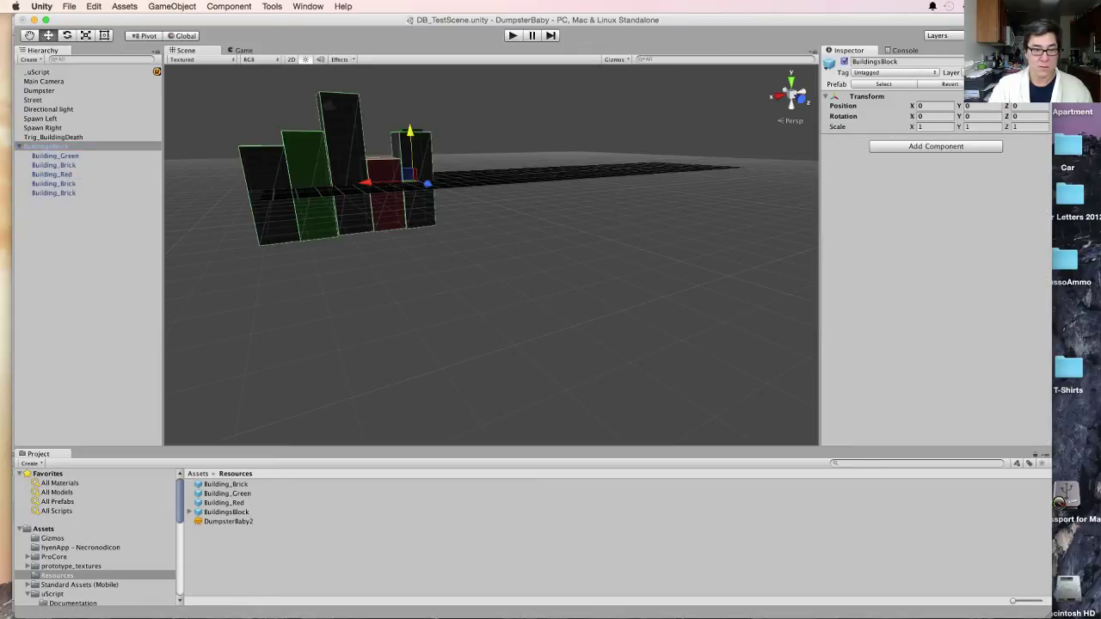
left_click(53, 174)
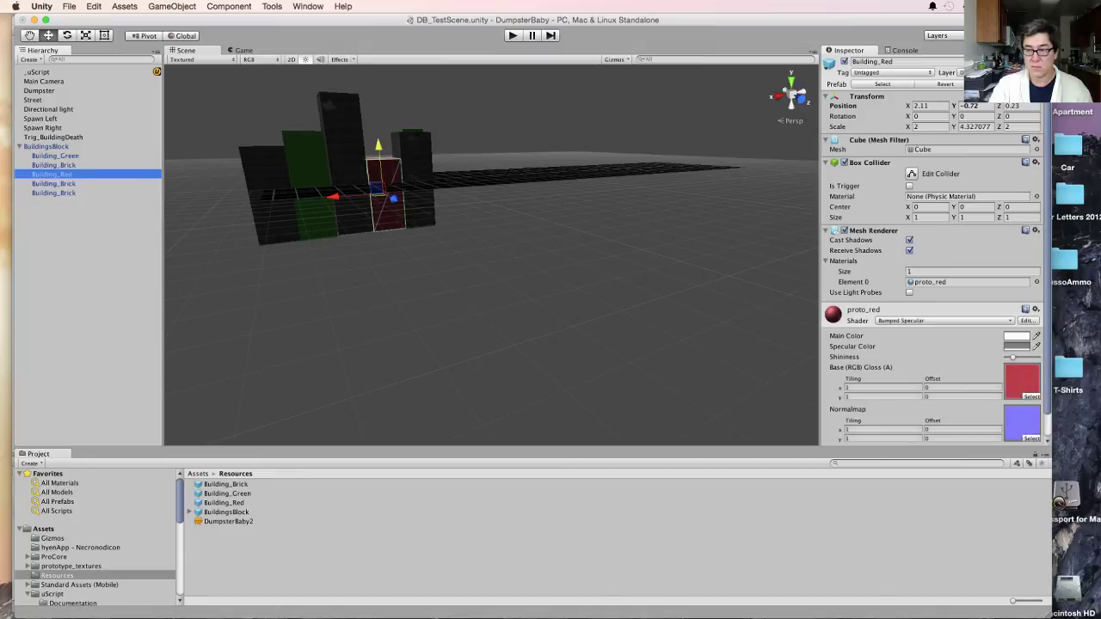
left_click(1007, 84)
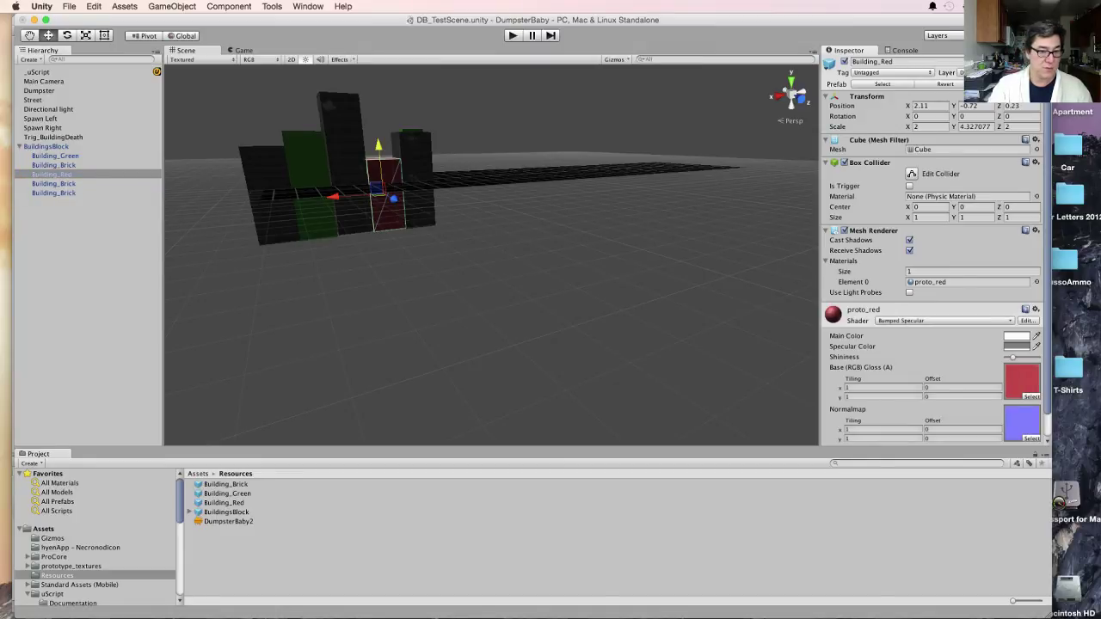
left_click(54, 194)
left_click(1007, 84)
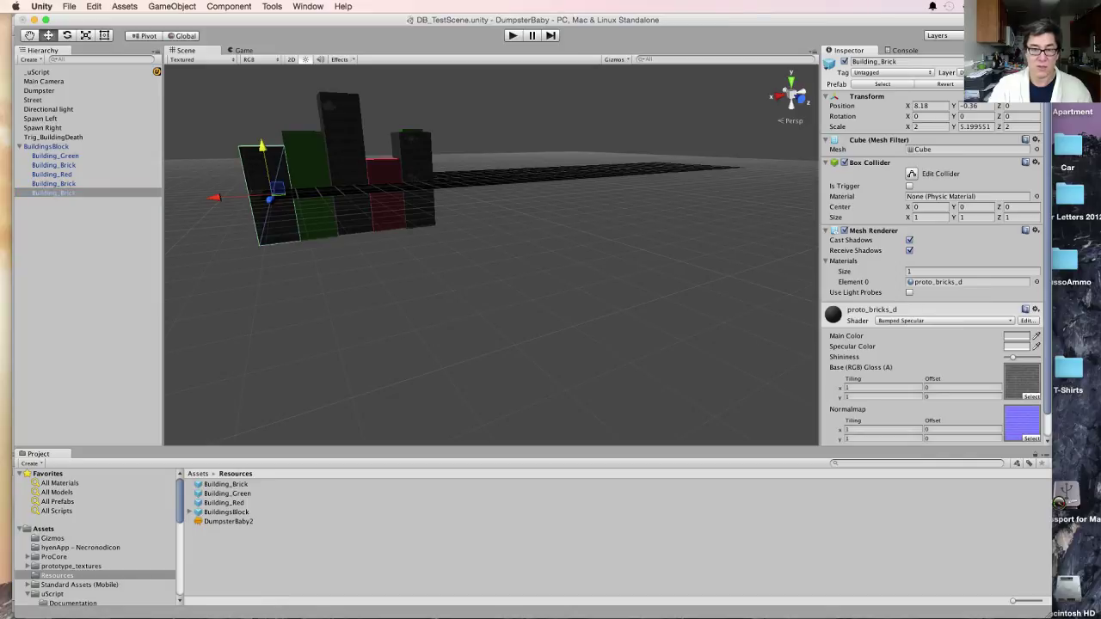
Run the game with the BuildingsBlock group active and again with it deactivated to check the spawned blocks
left_click(512, 36)
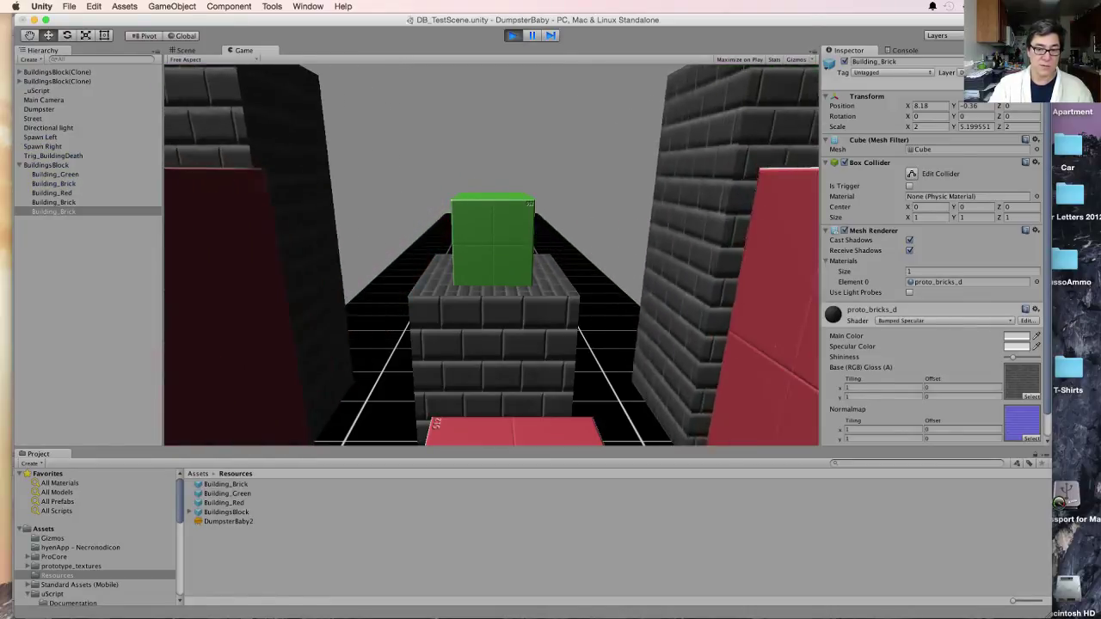
key("super+p")
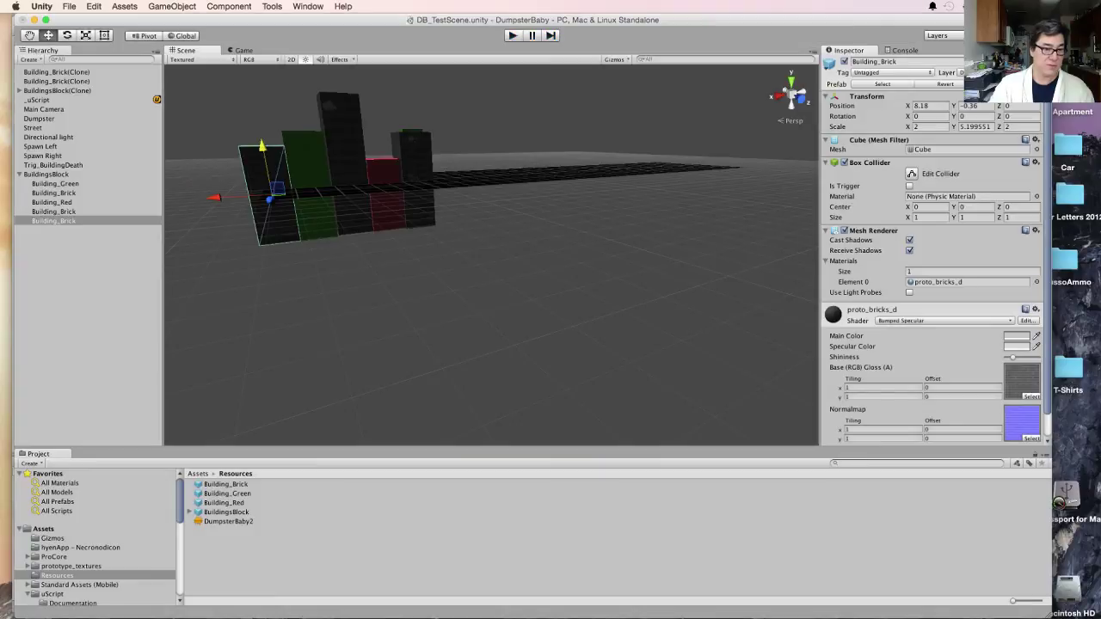
left_click(52, 174)
left_click(47, 146)
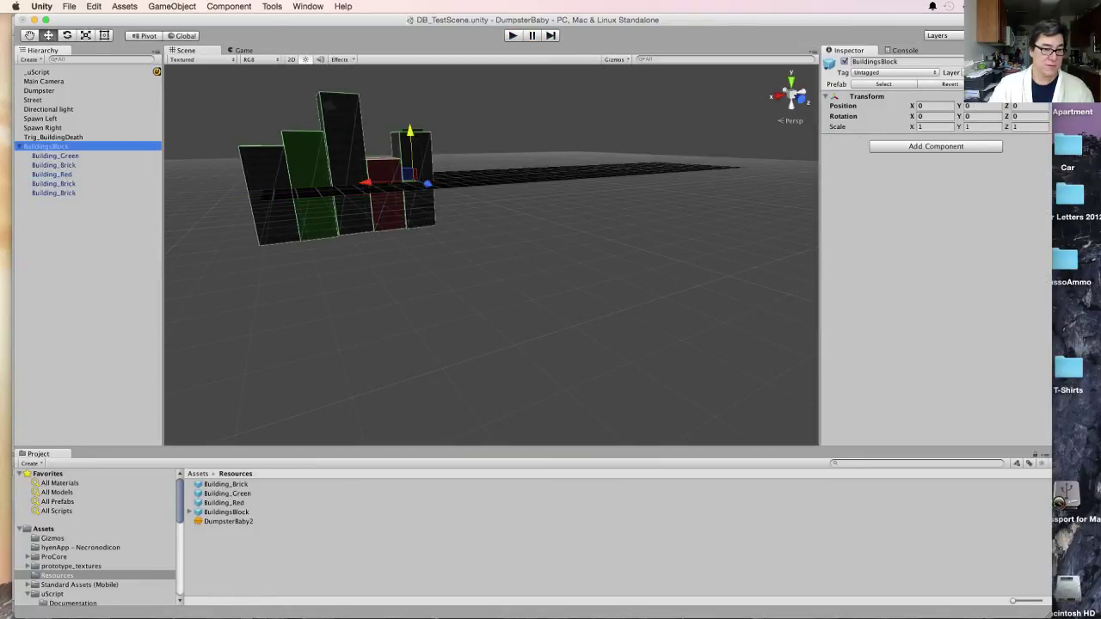
left_click(844, 62)
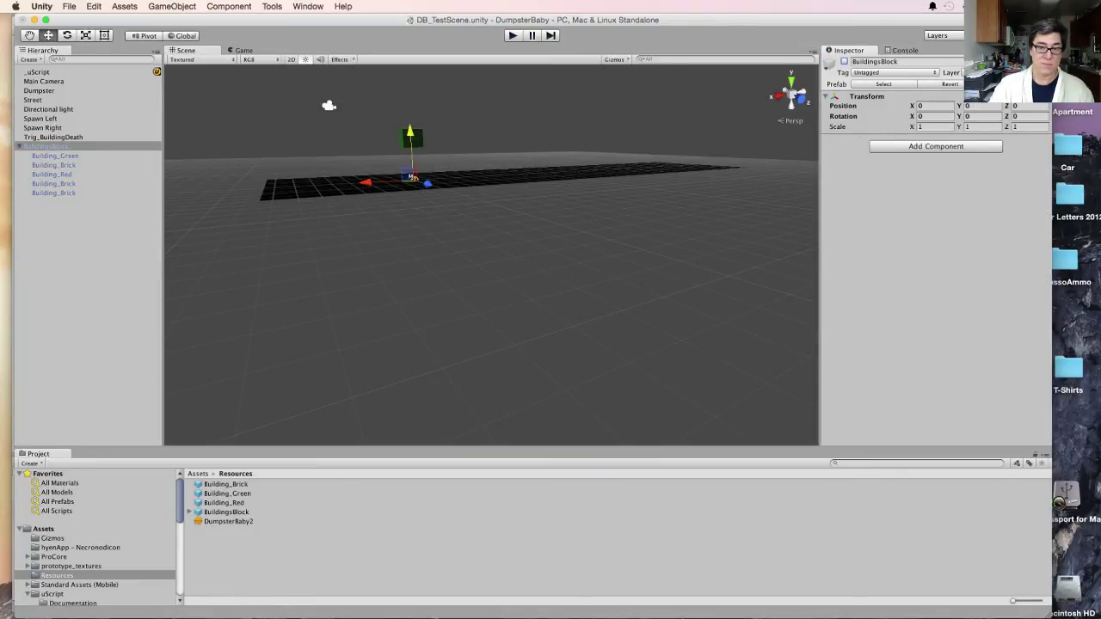
key("super+p")
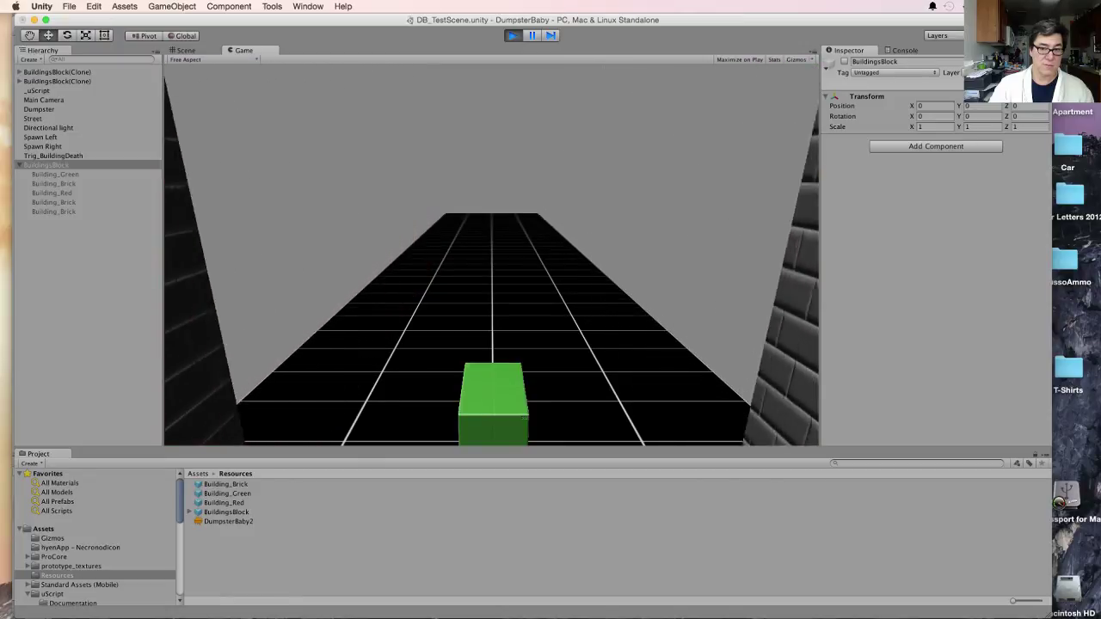
key("super+p")
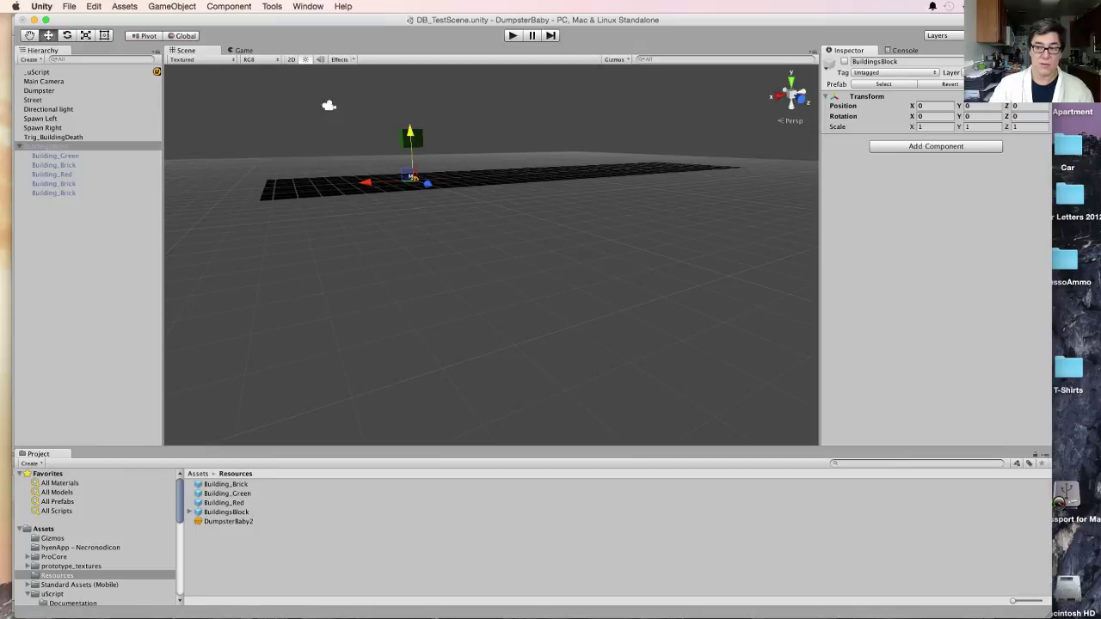
Reactivate the BuildingsBlock group in the scene and apply its changes to its prefab again
left_click(845, 62)
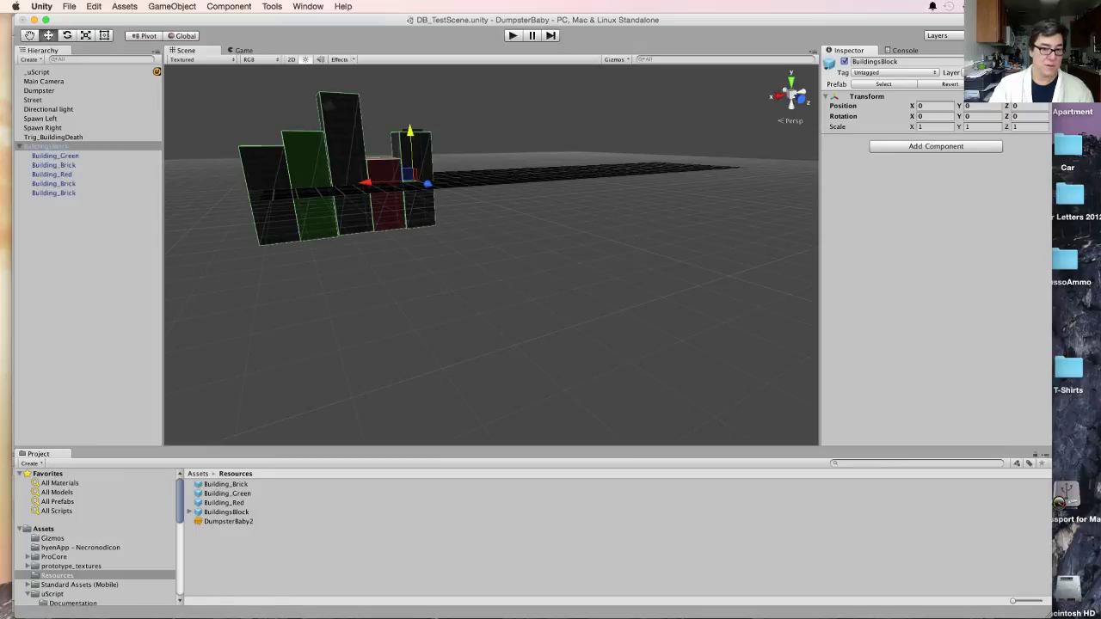
left_click(46, 146)
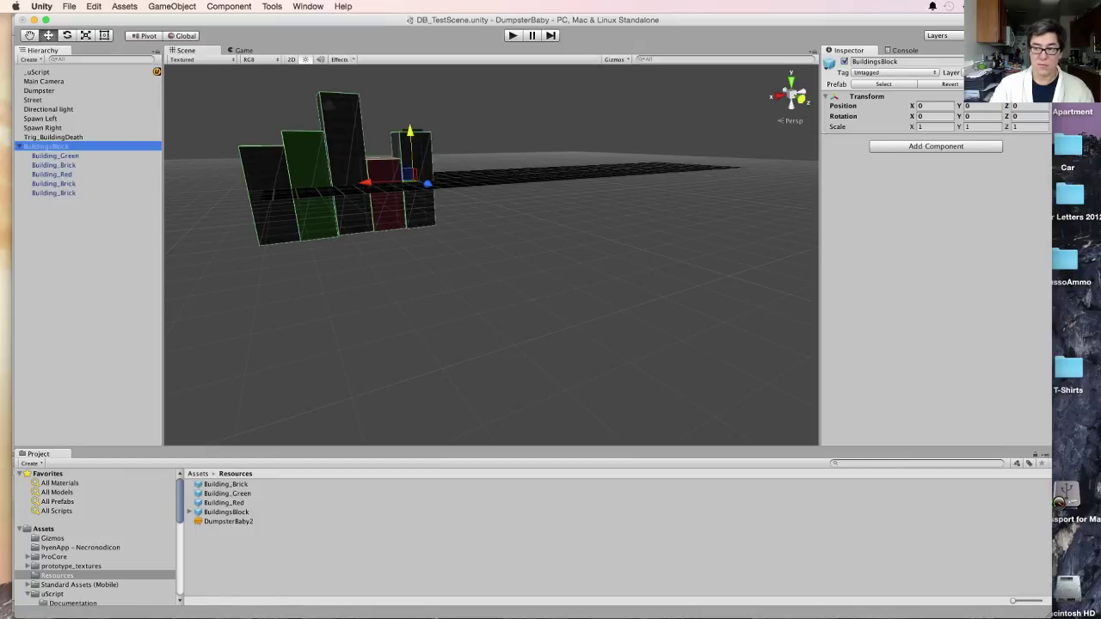
left_click(1015, 85)
Apply the changes of Building_Green and of the Building_Brick at X 0 to their prefabs
left_click(55, 156)
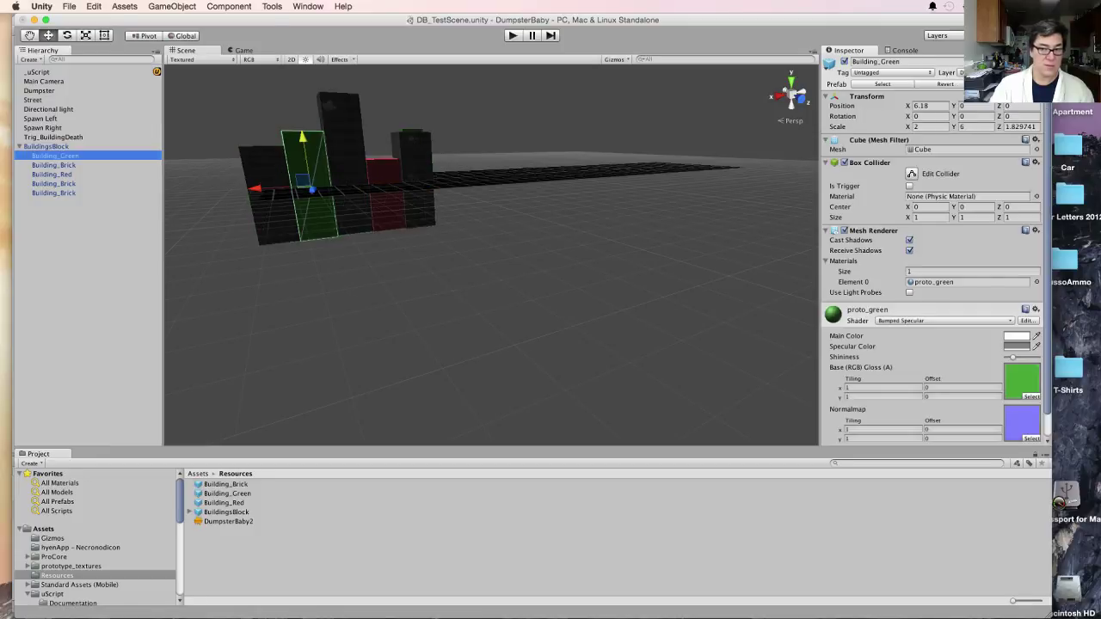
left_click(1008, 84)
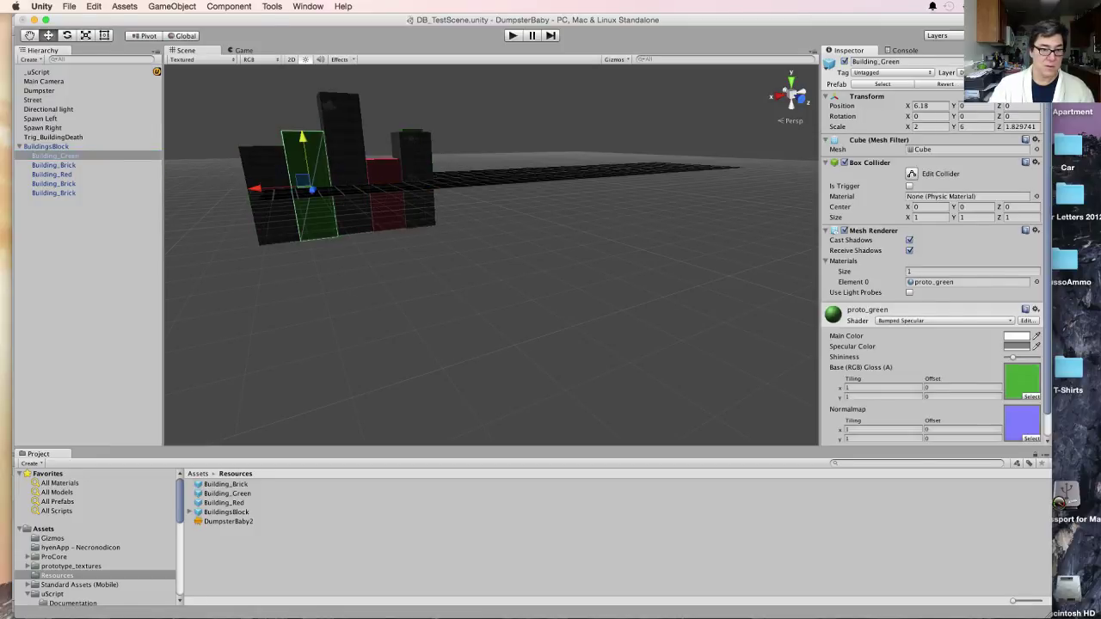
left_click(53, 174)
left_click(53, 165)
left_click(1007, 84)
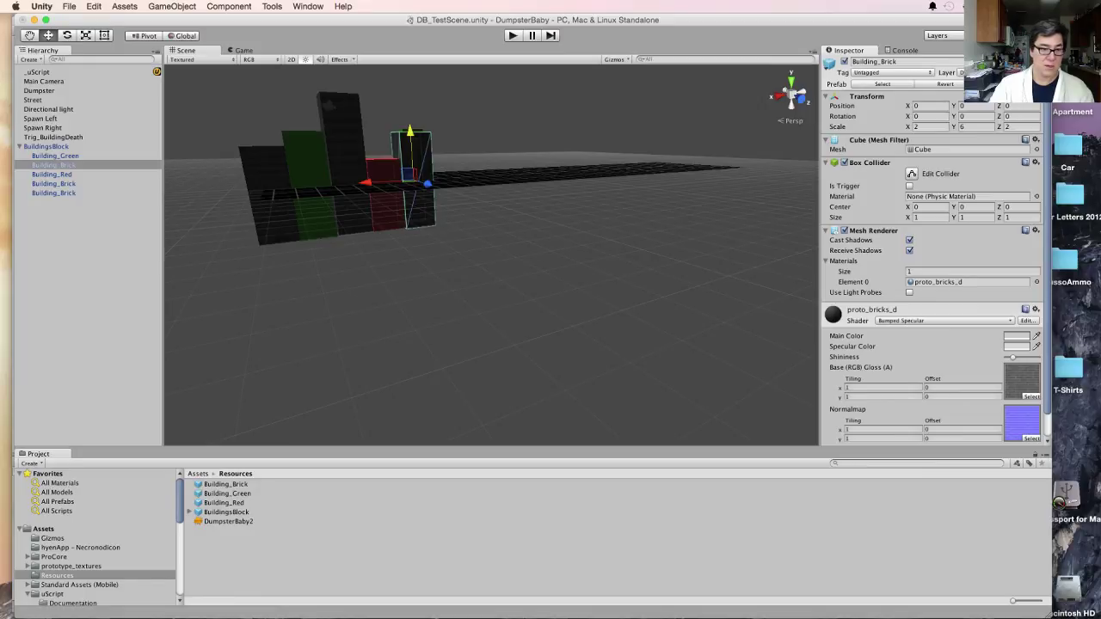
Delete the BuildingsBlock group from the scene
left_click(46, 147)
right_click(88, 146)
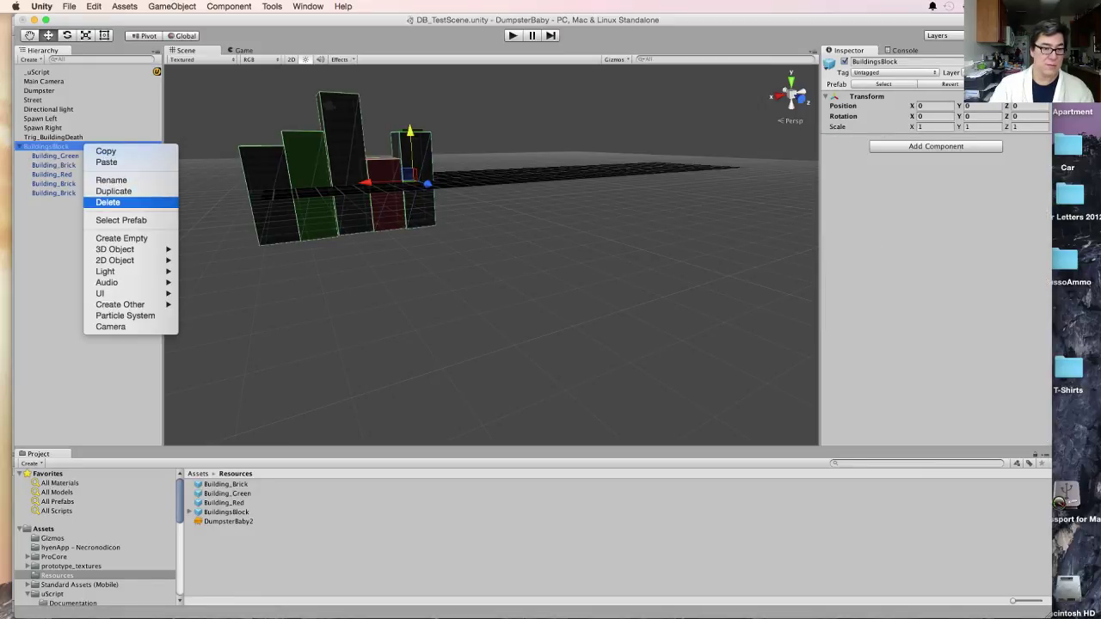
left_click(96, 201)
Run the game without the BuildingsBlock group in the scene to check the spawned buildings, and stop it
key("super+p")
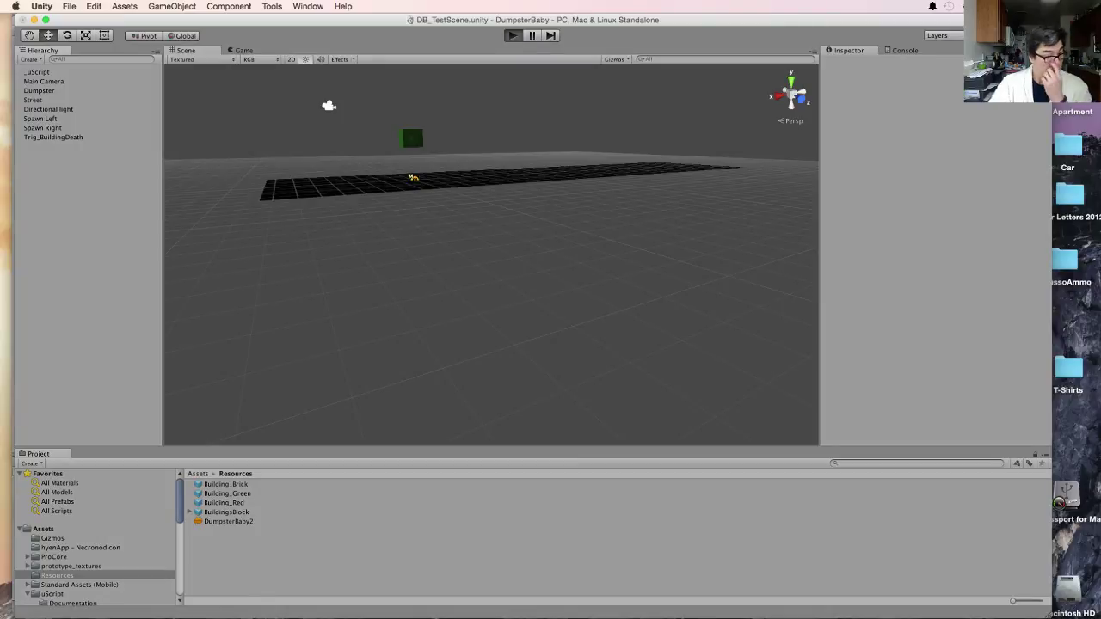
key("super+alt+k")
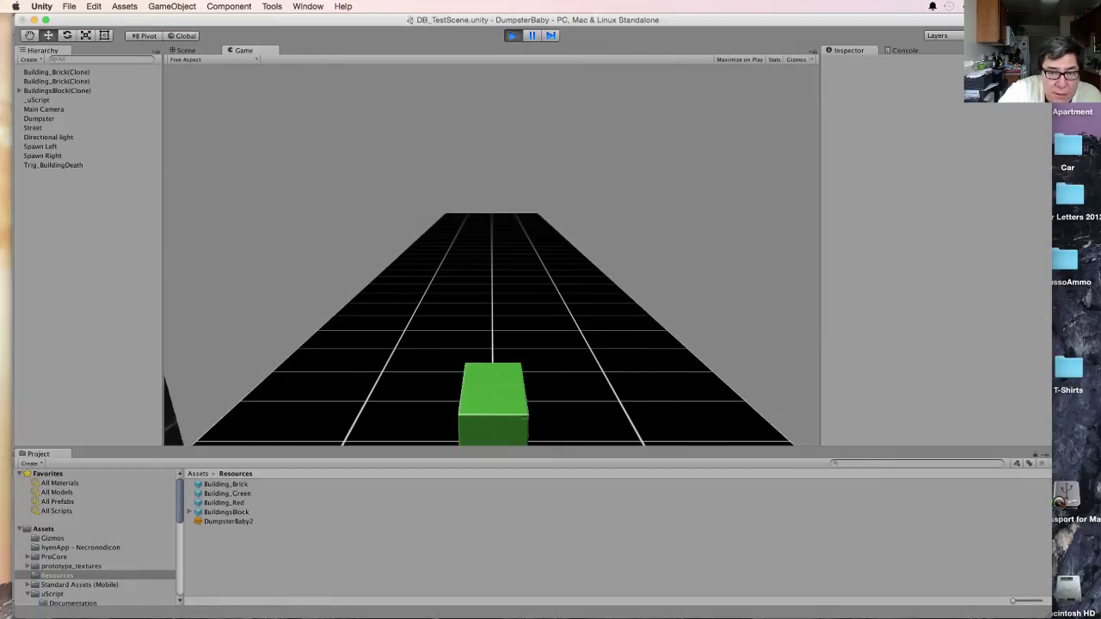
left_click(515, 36)
Open the uScript editor
mouse_move(289, 614)
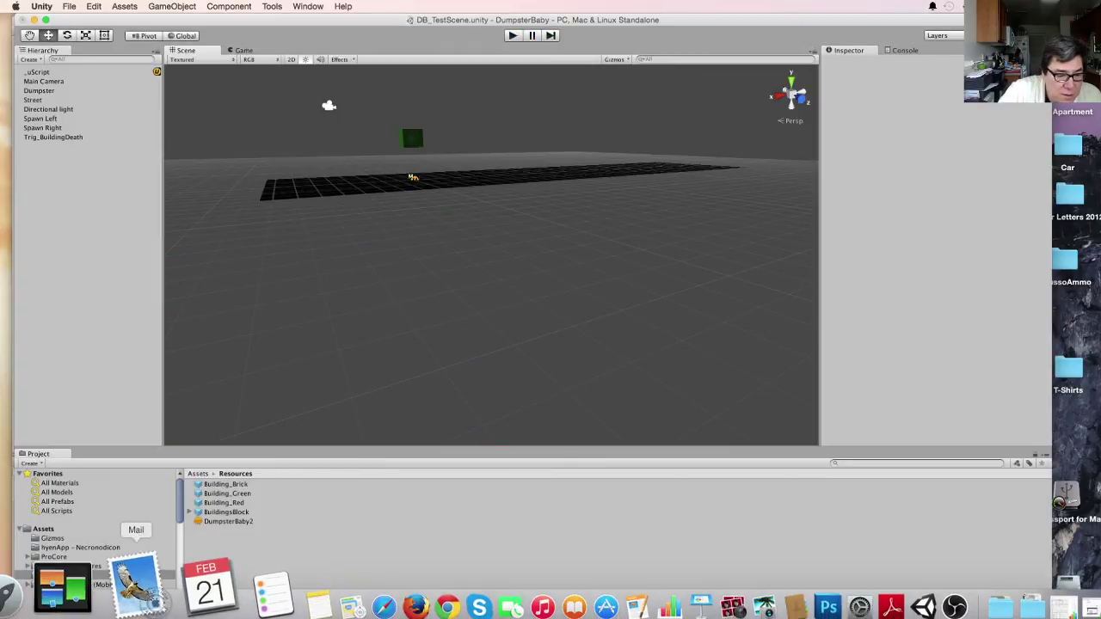
left_click(272, 6)
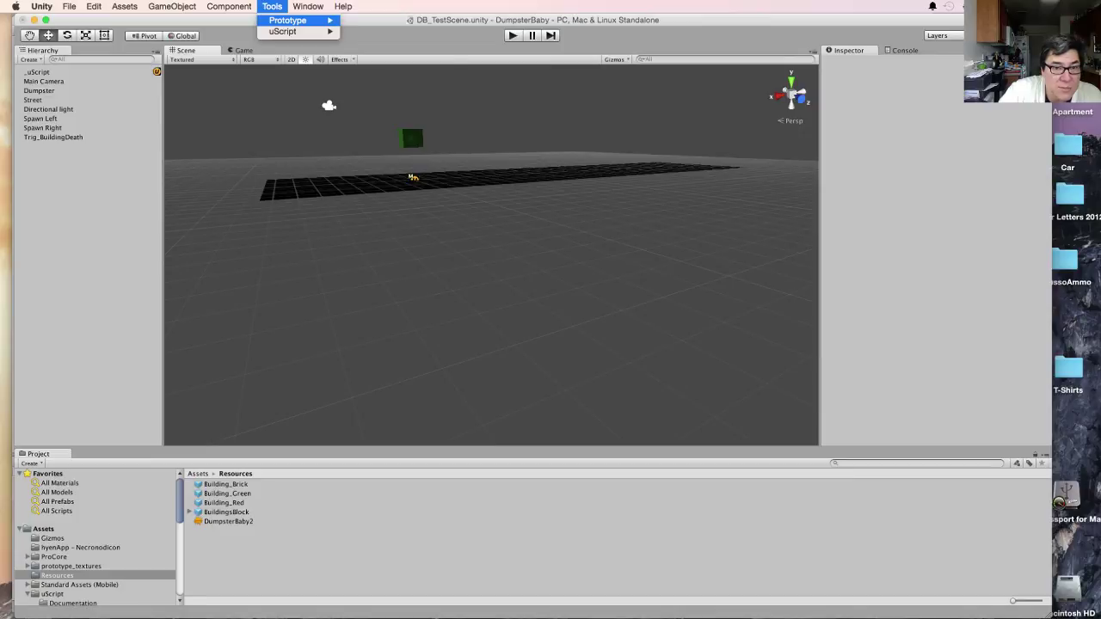
mouse_move(292, 20)
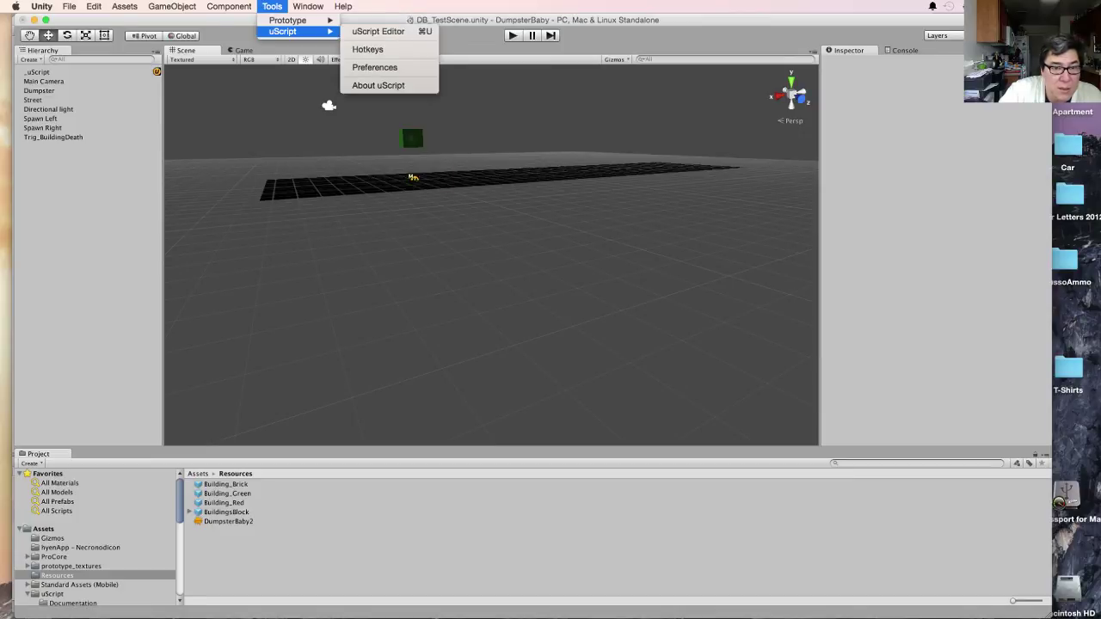
left_click(379, 32)
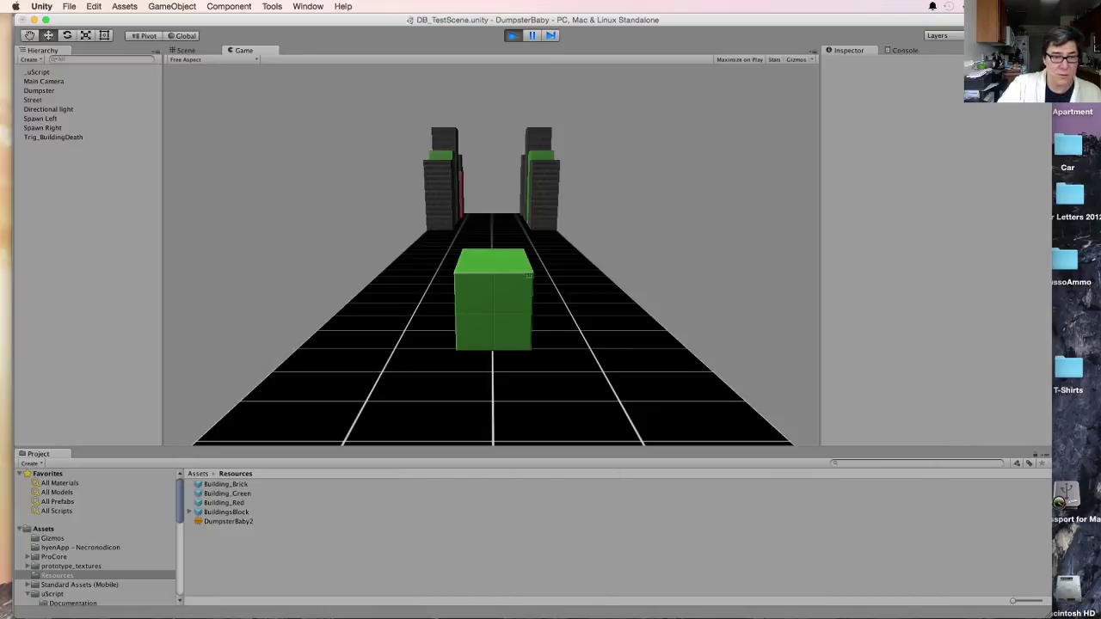
Inspect the spawned building blocks along the street in the Scene view while the game runs, and stop the game
left_click(186, 51)
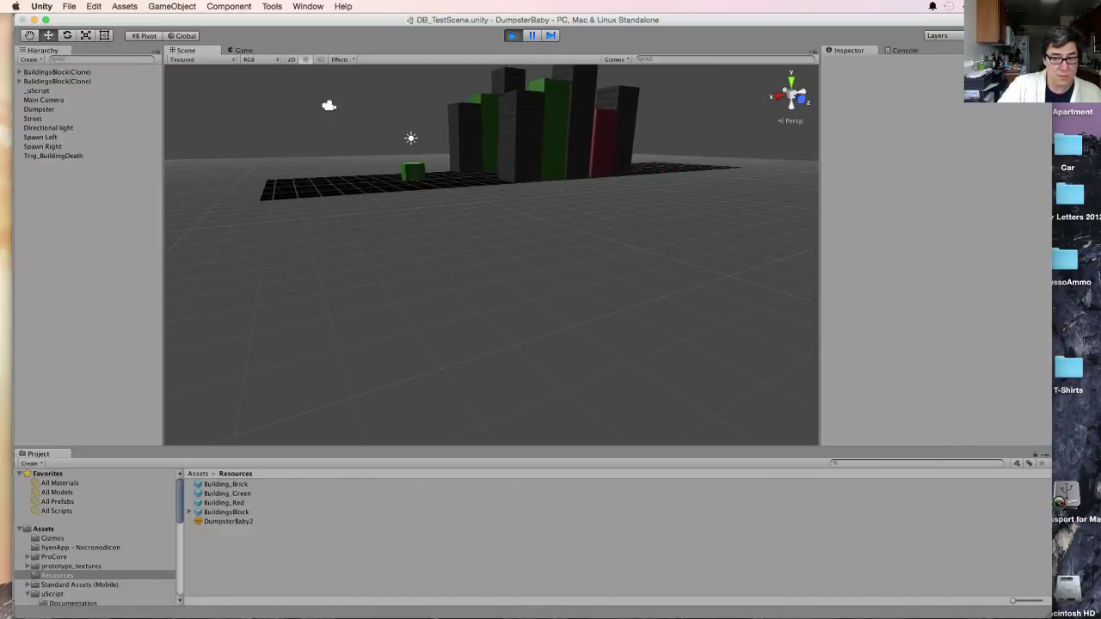
left_click_drag(447, 223, 559, 318, "alt")
middle_click_drag(344, 232, 559, 288)
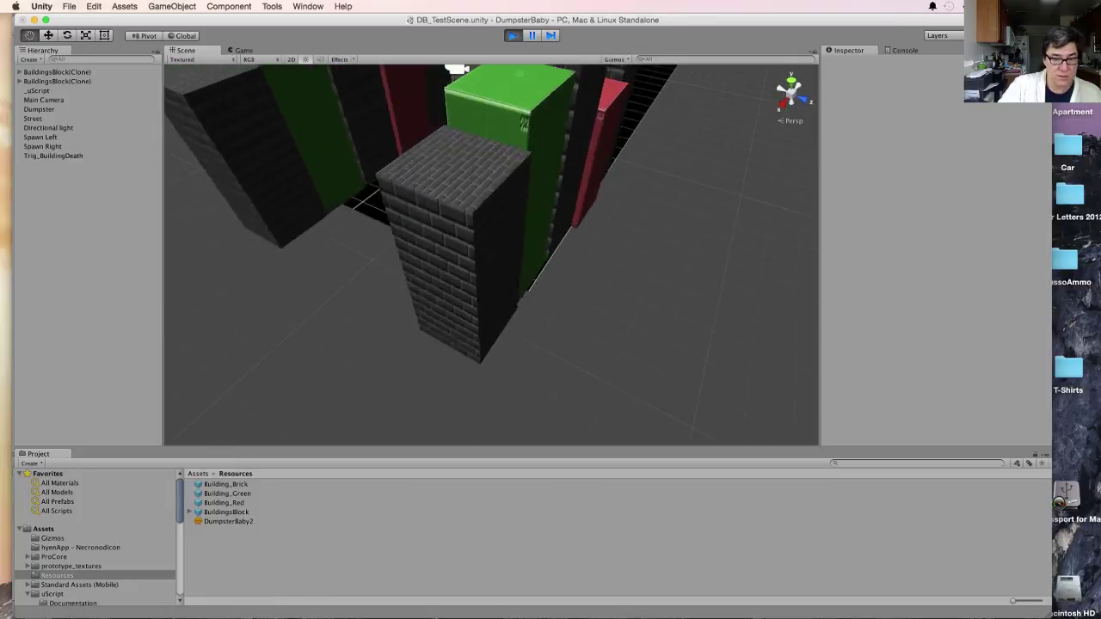
mouse_move(516, 258)
middle_mouse_down()
mouse_move(774, 318)
mouse_move(413, 276)
mouse_move(518, 344)
mouse_move(533, 370)
middle_mouse_up()
scroll(430, 275, "down", 5)
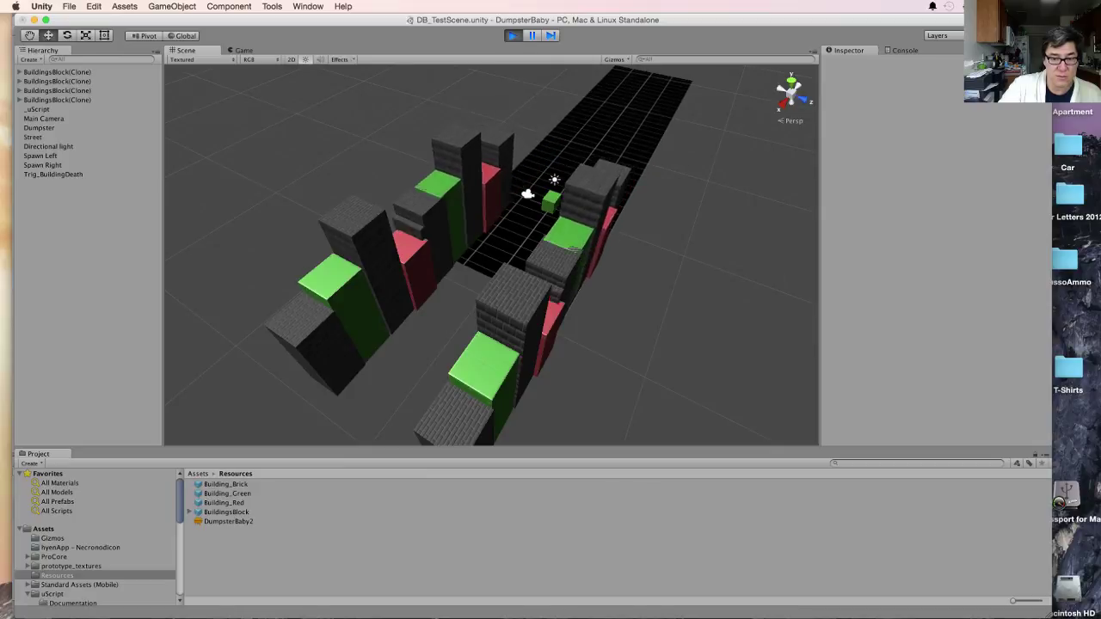
key("super+p")
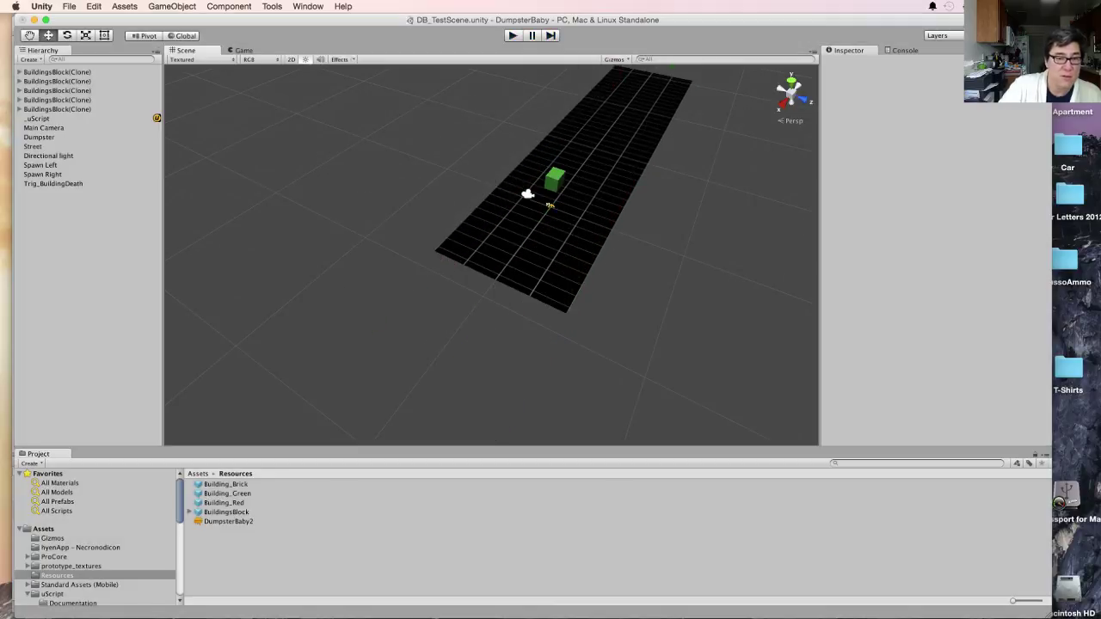
Reopen the uScript graph and check the lower Spawn Prefab node and its Build_Spwn_Left variable
left_click(272, 6)
mouse_move(283, 29)
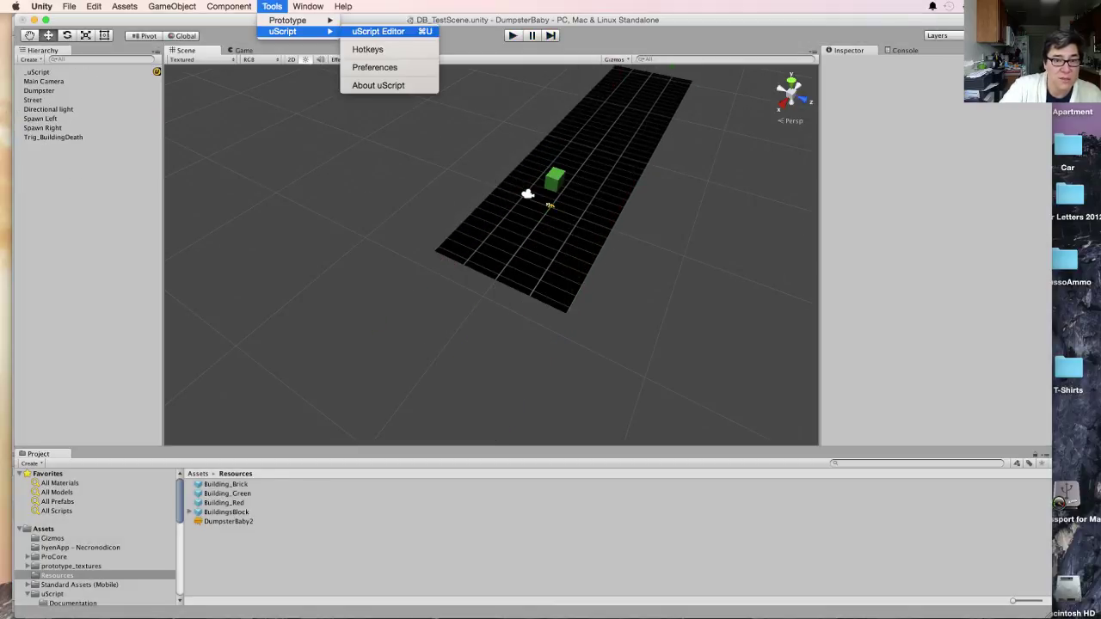
left_click(375, 29)
middle_click_drag(903, 322, 414, 286)
left_click(415, 284)
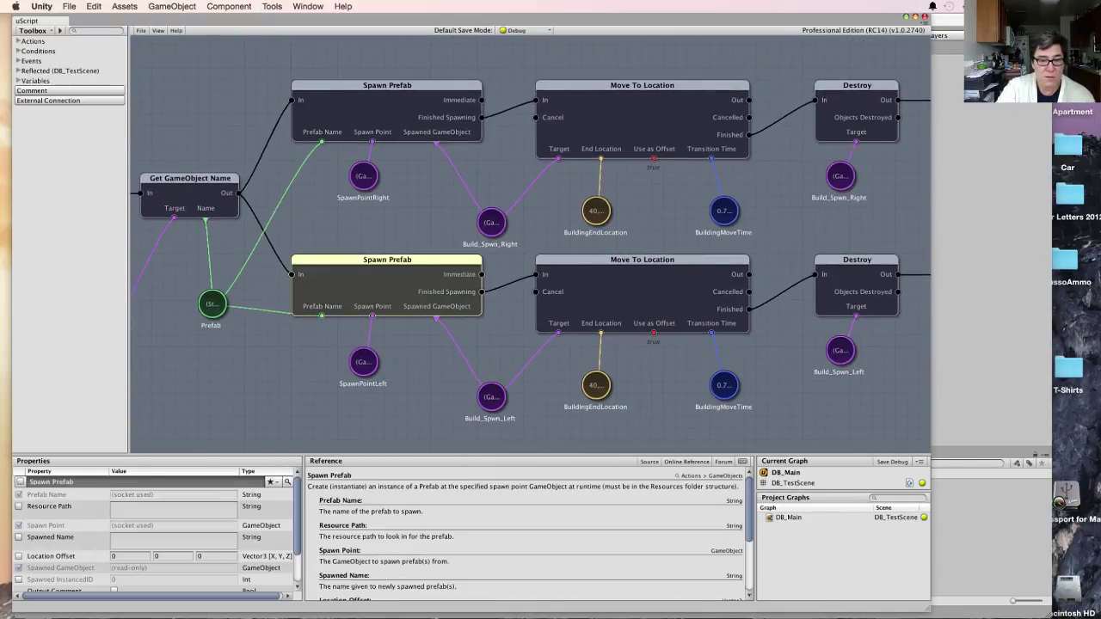
left_click(490, 397)
scroll(490, 396, "right", 5)
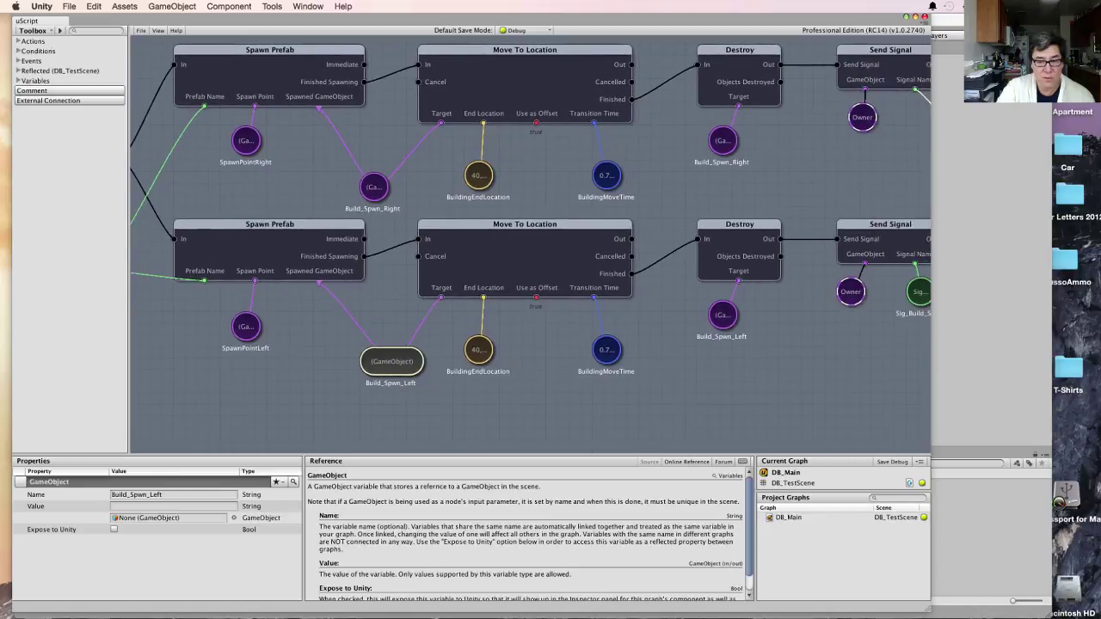
Delete the Build_Spwn_Left and Build_Spwn_Right variables attached to the two Destroy nodes
left_click(723, 316)
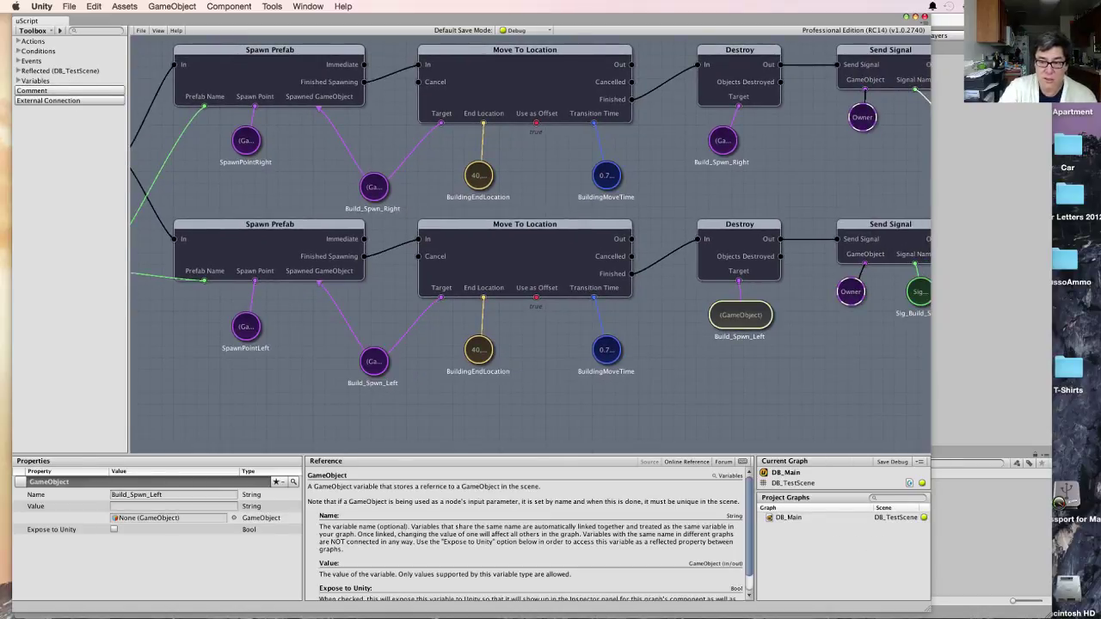
right_click(744, 313)
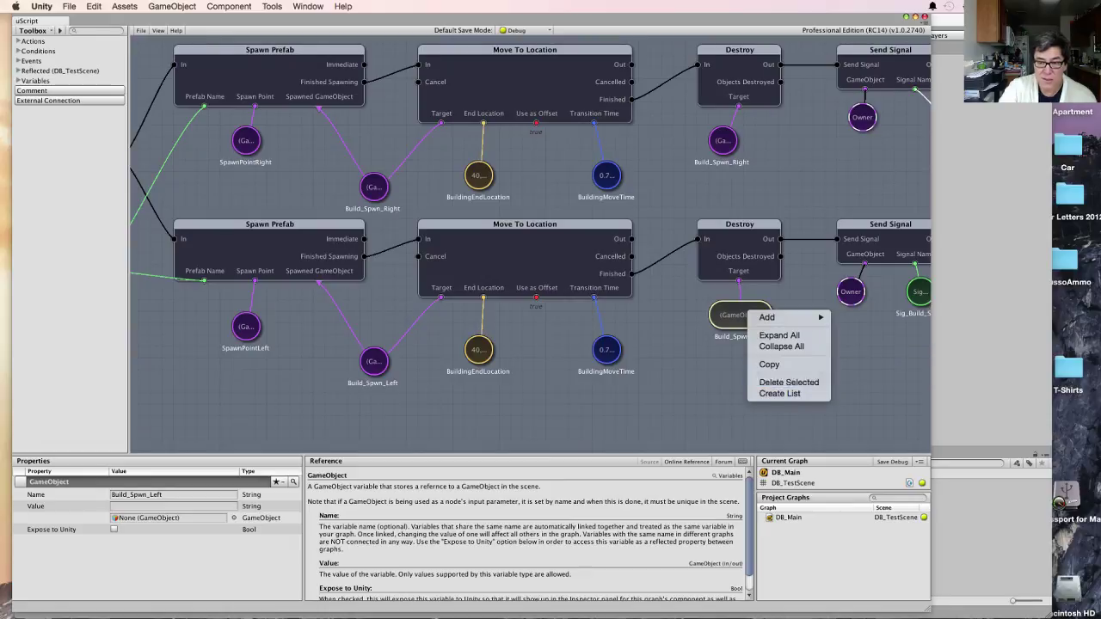
left_click(788, 381)
left_click(740, 140)
right_click(723, 140)
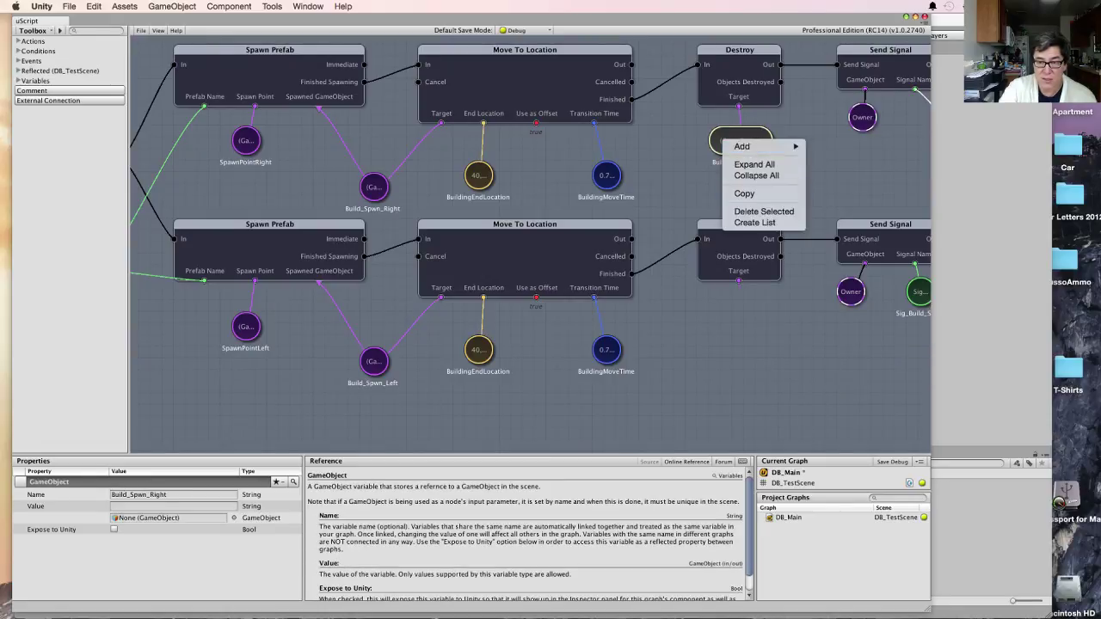
left_click(764, 211)
mouse_move(764, 211)
middle_mouse_down()
mouse_move(440, 266)
mouse_move(745, 221)
middle_mouse_up()
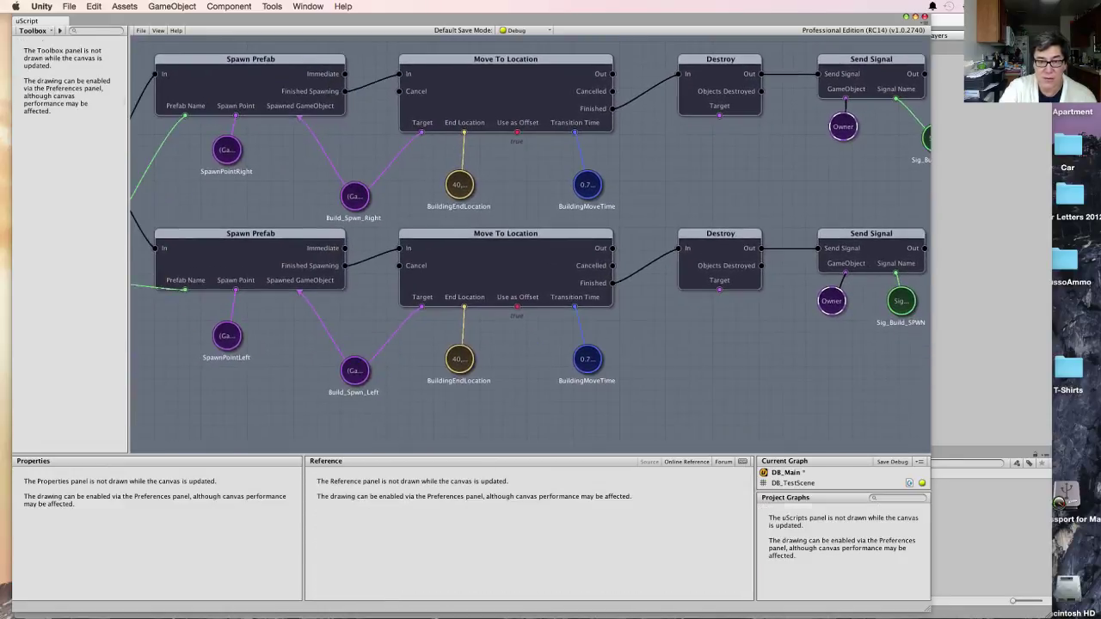
Connect a copy of Build_Spwn_Right to the upper Destroy node's Target and a copy of Build_Spwn_Left to the lower one's
left_click(355, 197)
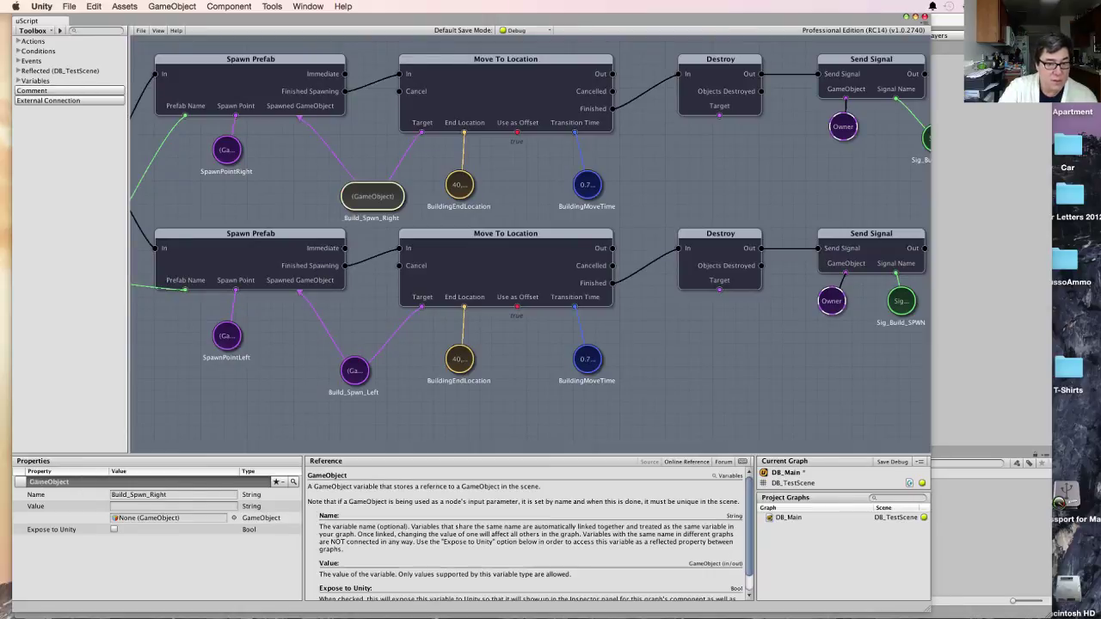
key("super+v")
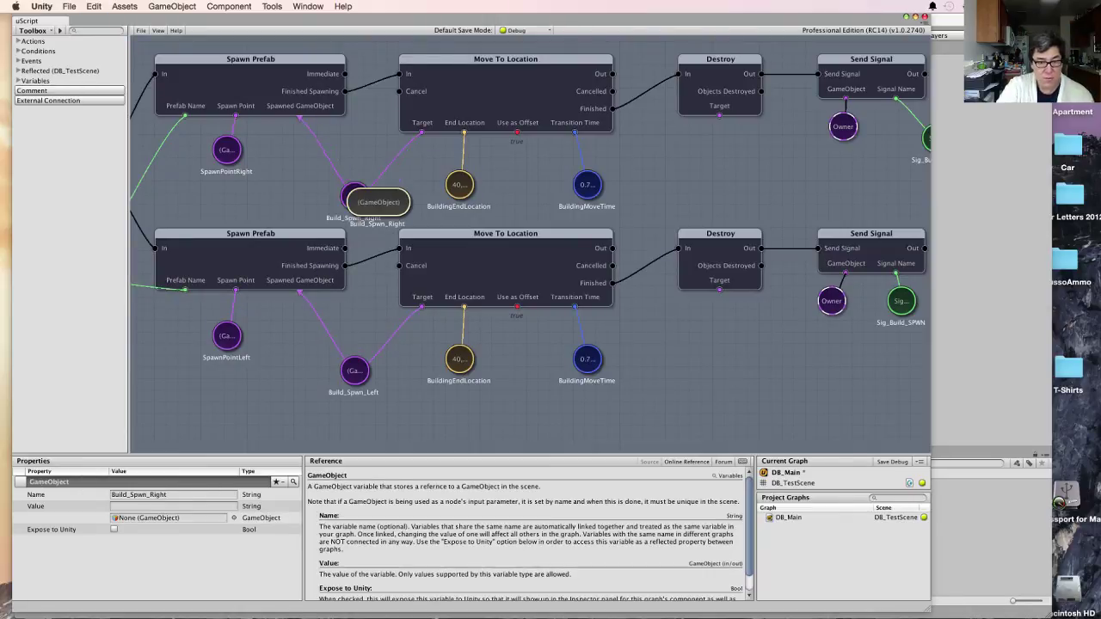
left_click_drag(377, 201, 731, 147)
left_click(354, 370)
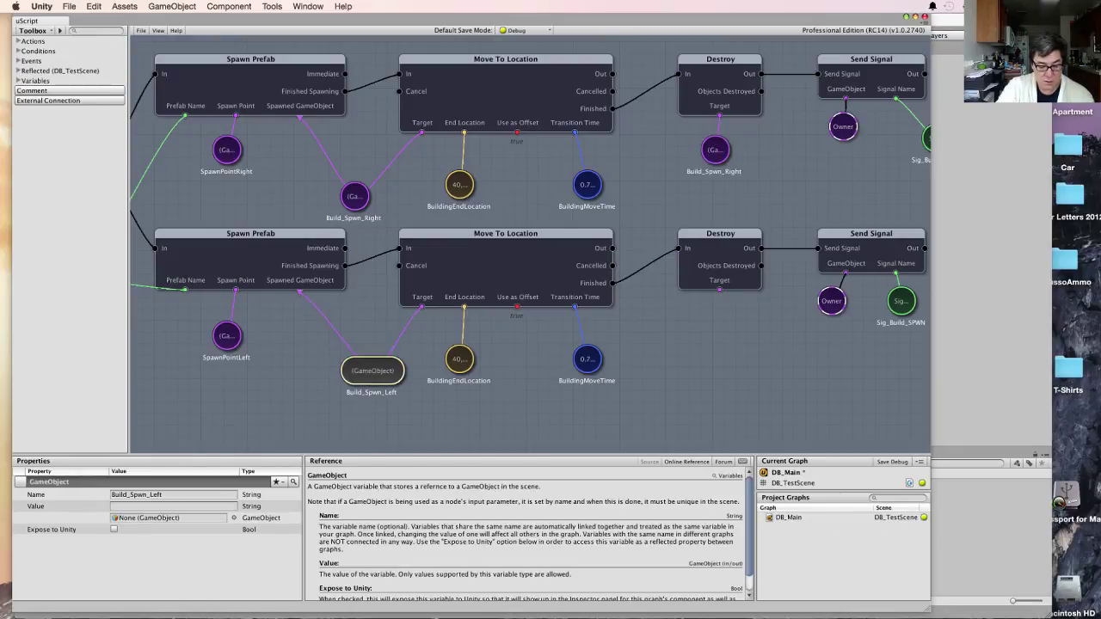
key("super+v")
left_click_drag(378, 378, 720, 324)
Review the DB_Main graph from the Send Signal nodes back to the Receive Signal and Graph Events nodes
middle_click_drag(757, 369, 626, 392)
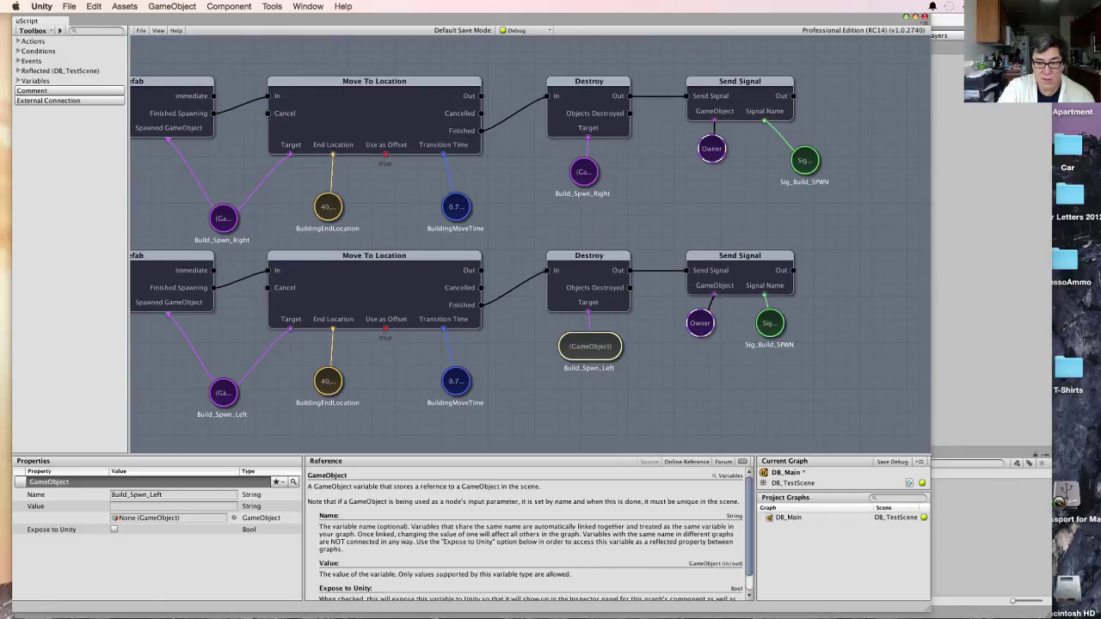
mouse_move(516, 370)
middle_mouse_down()
mouse_move(764, 329)
mouse_move(752, 367)
mouse_move(761, 368)
middle_mouse_up()
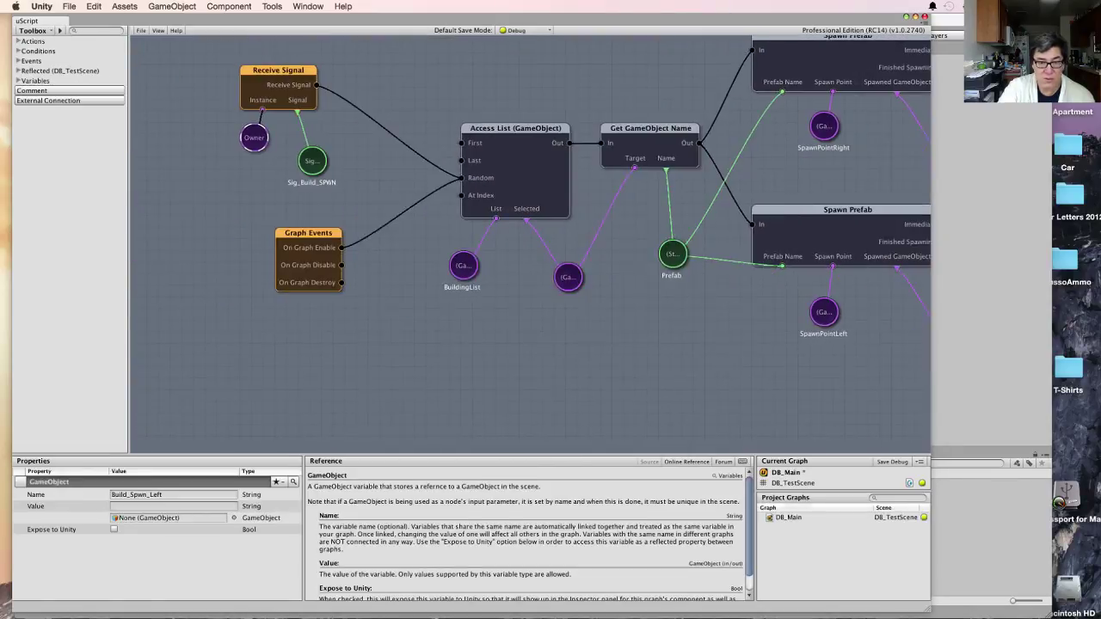
scroll(529, 241, "left", 3)
scroll(529, 240, "up", 1)
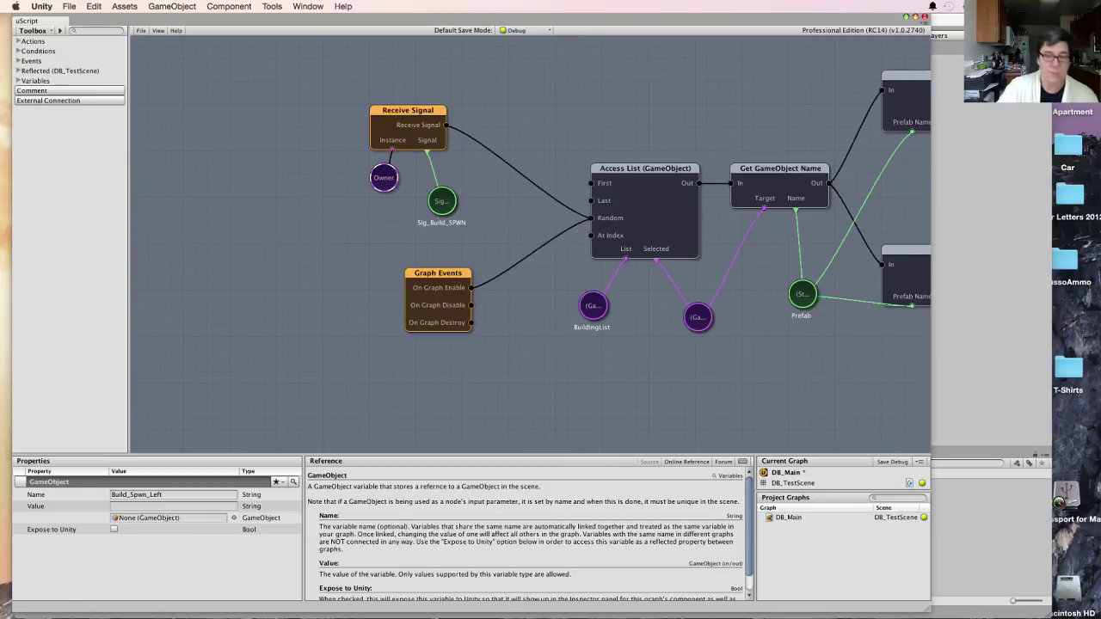
Leave the uScript editor and run the game to check the blocks with the replaced Destroy targets, and stop it
left_click_drag(481, 19, 521, 19)
left_click(33, 233)
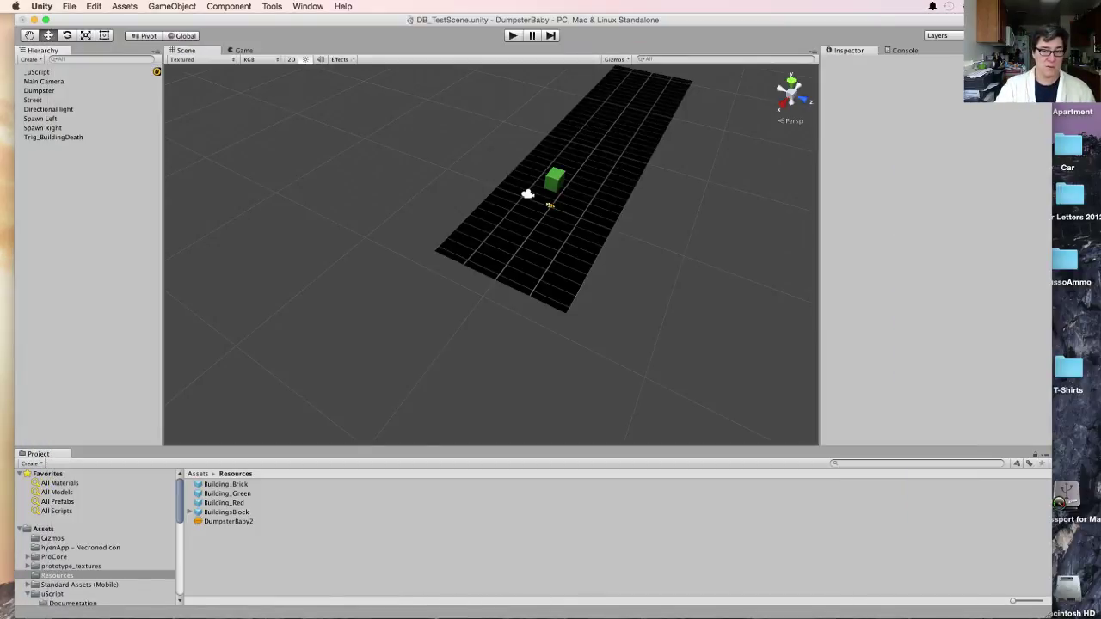
key("super+p")
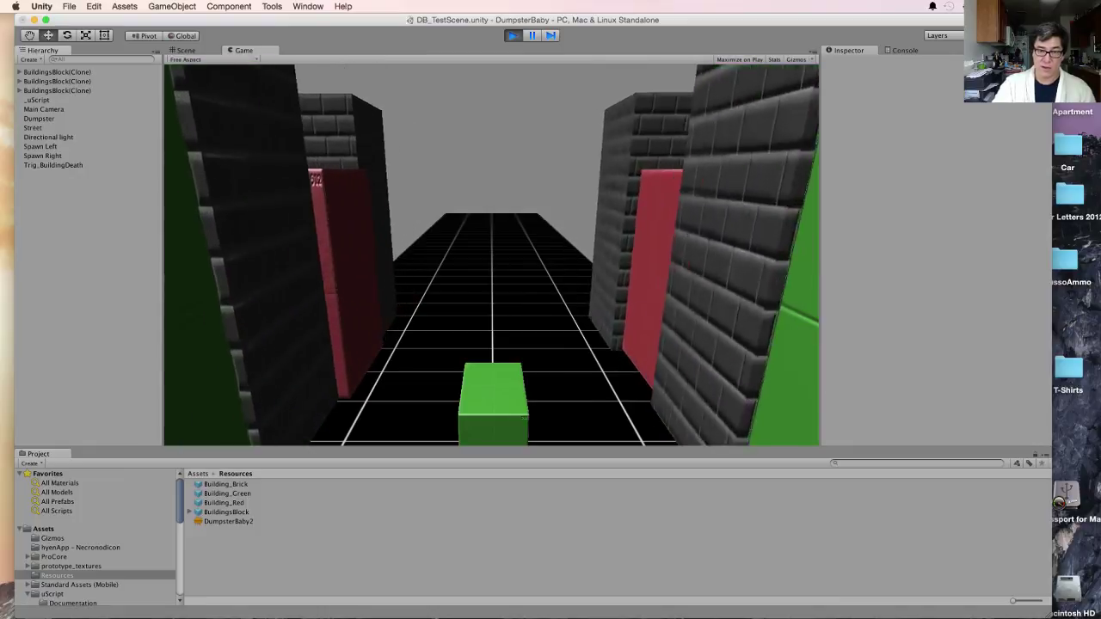
key("super+p")
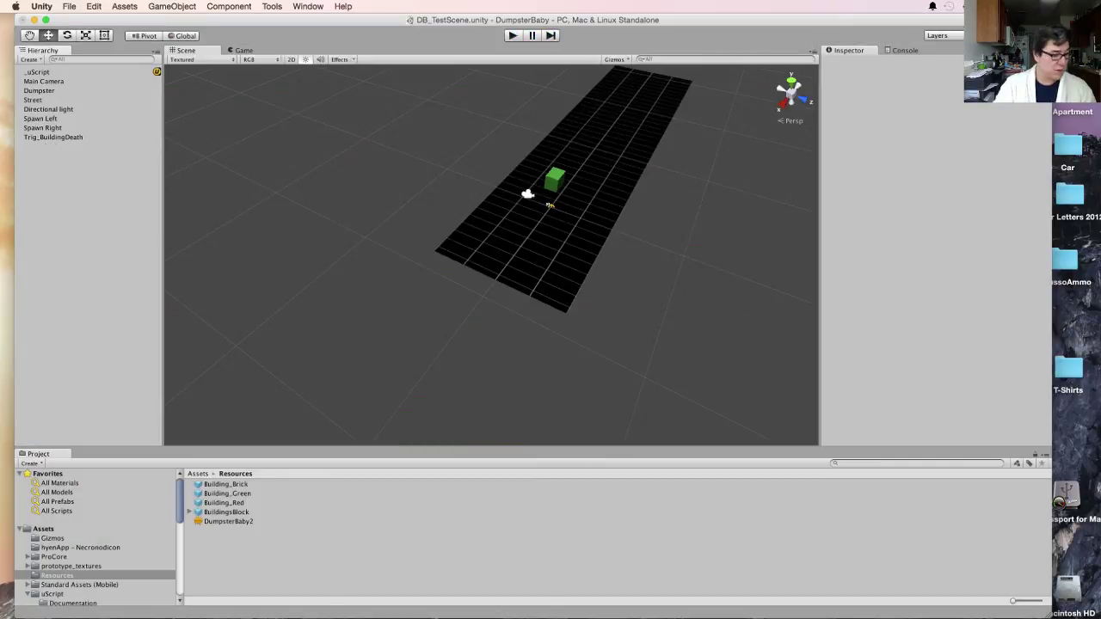